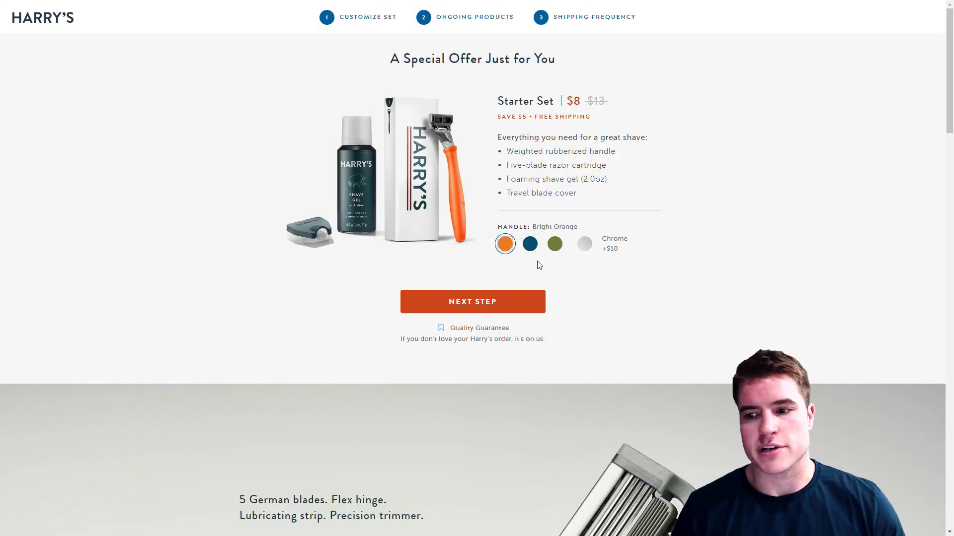
Choose the Navy Blue handle for the razor starter set.
click(556, 244)
click(529, 245)
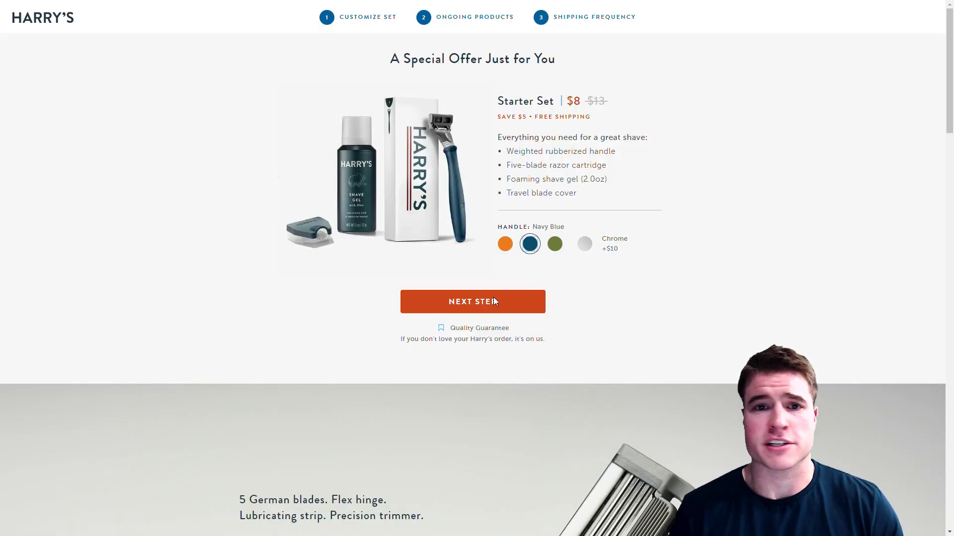
click(494, 301)
Pick the 8 Blades, 1 Gel refill plan.
click(601, 213)
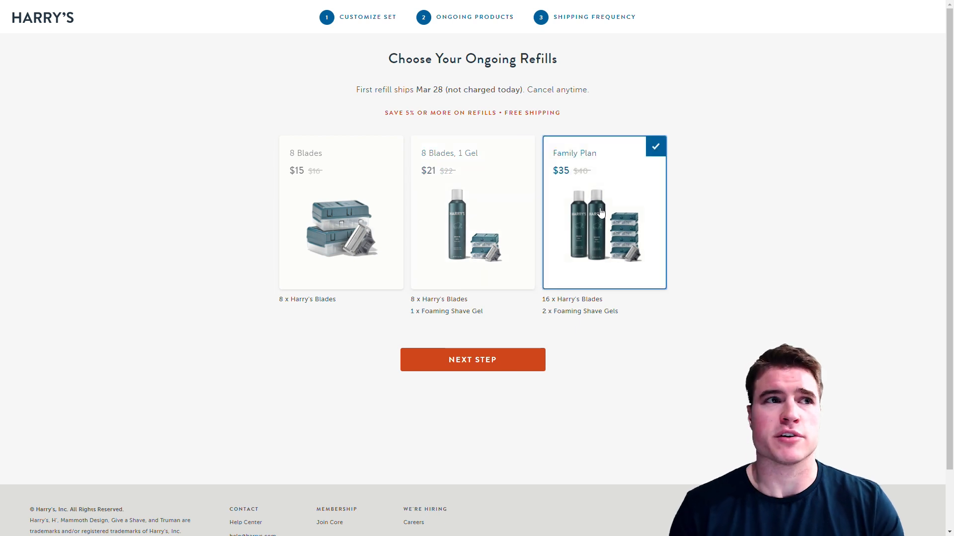
click(365, 219)
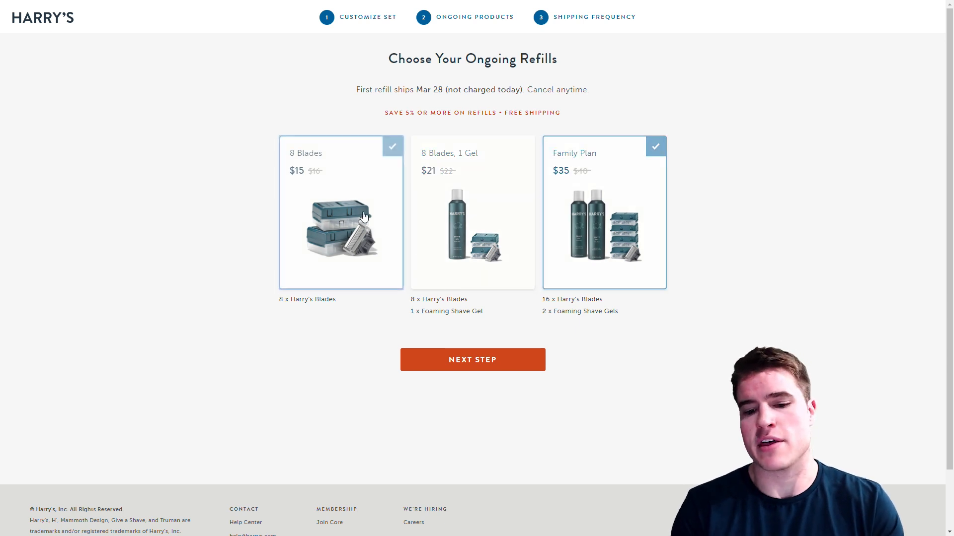
click(485, 218)
click(481, 357)
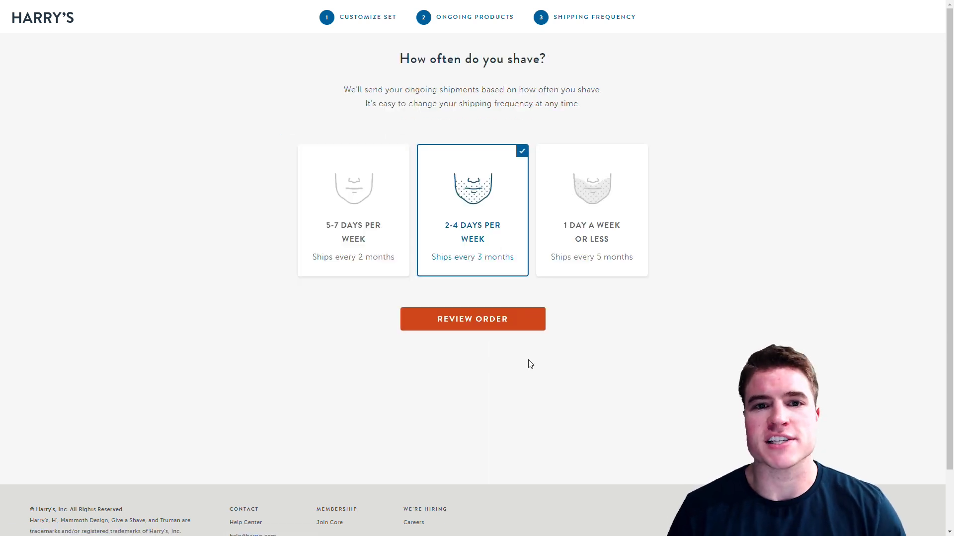
Set the shaving frequency to 2-4 Days per Week.
click(587, 202)
click(374, 212)
click(490, 211)
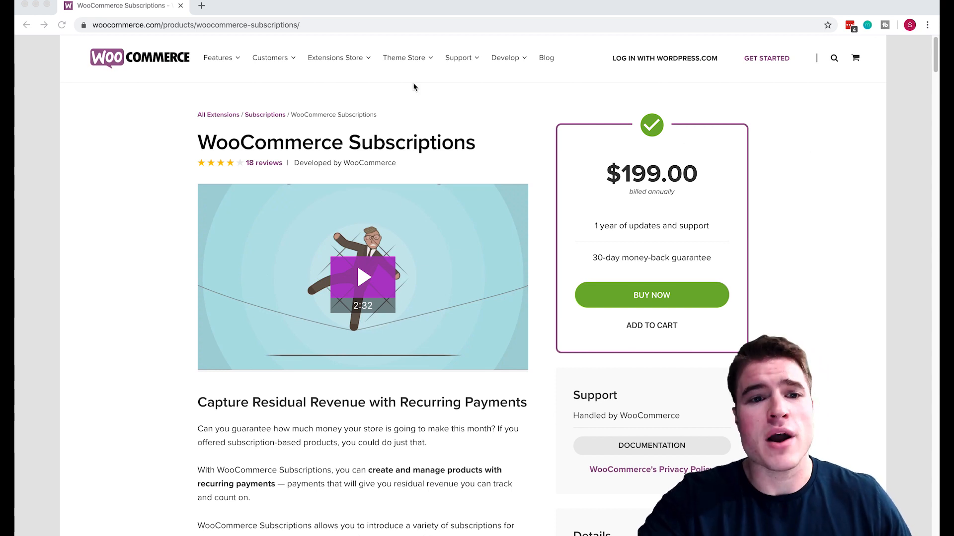
Open a new blank tab beside the WooCommerce Subscriptions extension page.
click(201, 5)
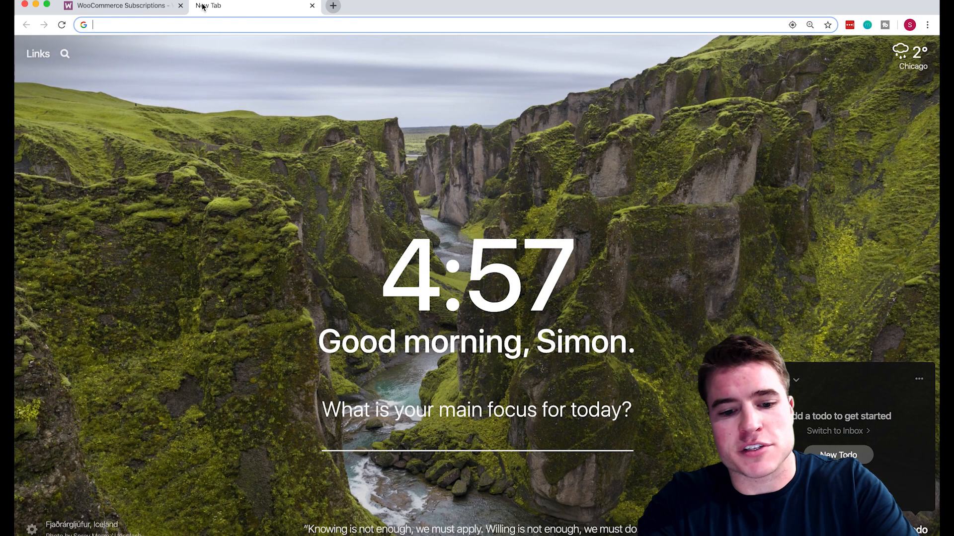
Go to subscriptions.sgwp.dev/wp-admin/ to load the shop's WordPress Dashboard.
text(sub)
key(Right)
text(/w)
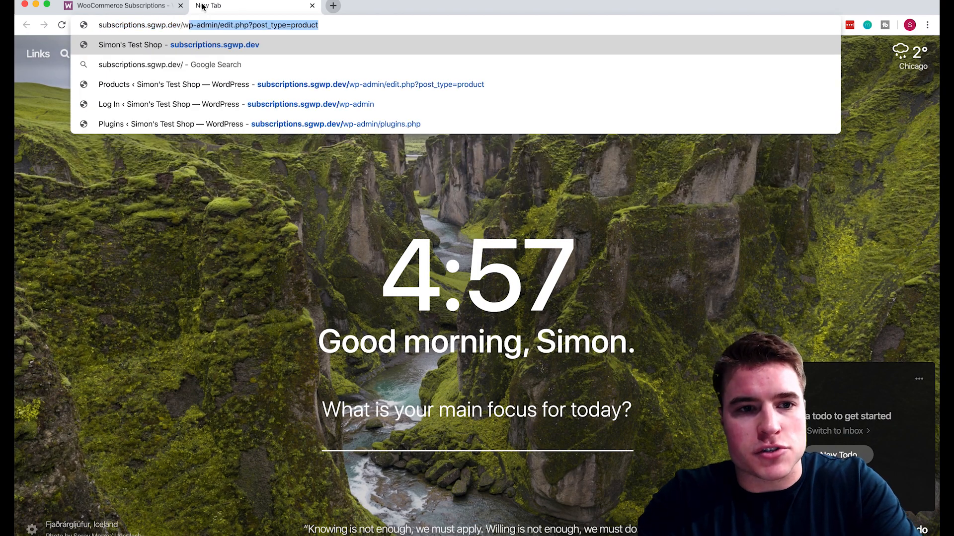
key(Return)
drag(213, 25, 373, 48)
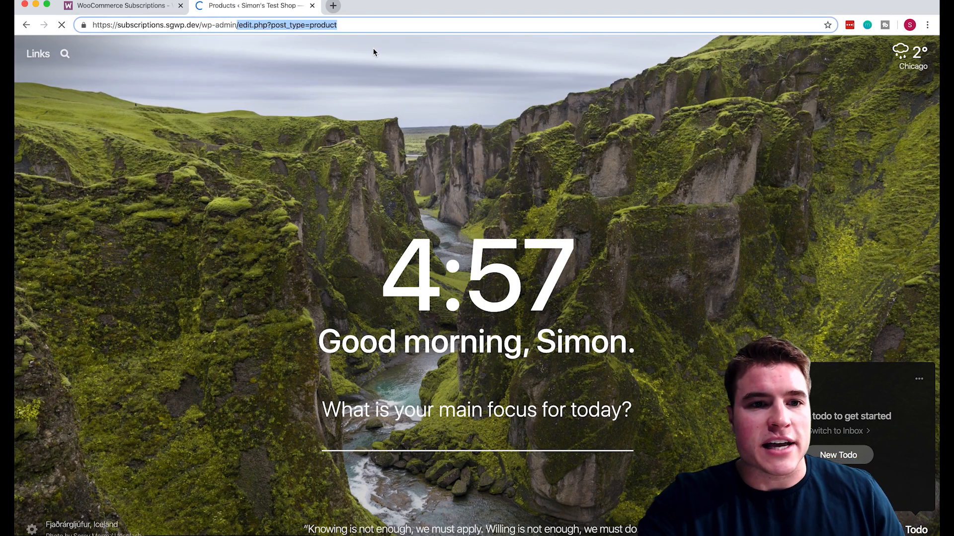
key(BackSpace)
key(Return)
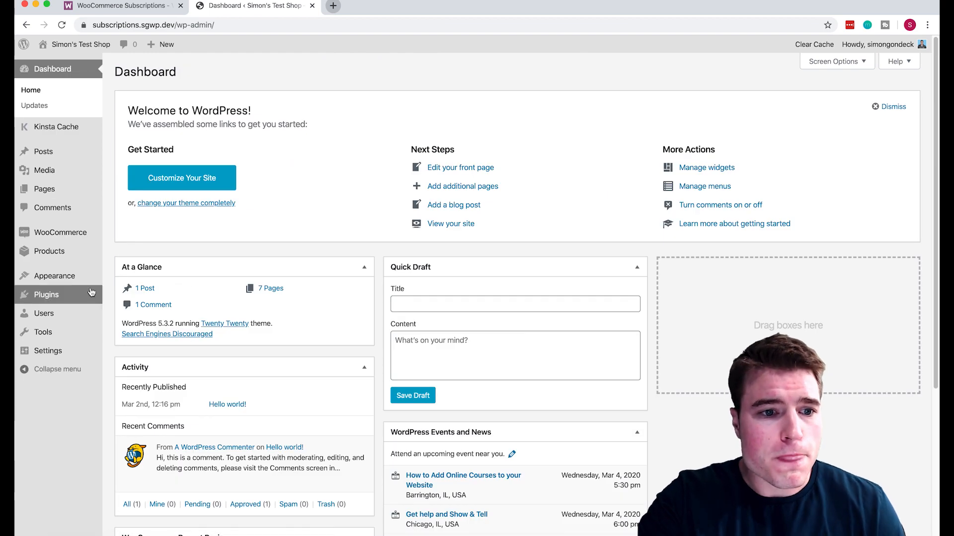
Upload woocommerce-subscriptions.zip from the Desktop via Plugins > Add New > Upload Plugin.
mouse_move(94, 296)
click(125, 313)
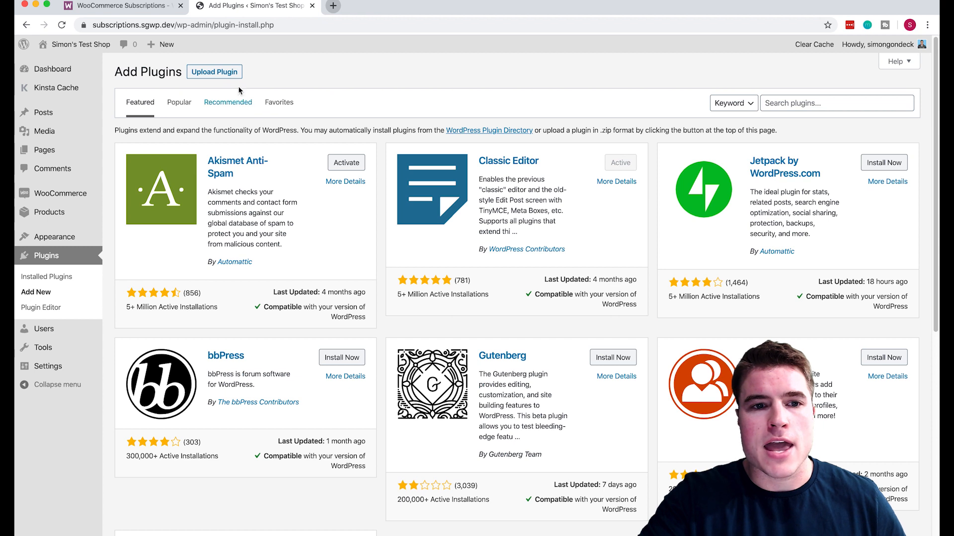
click(214, 72)
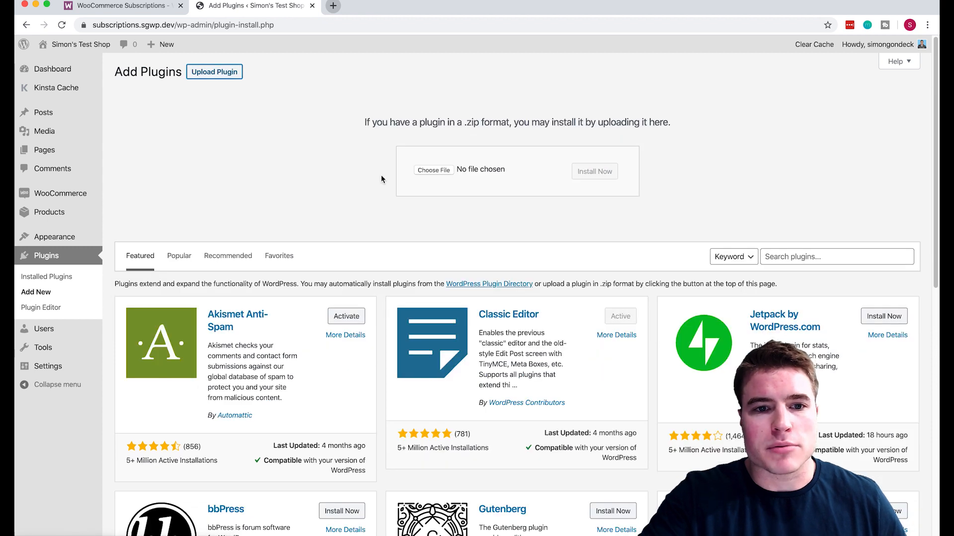
click(435, 170)
click(297, 78)
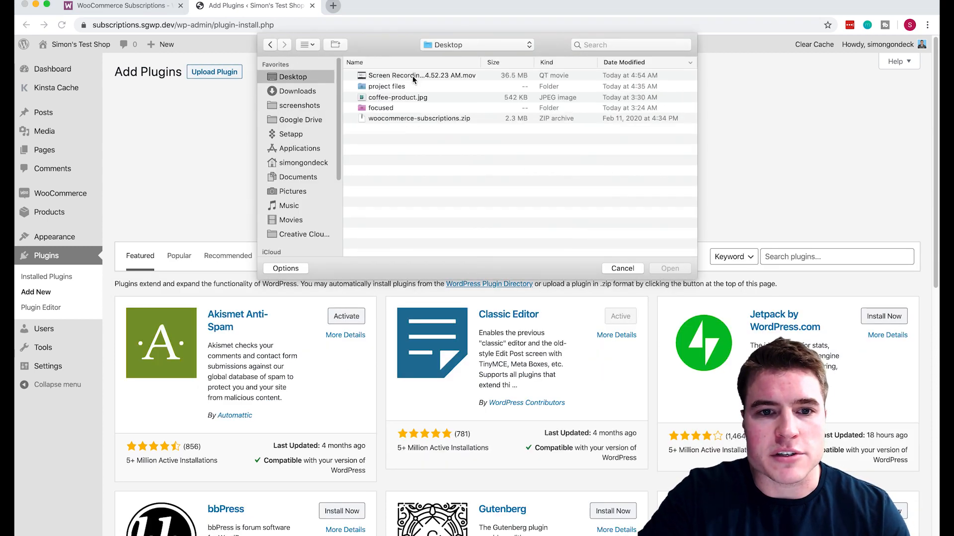
click(437, 118)
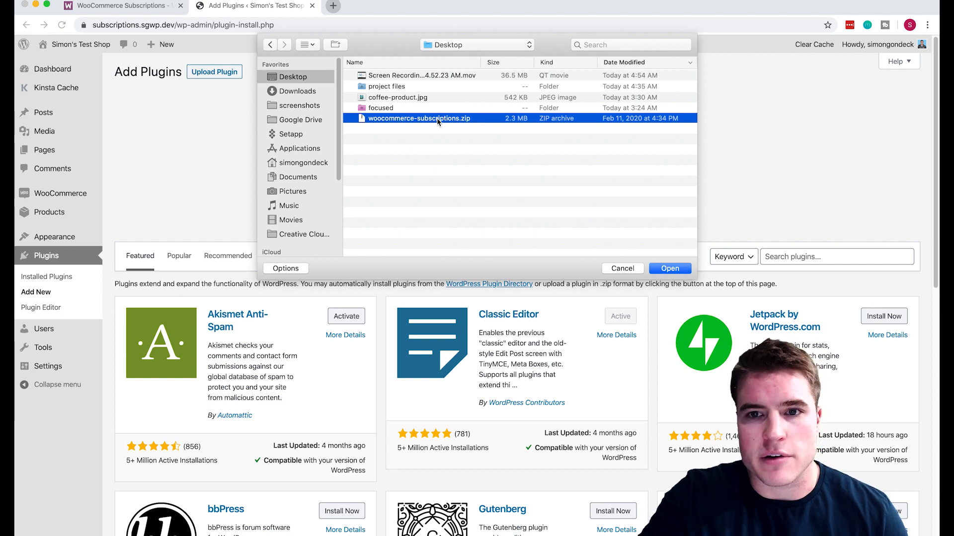
key(Return)
Install and activate WooCommerce Subscriptions, then go to its settings.
click(607, 175)
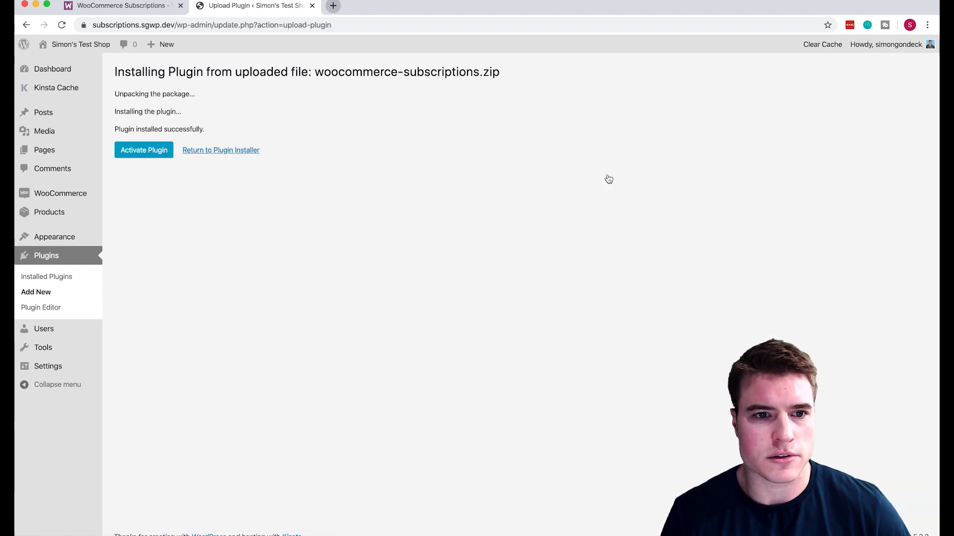
click(155, 151)
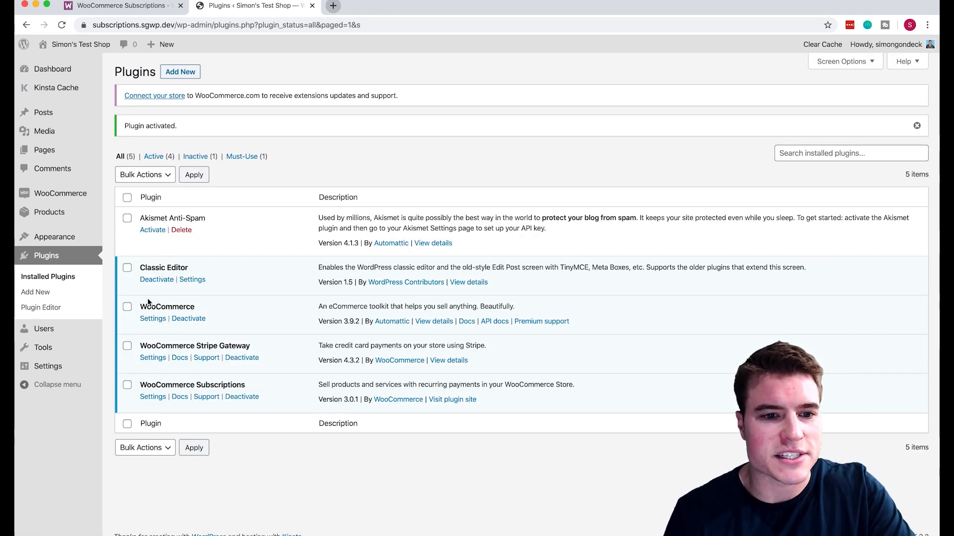
click(153, 397)
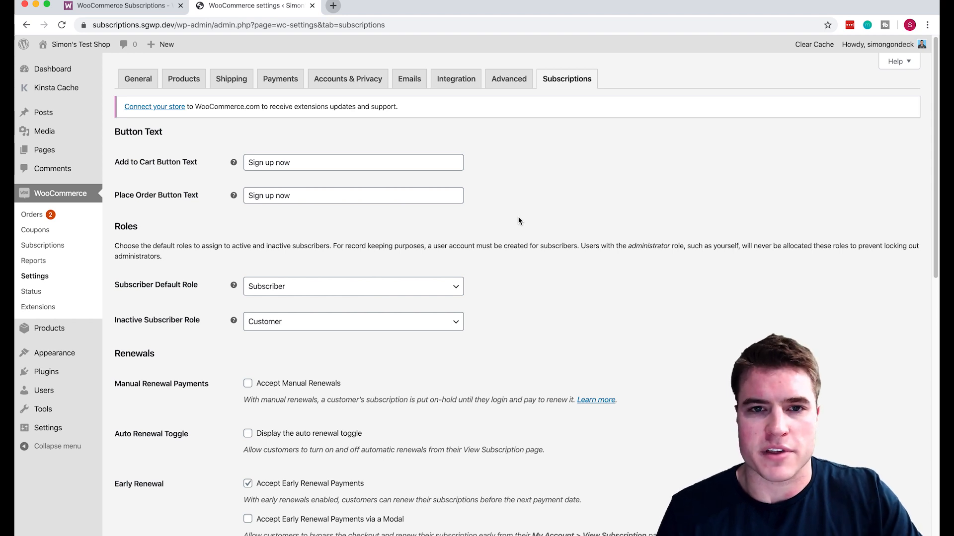
Scroll through the Subscriptions settings to review renewal, switching and miscellaneous options.
scroll(519, 221, down, 5)
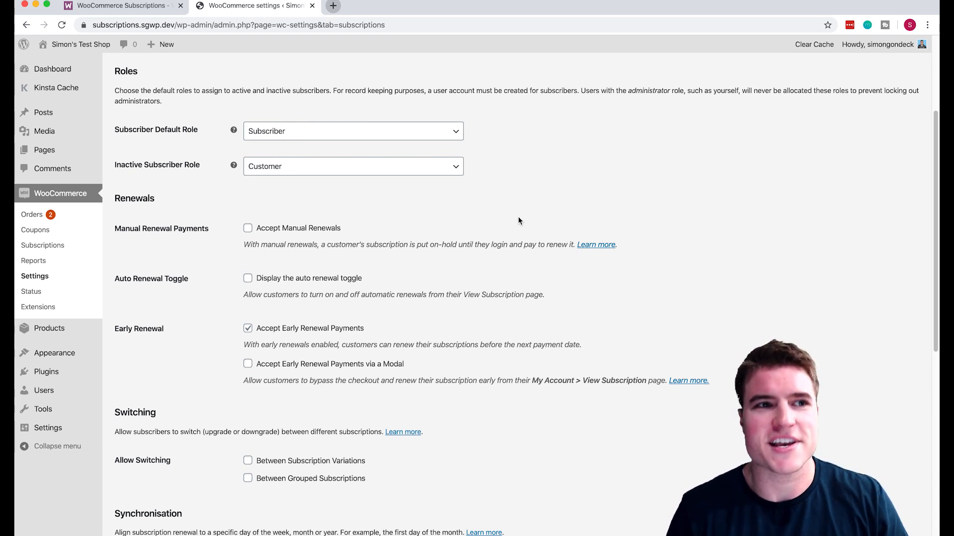
scroll(520, 221, down, 1)
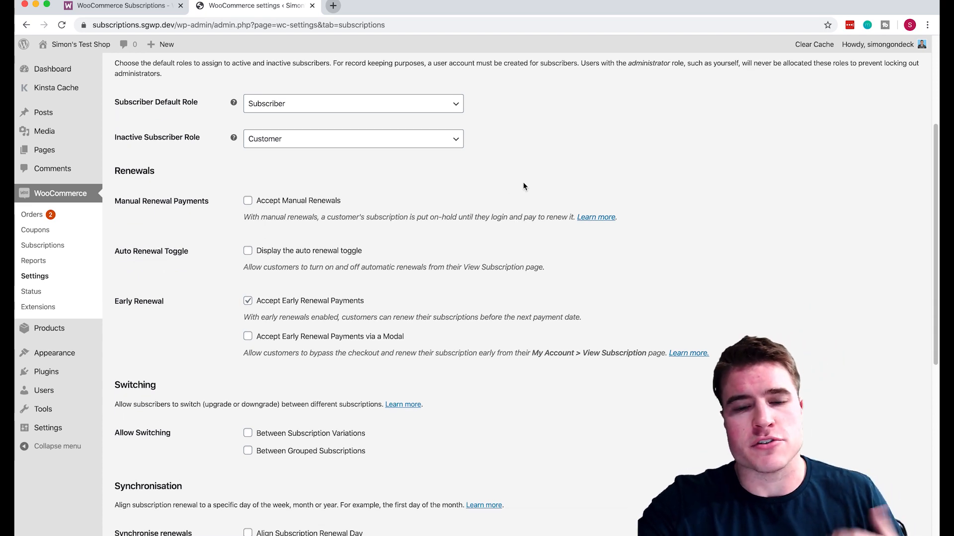
scroll(524, 187, up, 1)
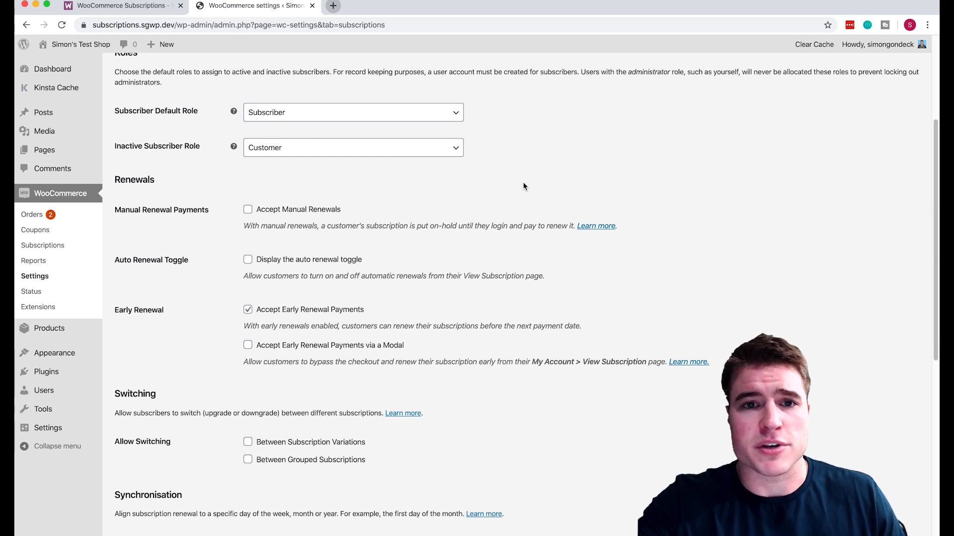
scroll(524, 186, down, 4)
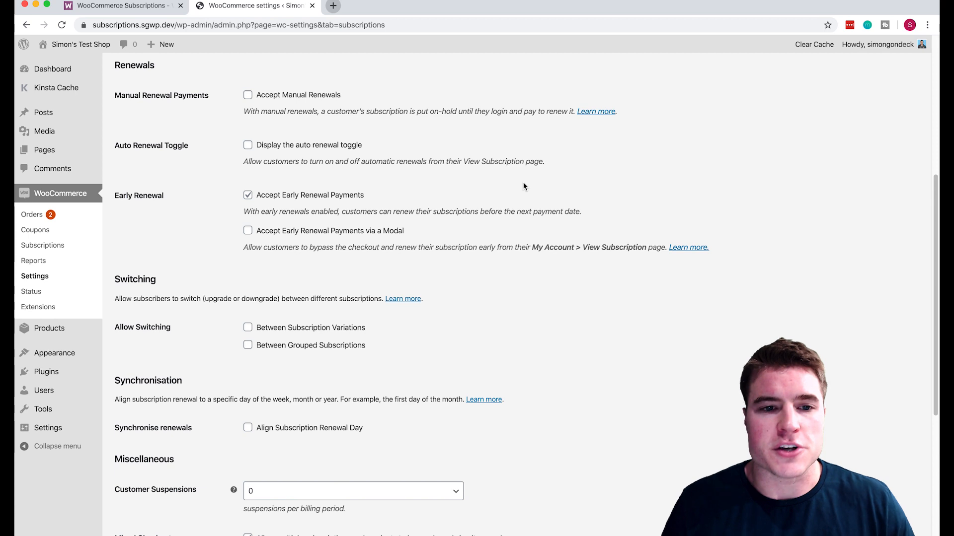
scroll(524, 186, down, 3)
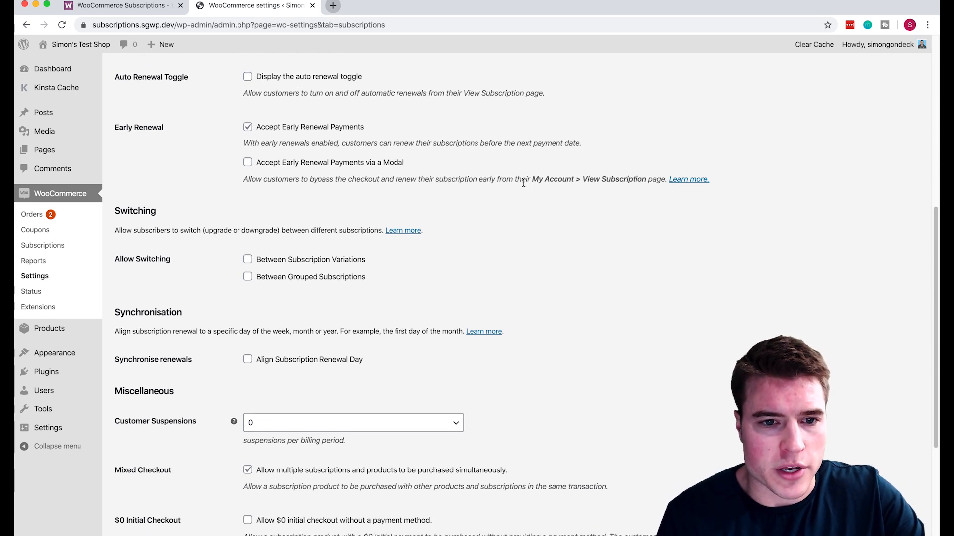
scroll(524, 185, down, 5)
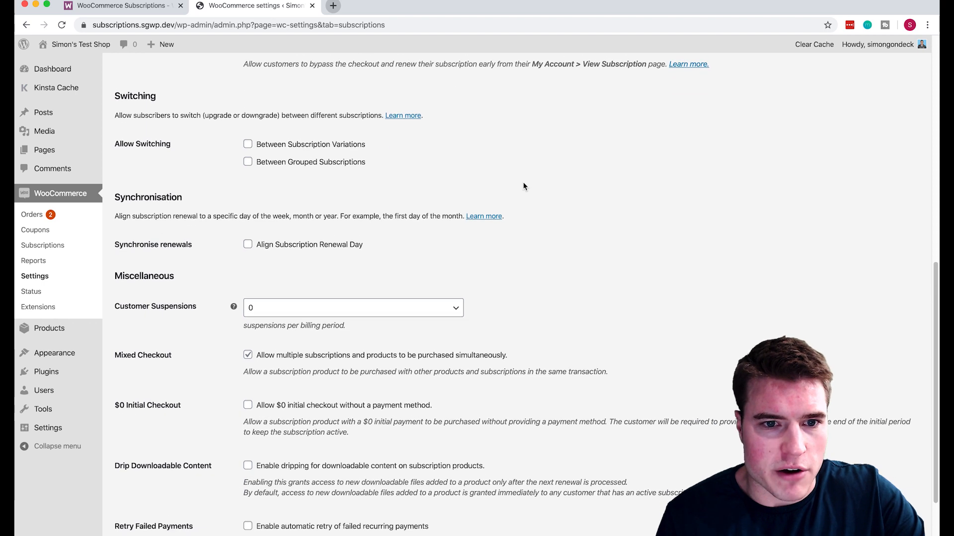
scroll(524, 186, down, 4)
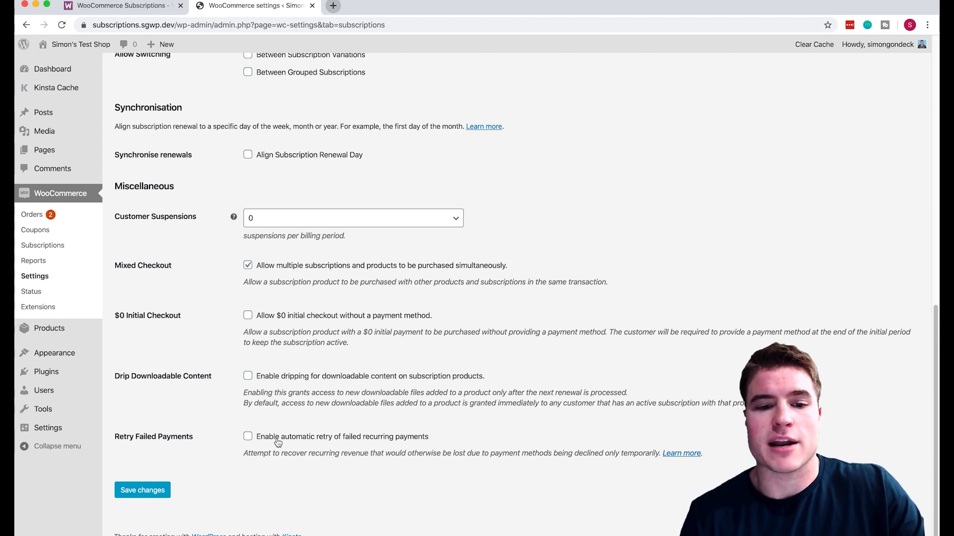
Tick 'Enable automatic retry of failed recurring payments' and save the Subscriptions settings.
click(278, 441)
click(157, 490)
scroll(315, 484, down, 15)
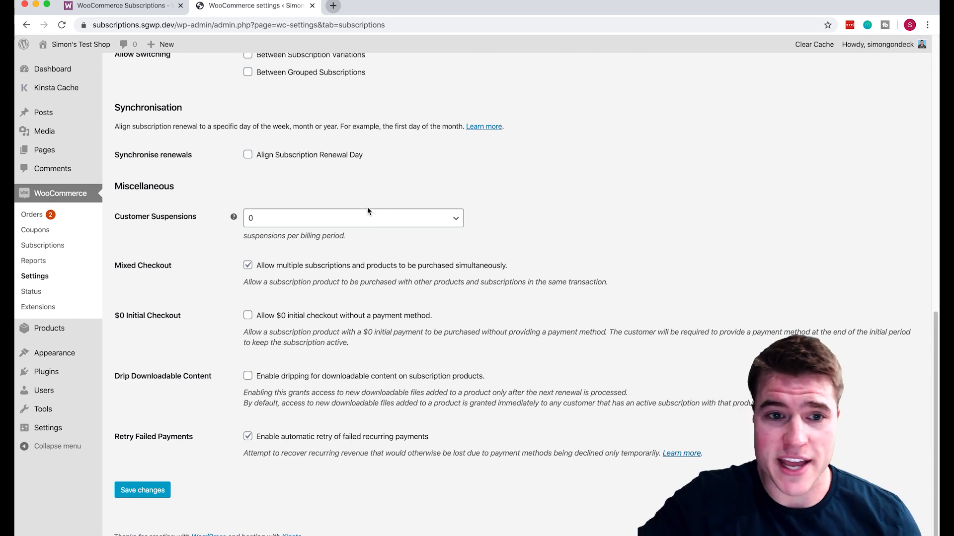
scroll(367, 208, up, 10)
scroll(368, 211, up, 5)
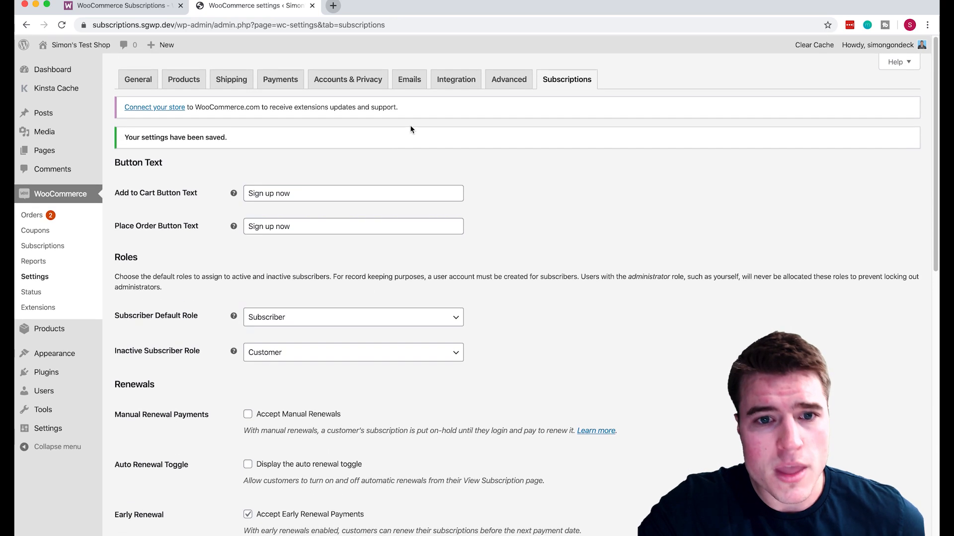
On Accounts & Privacy, allow account creation and existing-account login at checkout, then save.
click(331, 84)
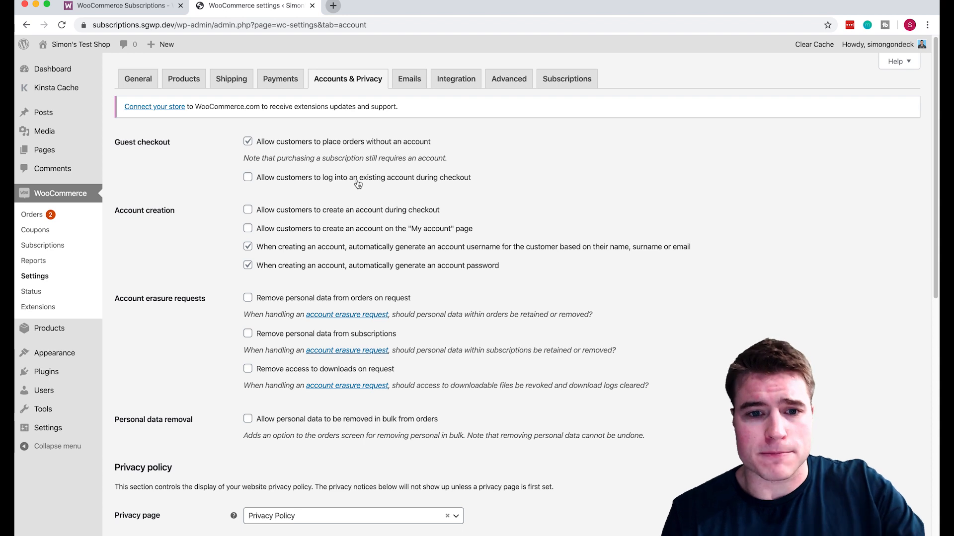
click(333, 210)
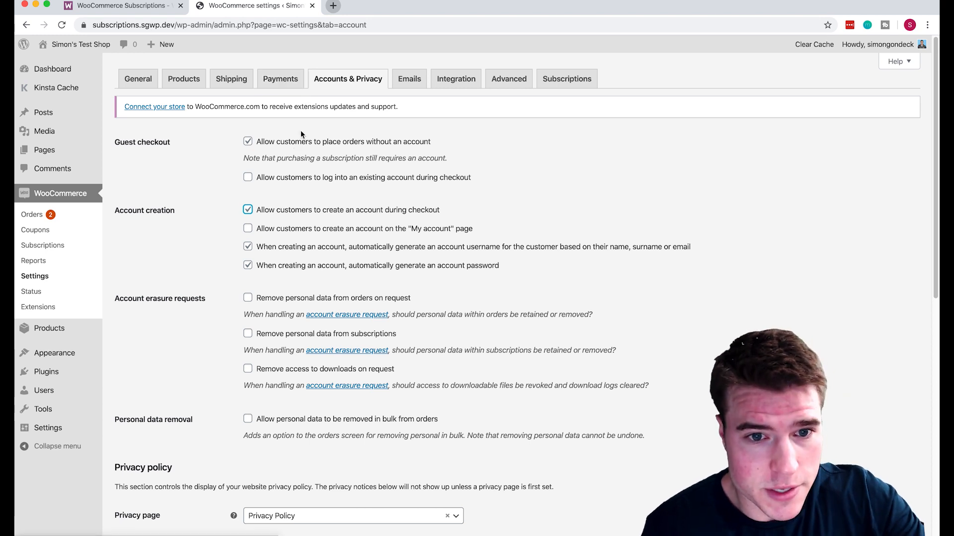
click(316, 182)
scroll(184, 351, down, 10)
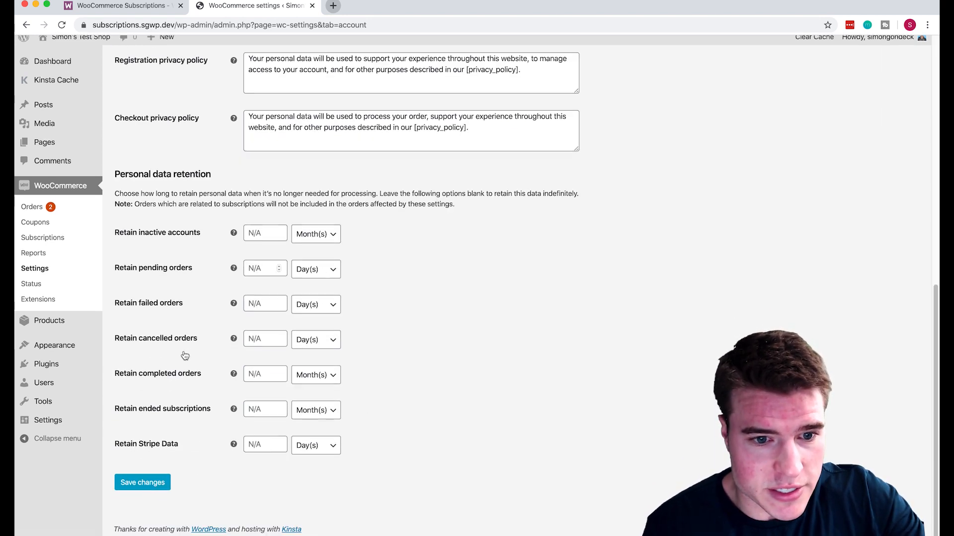
click(144, 491)
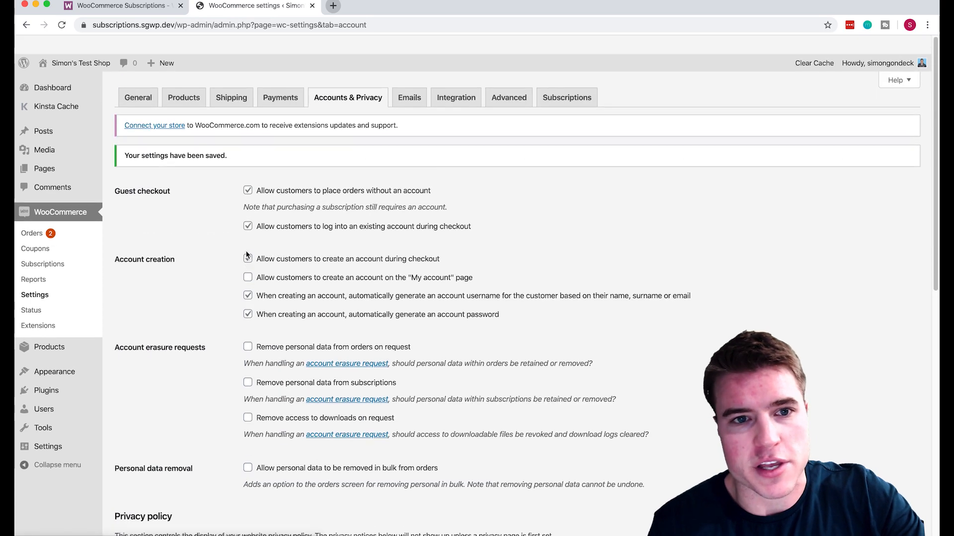
click(277, 89)
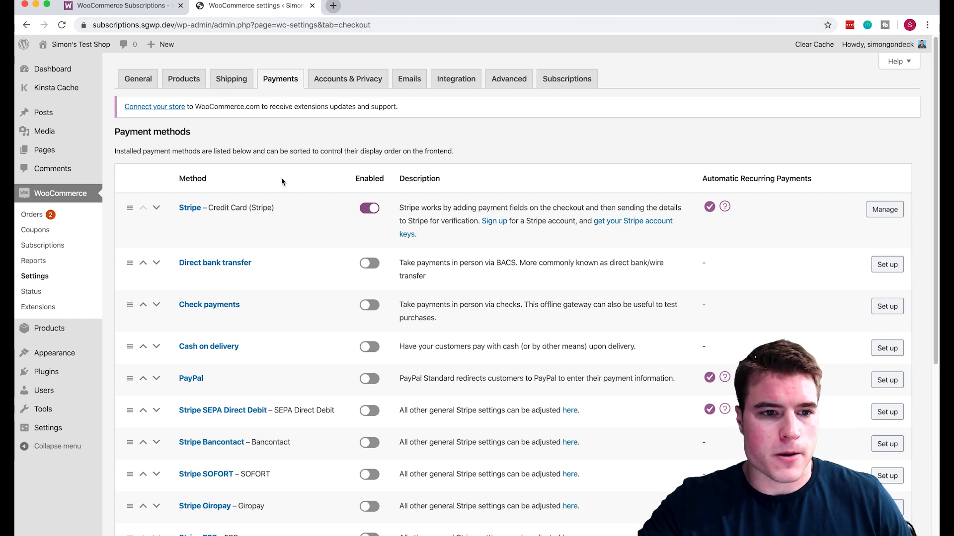
Scroll the Payment methods table to check which gateways support recurring payments.
scroll(281, 177, down, 3)
scroll(281, 178, up, 2)
scroll(224, 178, up, 1)
Start a new product named Coffee.
mouse_move(164, 44)
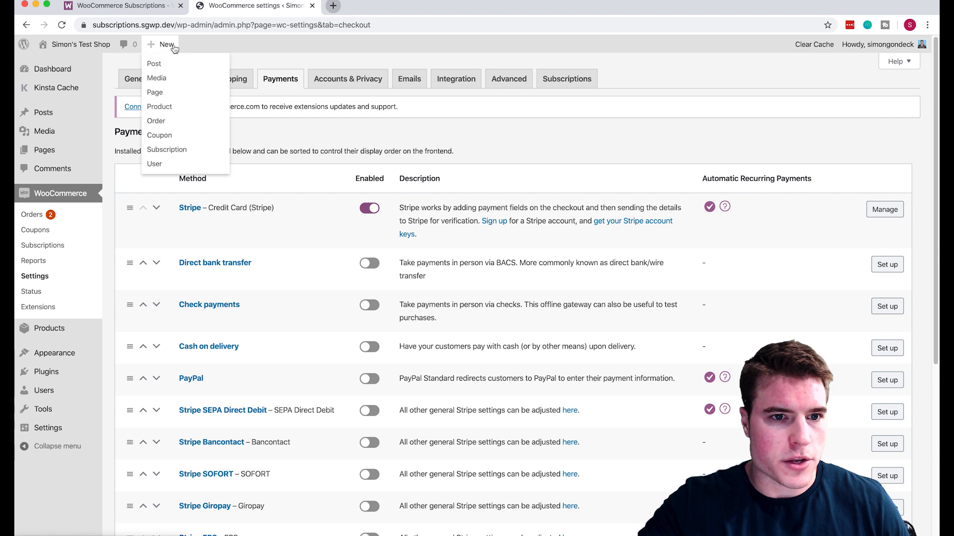
click(177, 107)
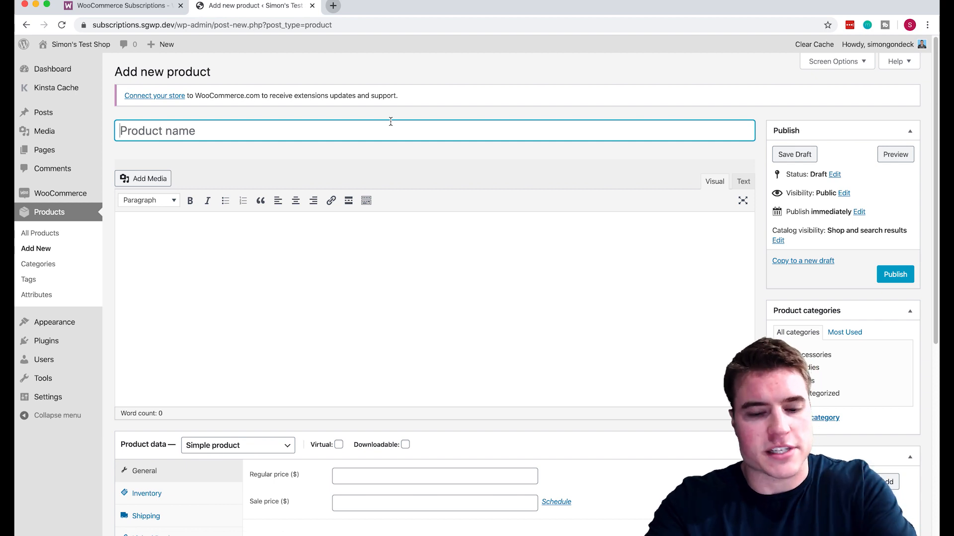
text(Coffee)
Set the Coffee product data type to Simple subscription.
scroll(432, 220, down, 3)
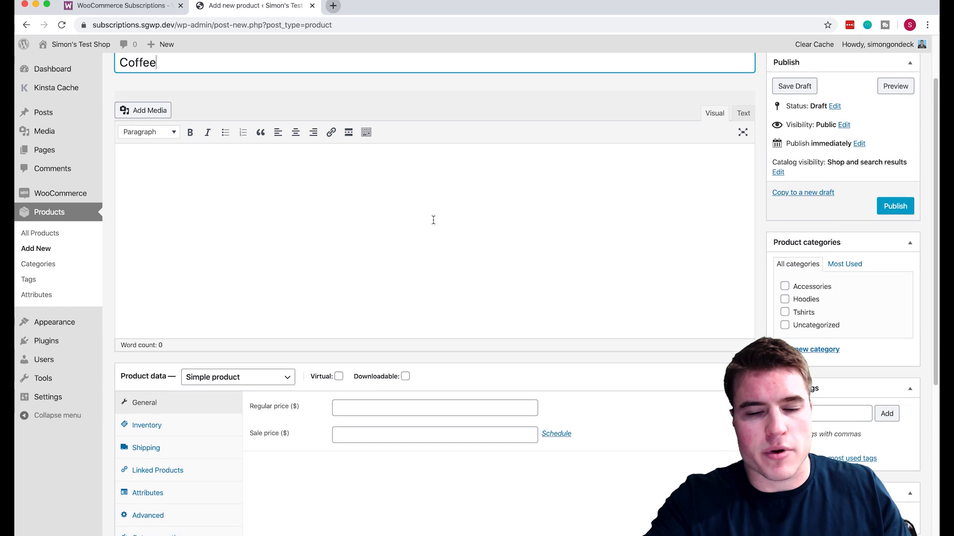
scroll(433, 220, up, 2)
scroll(433, 220, down, 3)
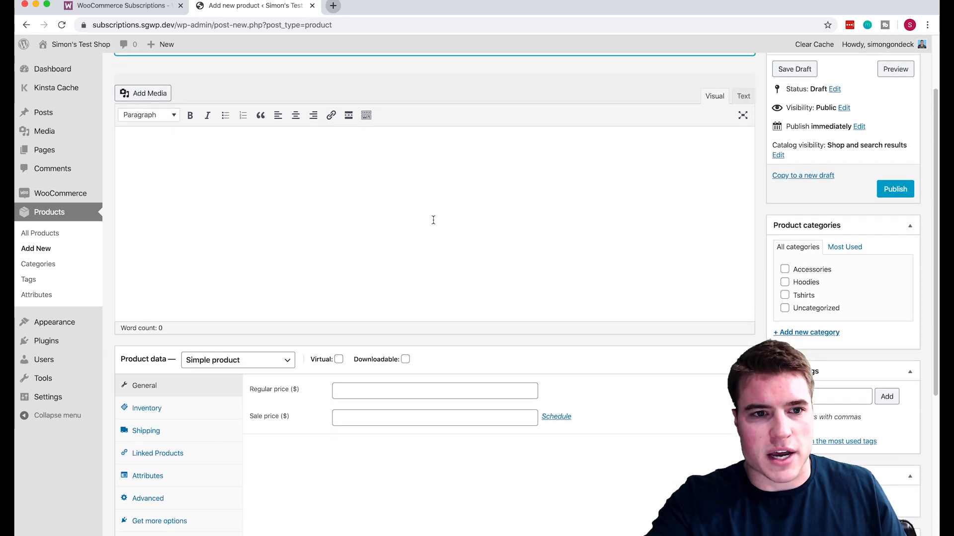
scroll(432, 220, down, 2)
click(268, 310)
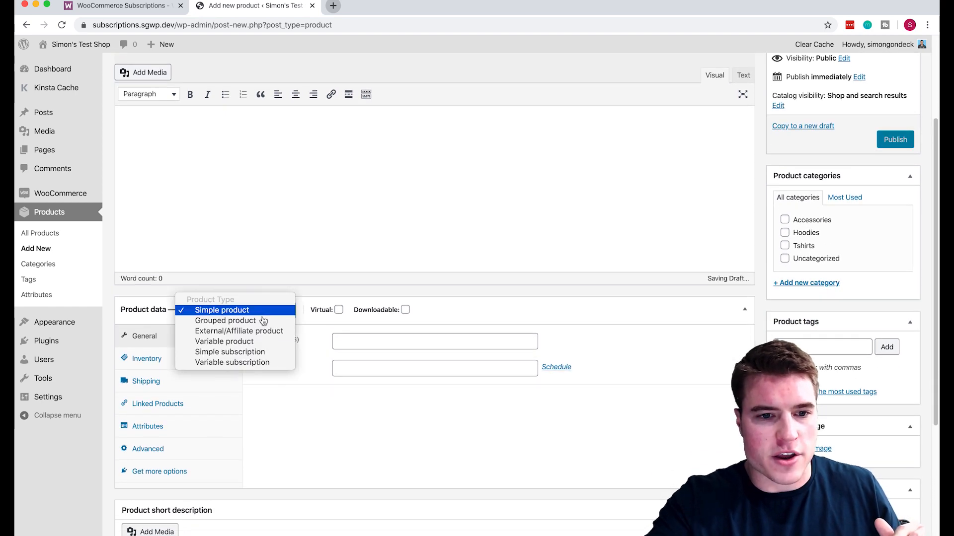
click(230, 351)
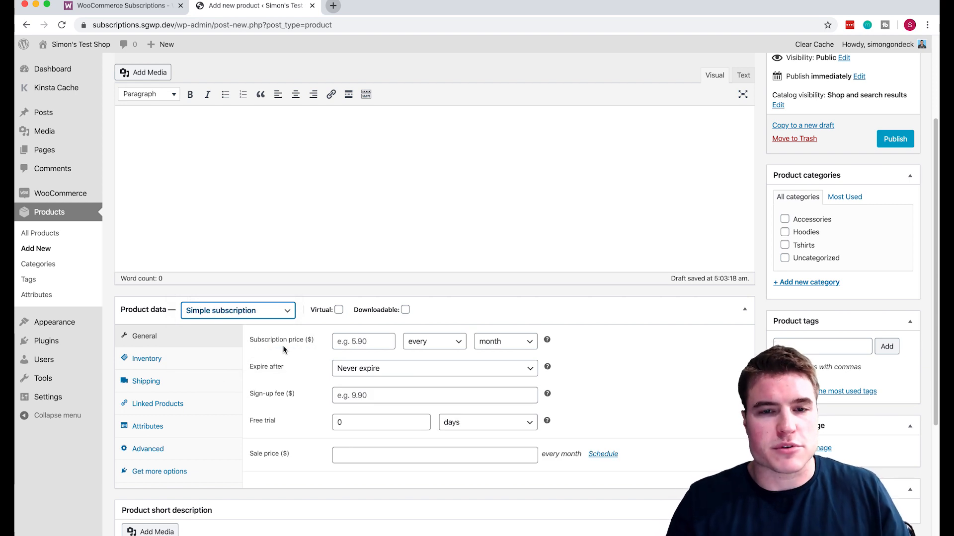
Enter 10.00 as the Coffee subscription price, billed every month.
click(345, 343)
text(10.00)
click(690, 366)
scroll(690, 366, up, 1)
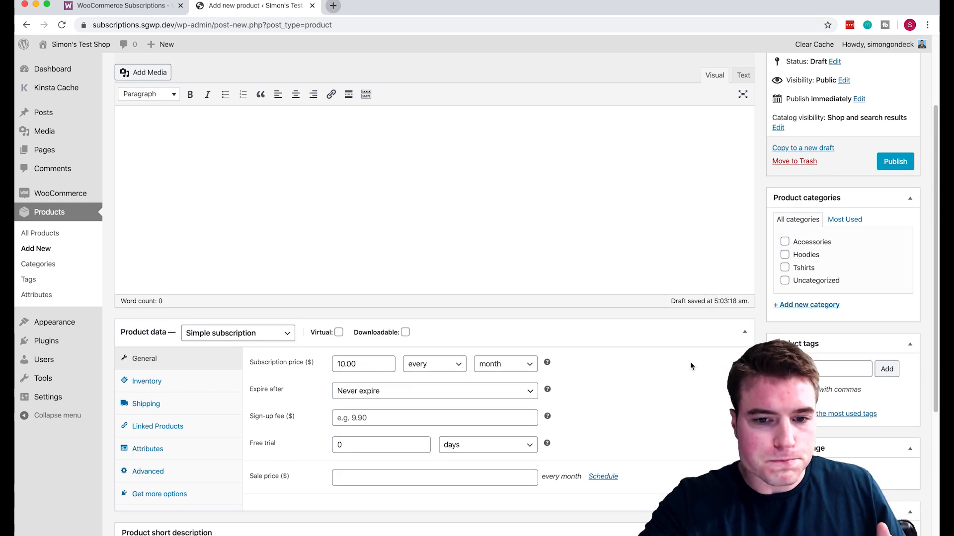
scroll(691, 363, up, 1)
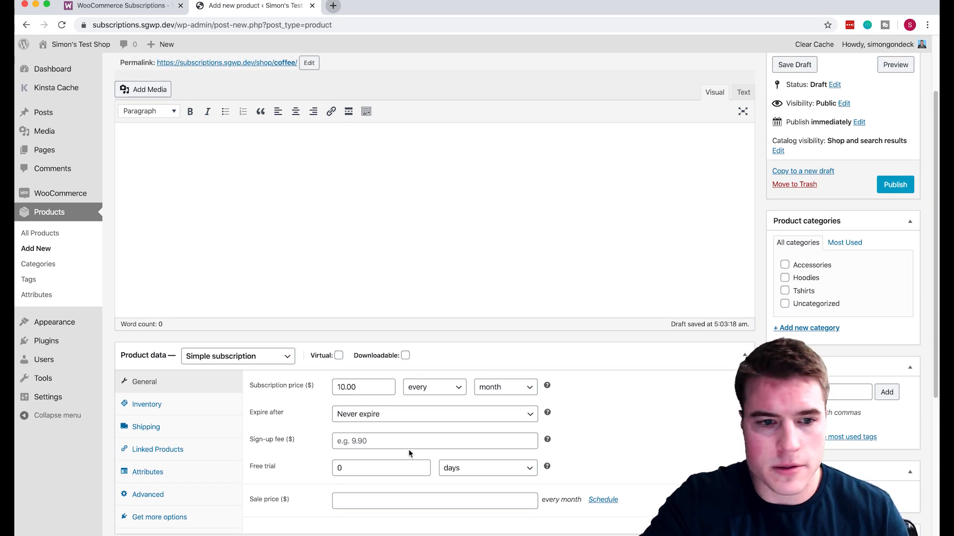
scroll(408, 450, down, 1)
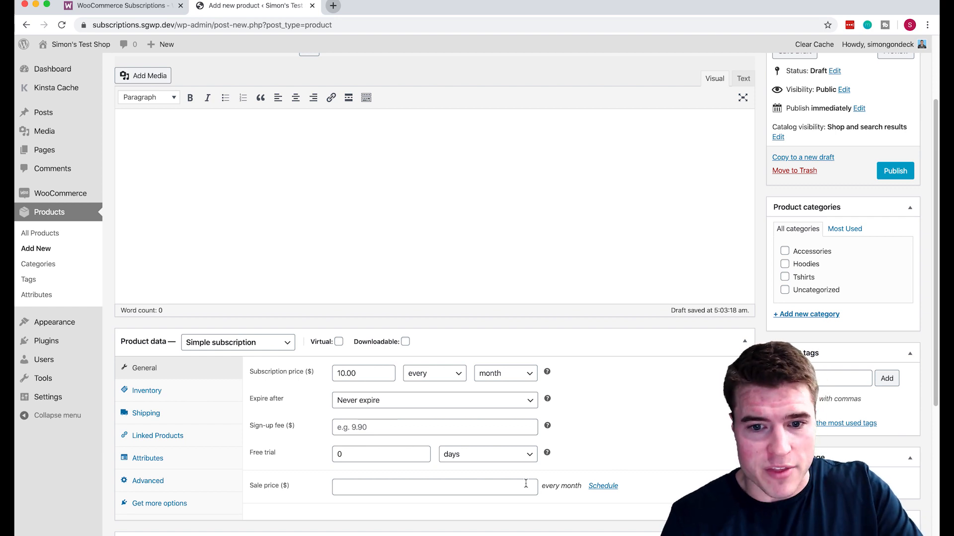
scroll(523, 483, down, 1)
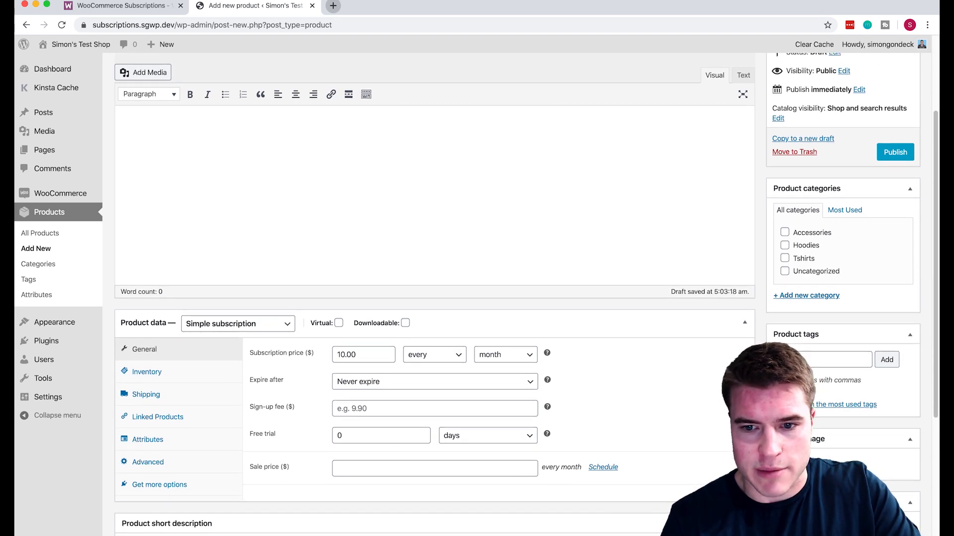
Upload coffee-product.jpg from the computer and set it as the Coffee product image.
click(799, 464)
click(75, 91)
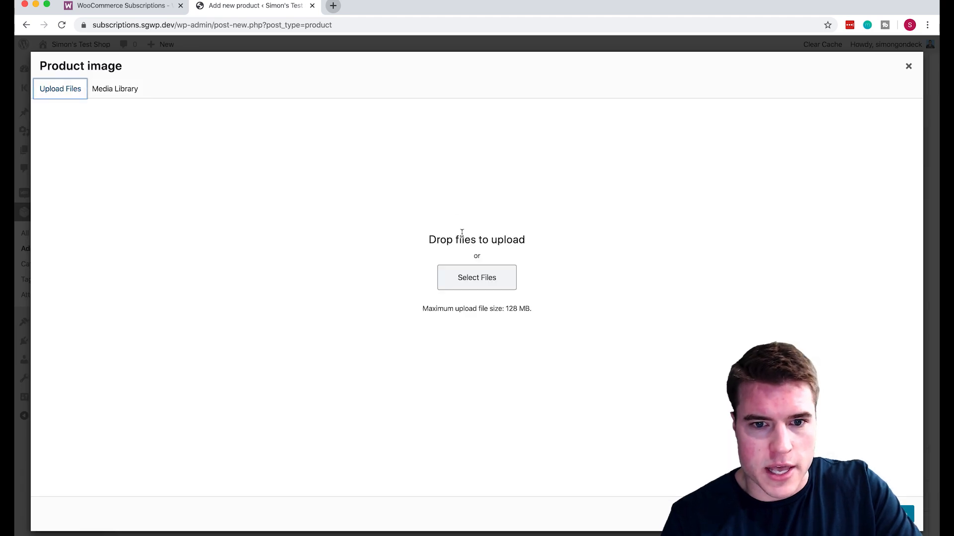
click(410, 218)
double_click(398, 98)
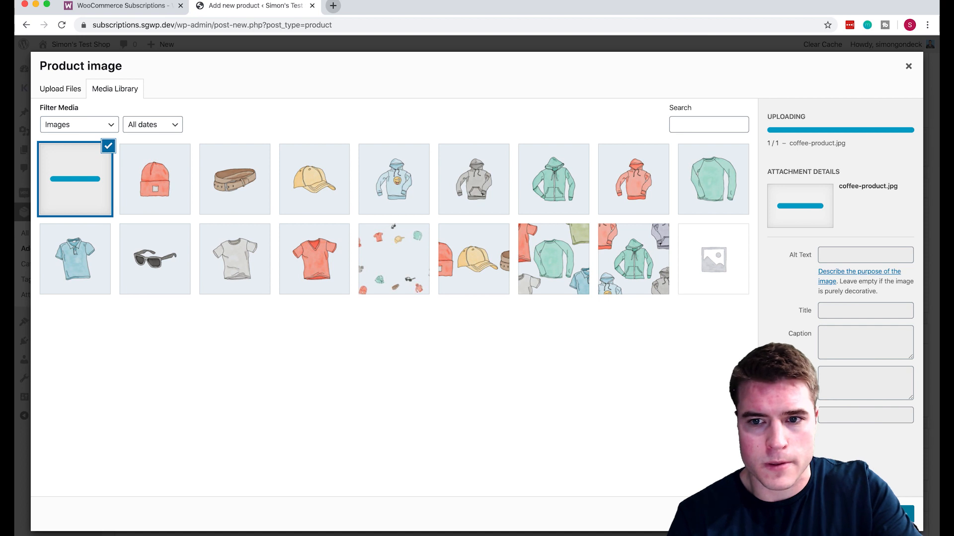
click(879, 514)
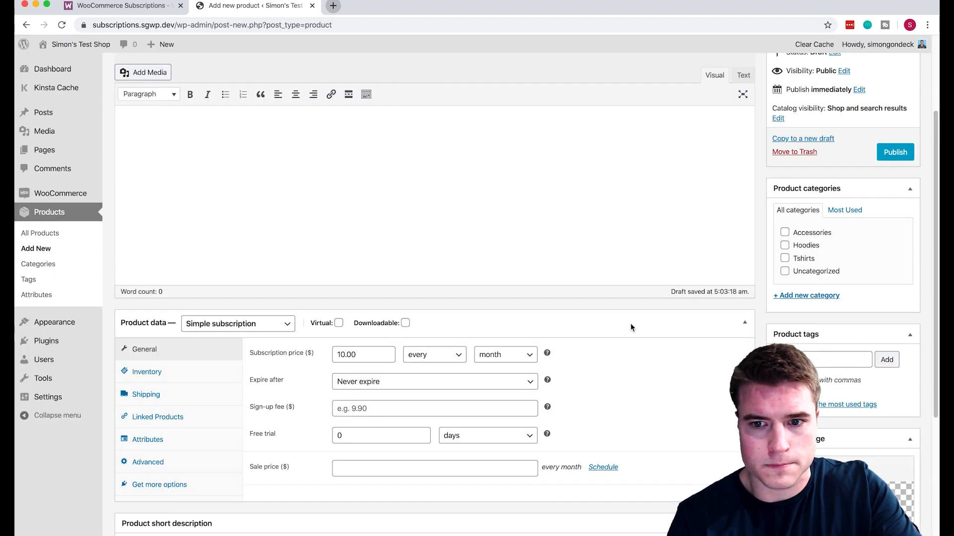
scroll(611, 197, down, 3)
scroll(611, 198, up, 6)
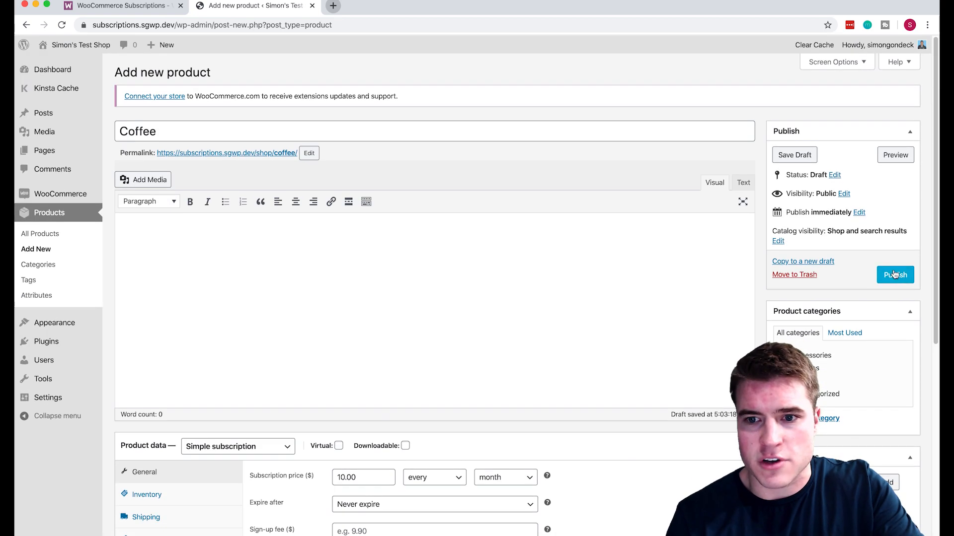
Publish the Coffee product as a live 10.00-per-month subscription.
click(895, 275)
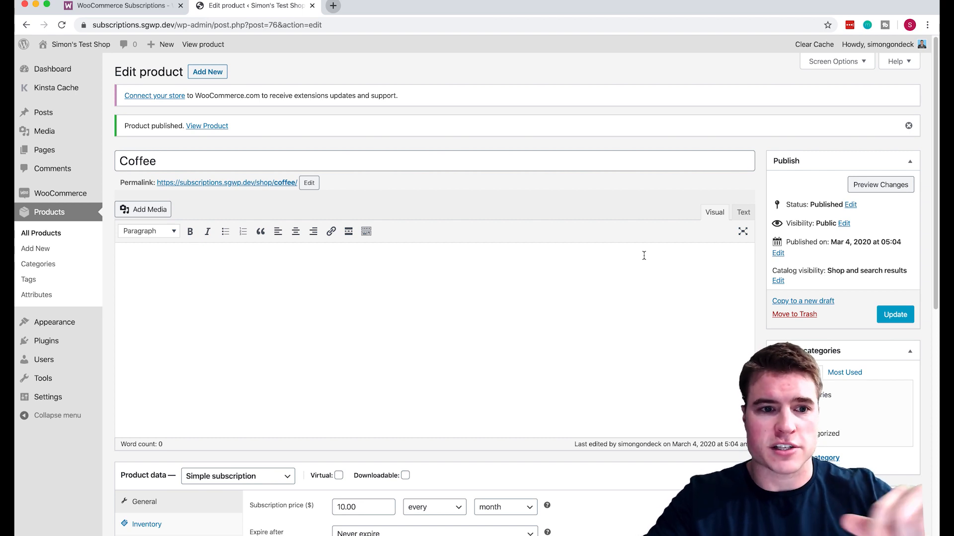
scroll(644, 255, down, 3)
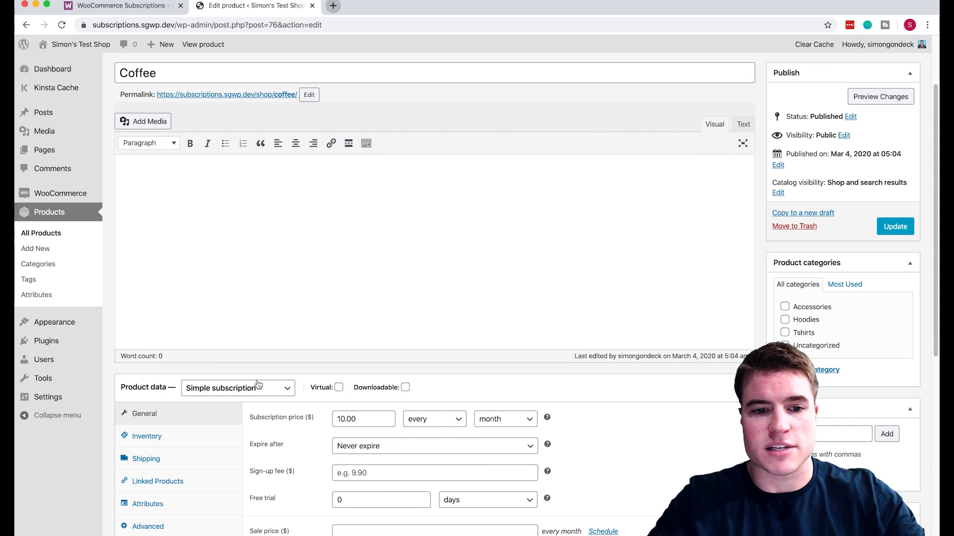
Keep the product type as Simple subscription and update the Coffee product.
click(258, 387)
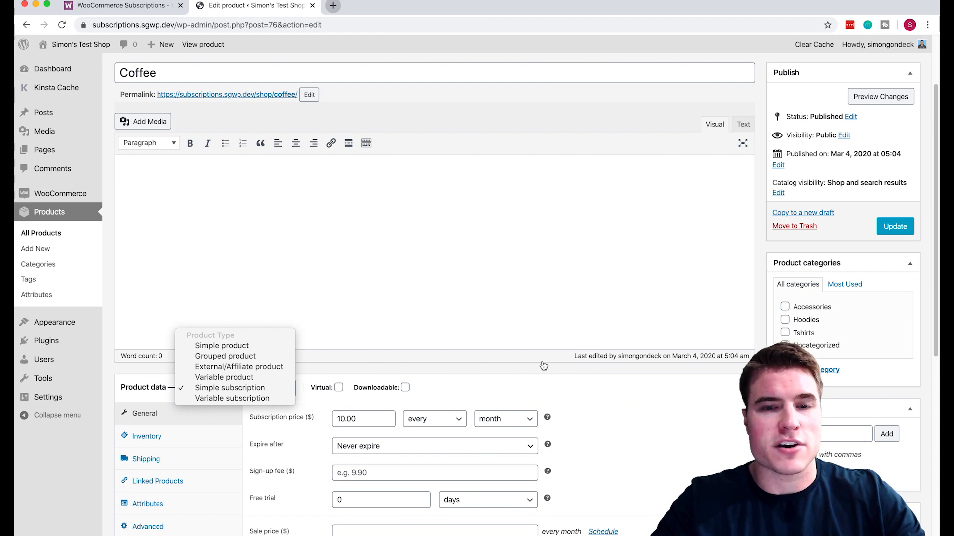
click(669, 272)
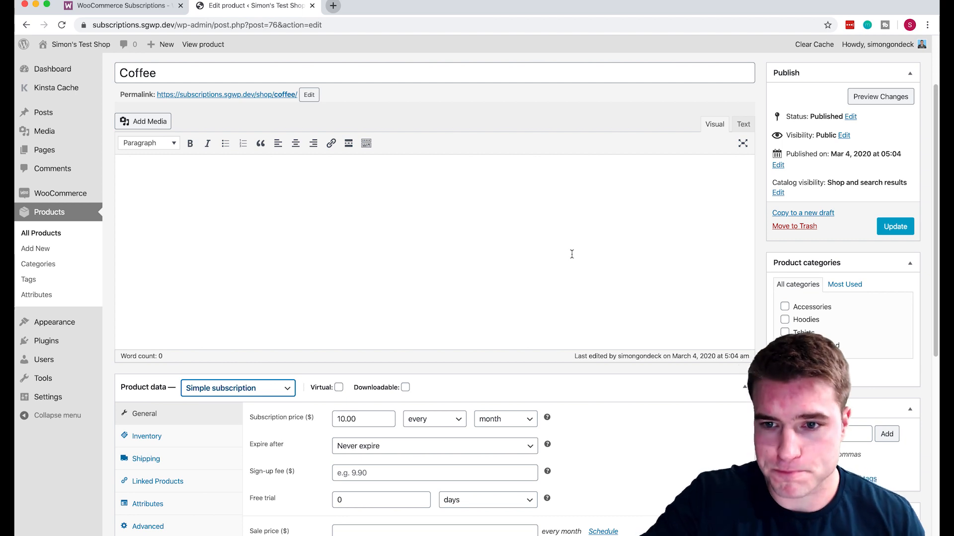
click(895, 226)
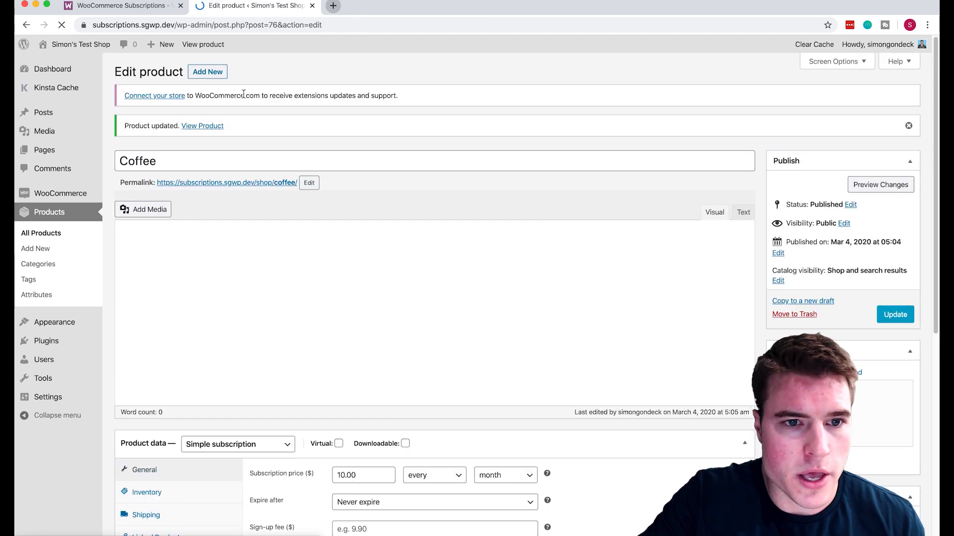
Open and reload the live Coffee product page, then sign up to add it to the cart.
click(245, 183)
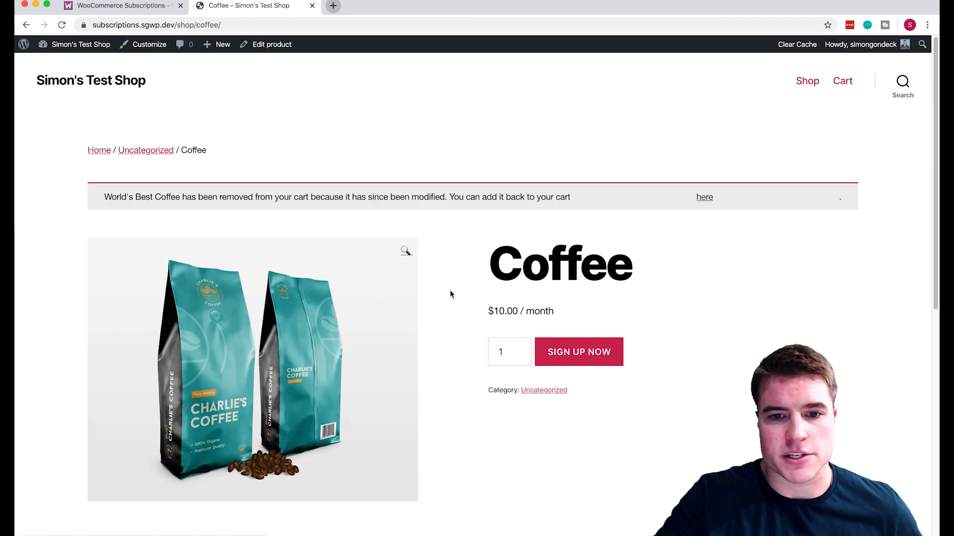
click(439, 26)
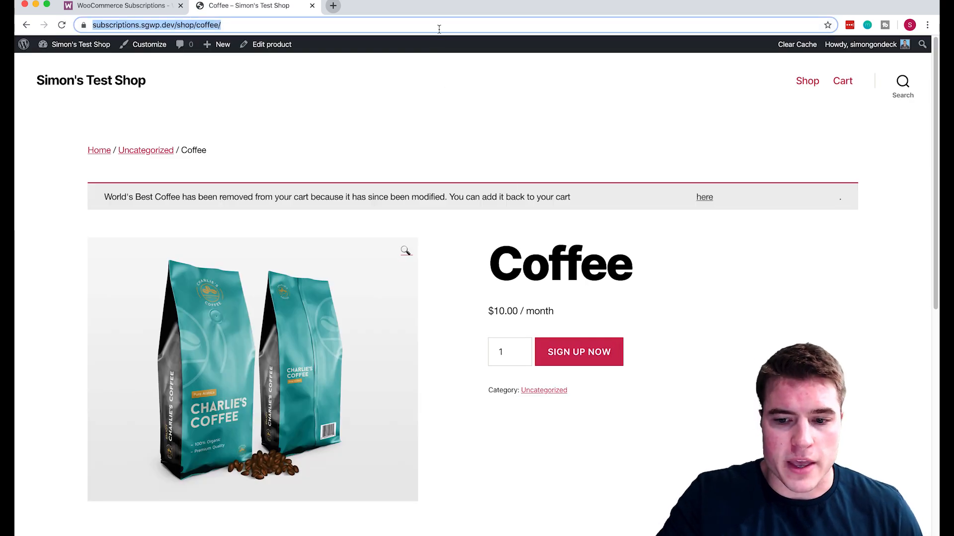
key(Return)
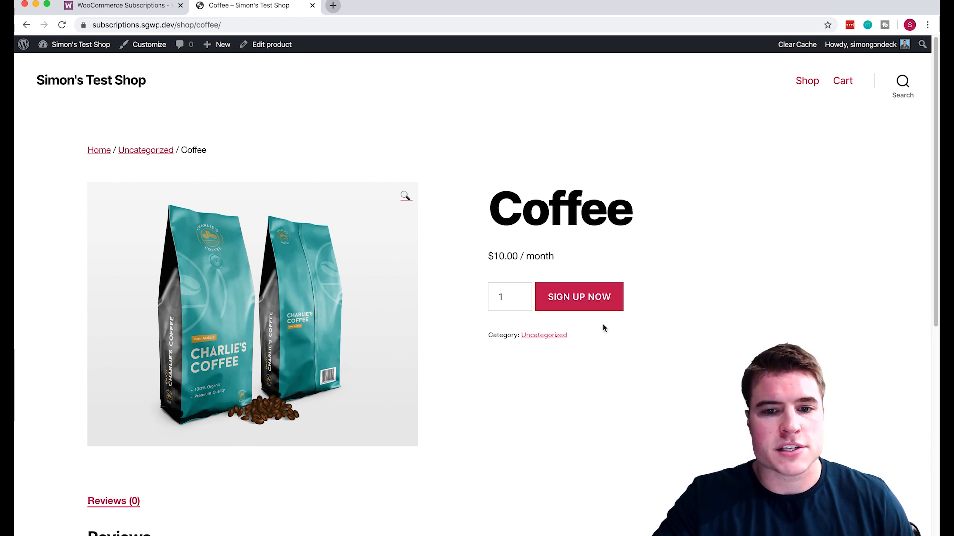
click(606, 309)
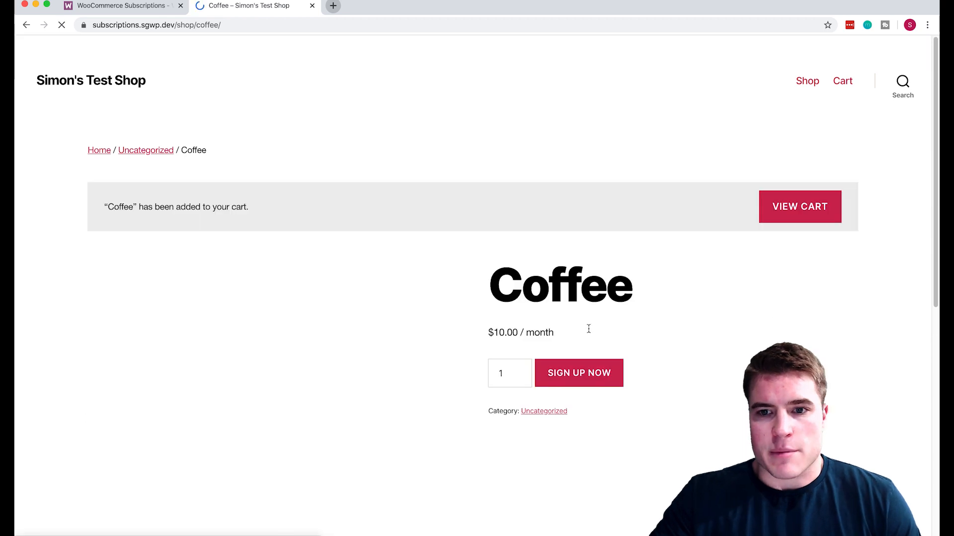
Go from the cart to checkout with Coffee at $10.00/month.
click(801, 214)
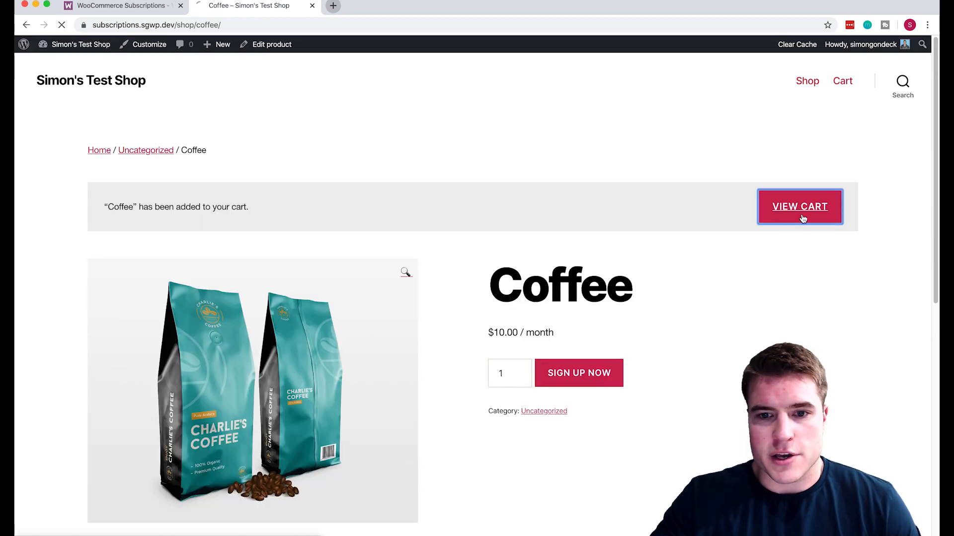
scroll(687, 168, down, 2)
scroll(686, 169, down, 2)
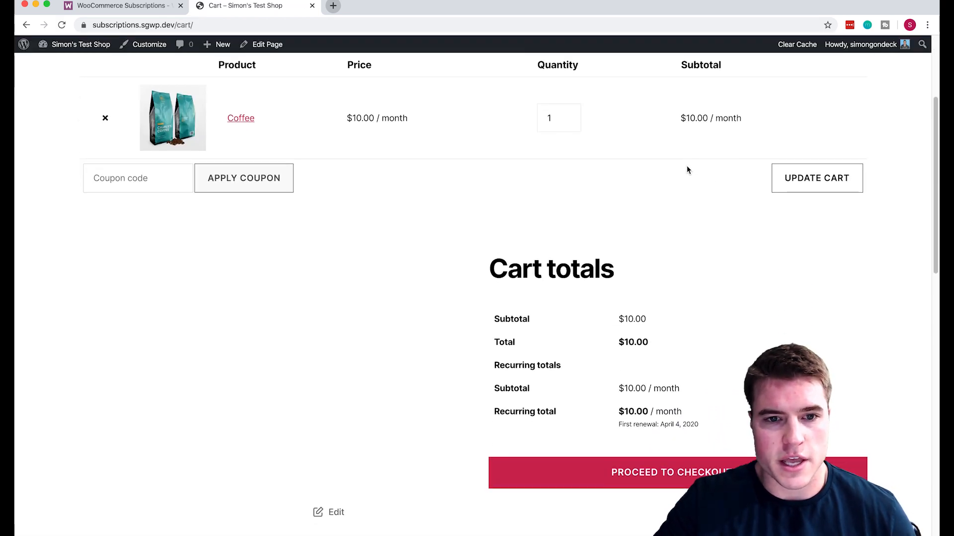
click(726, 469)
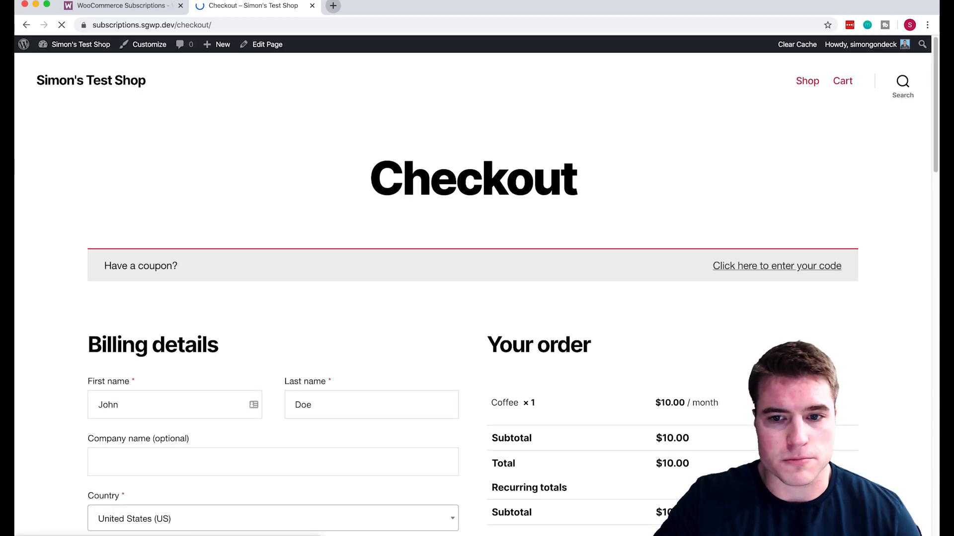
scroll(477, 320, down, 4)
scroll(477, 321, down, 3)
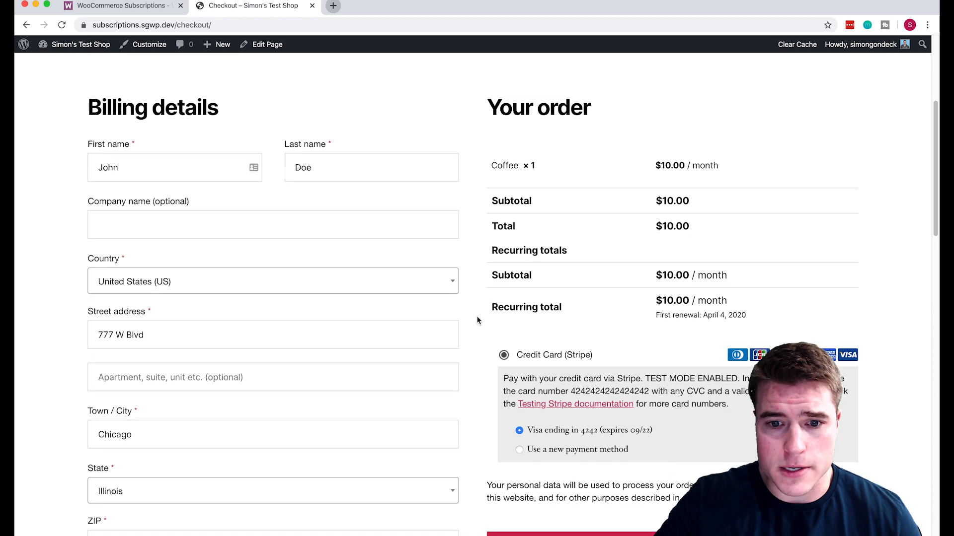
scroll(535, 296, down, 2)
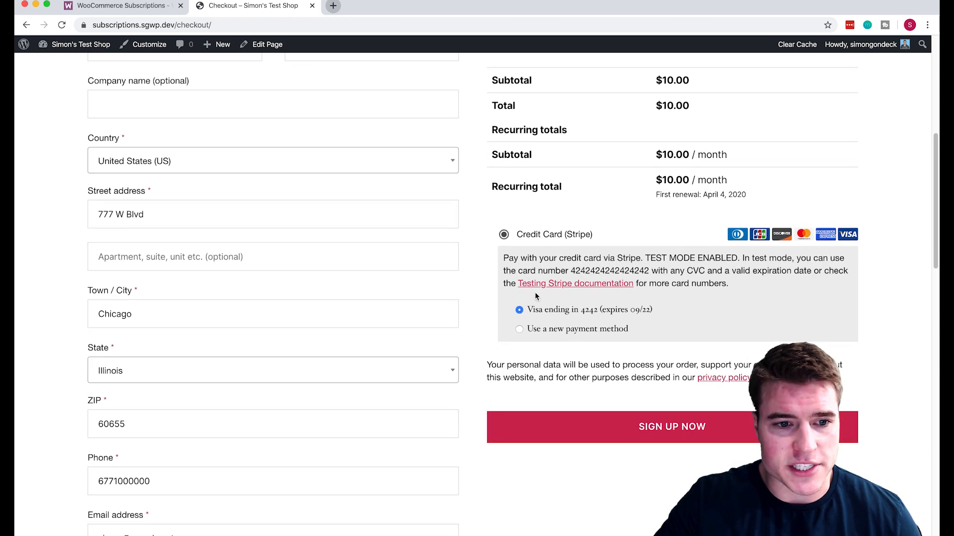
scroll(535, 296, up, 5)
scroll(536, 296, up, 2)
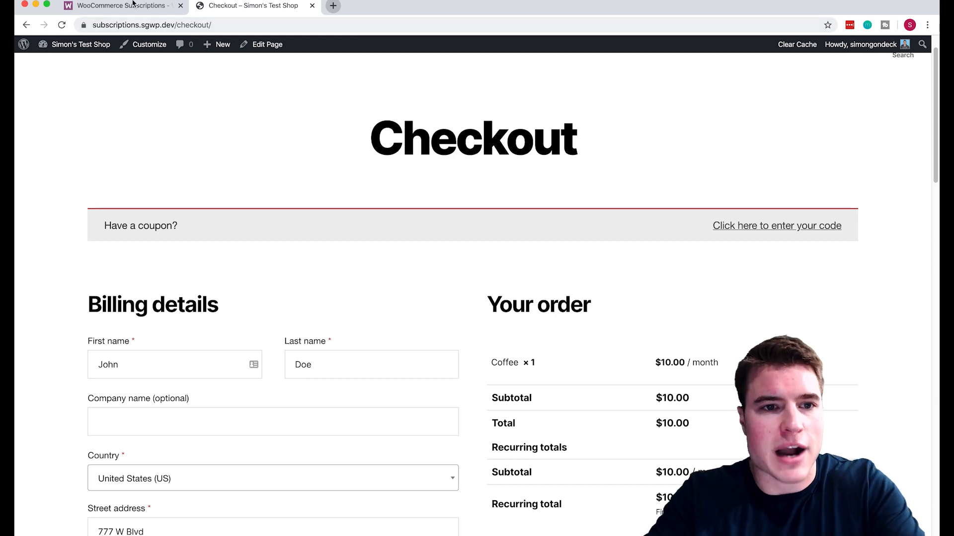
Copy the site address subscriptions.sgwp.dev and paste it into a new incognito window.
drag(173, 24, 62, 25)
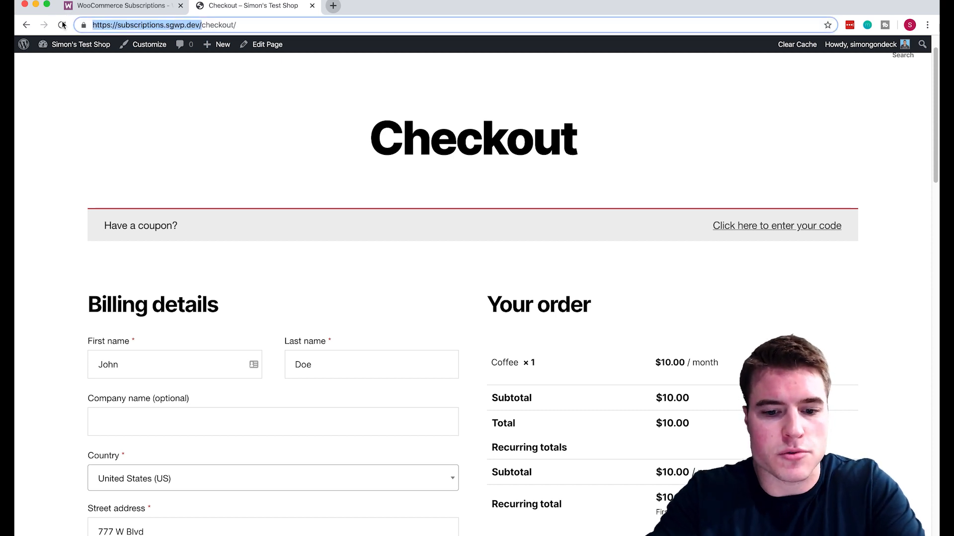
key(super+c)
key(super+shift+n)
key(super+v)
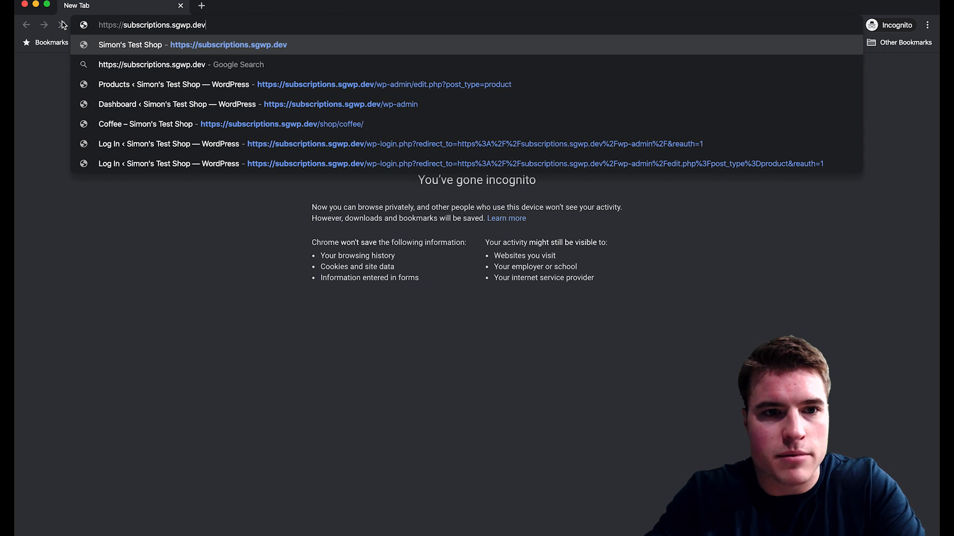
Load subscriptions.sgwp.dev in the incognito window to browse as a logged-out customer.
key(Return)
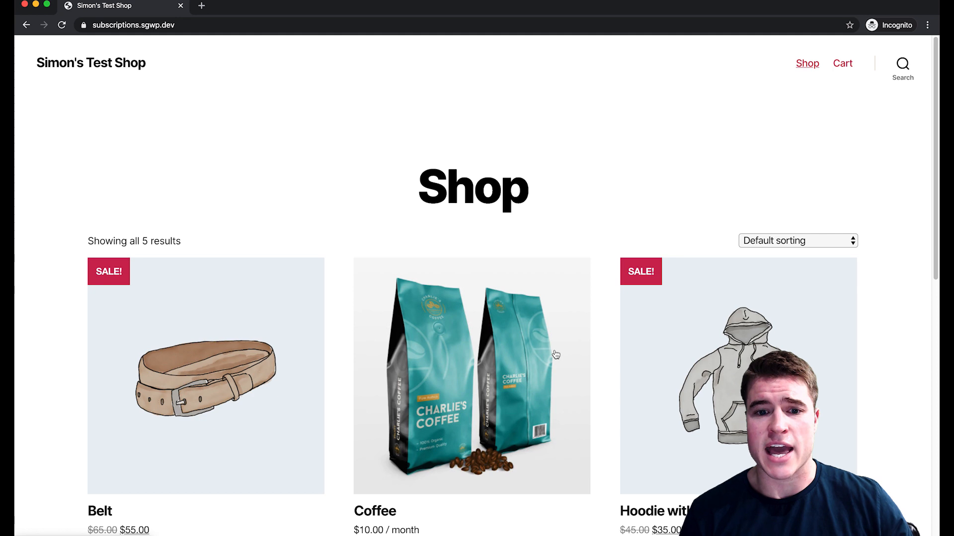
Sign up for Coffee, open the cart, and proceed to checkout with Coffee ×1 at $10.00 / month.
scroll(555, 354, down, 3)
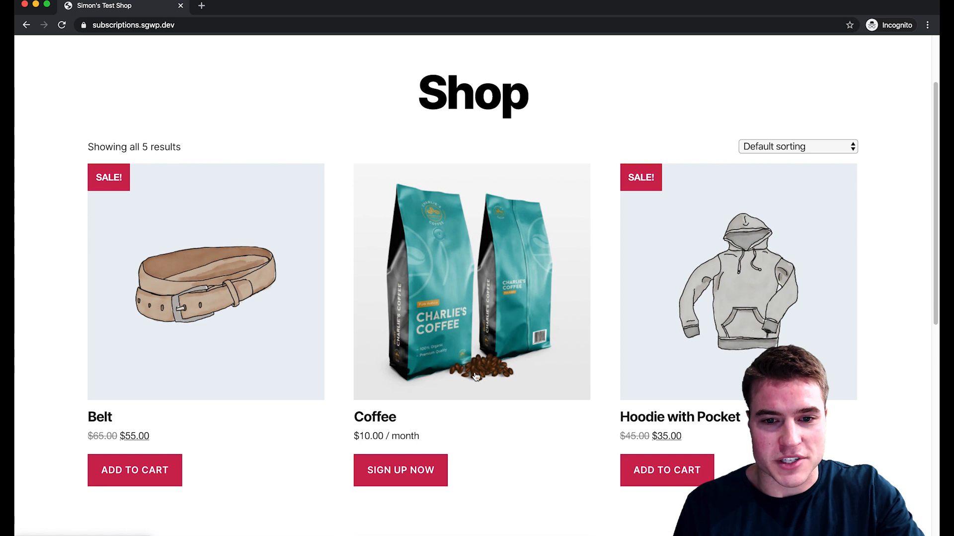
click(425, 471)
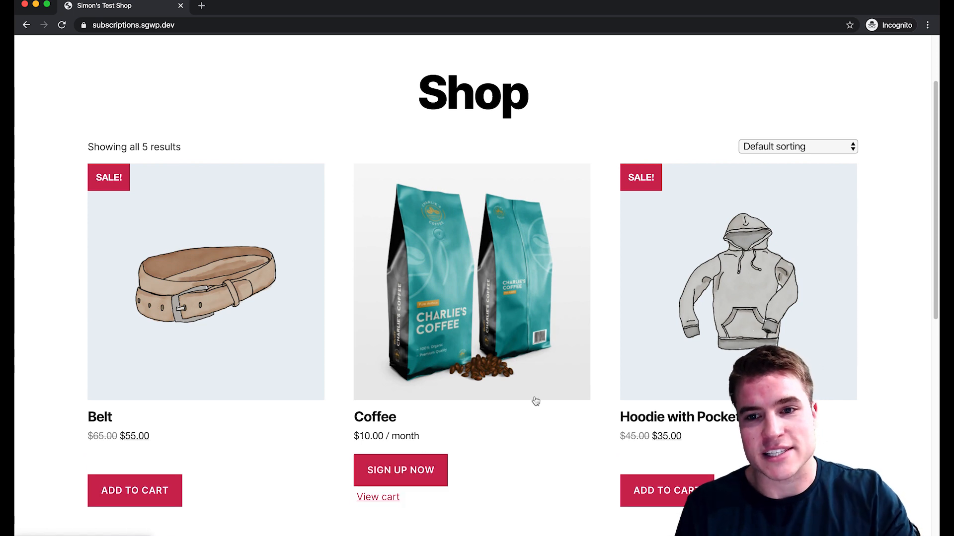
scroll(535, 400, up, 3)
click(843, 64)
scroll(488, 290, down, 2)
scroll(489, 291, up, 2)
scroll(489, 291, down, 5)
click(672, 452)
scroll(477, 288, down, 9)
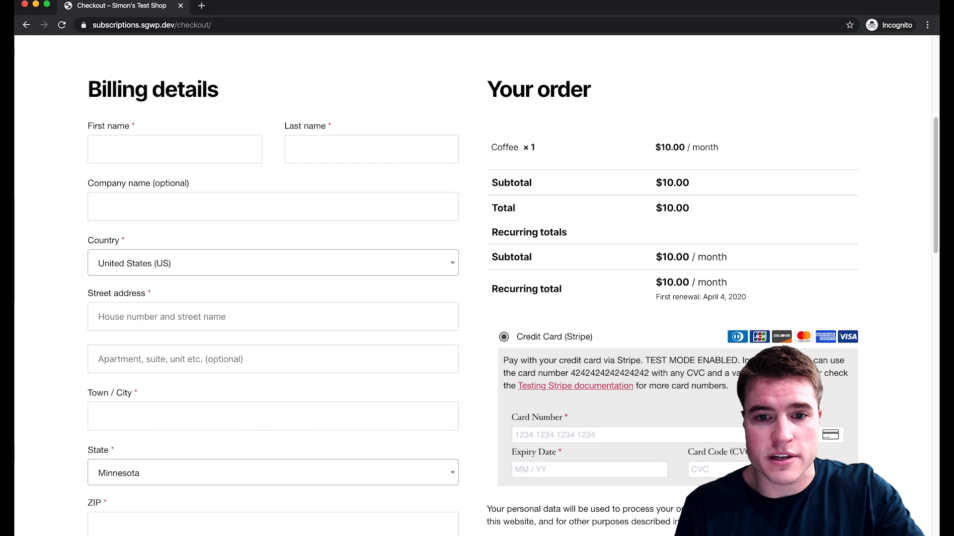
Enter the customer's first name and street address in the billing form.
click(138, 149)
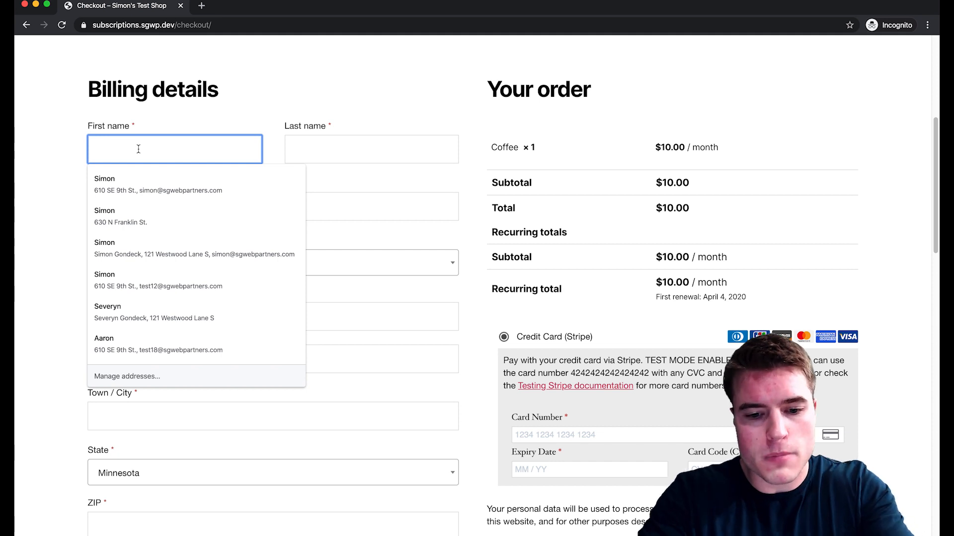
text(hallie)
key(Tab)
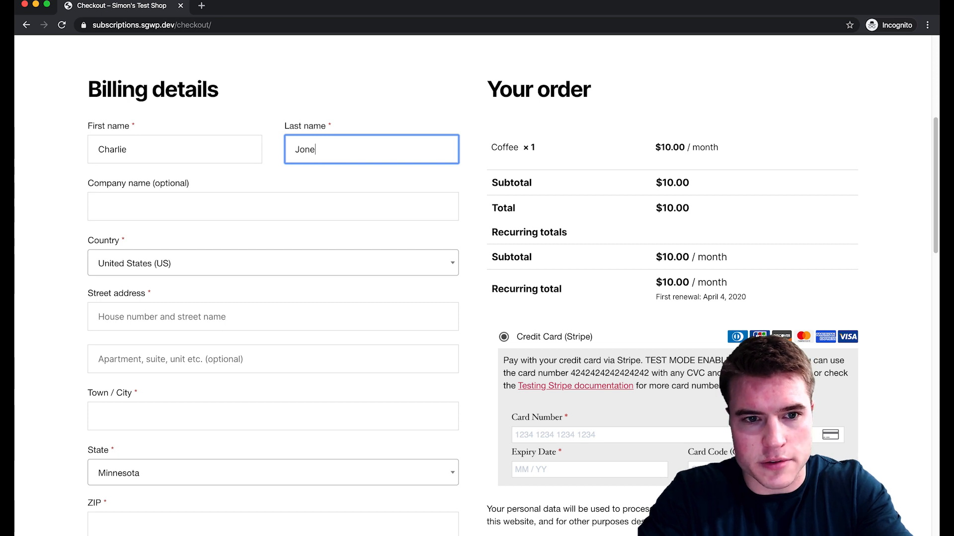
key(Tab)
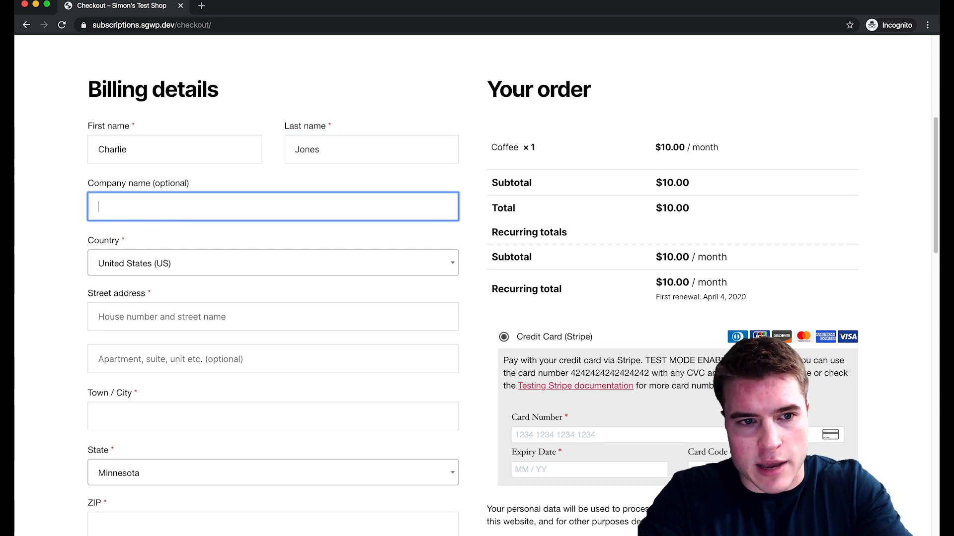
key(Tab)
key(Tab)
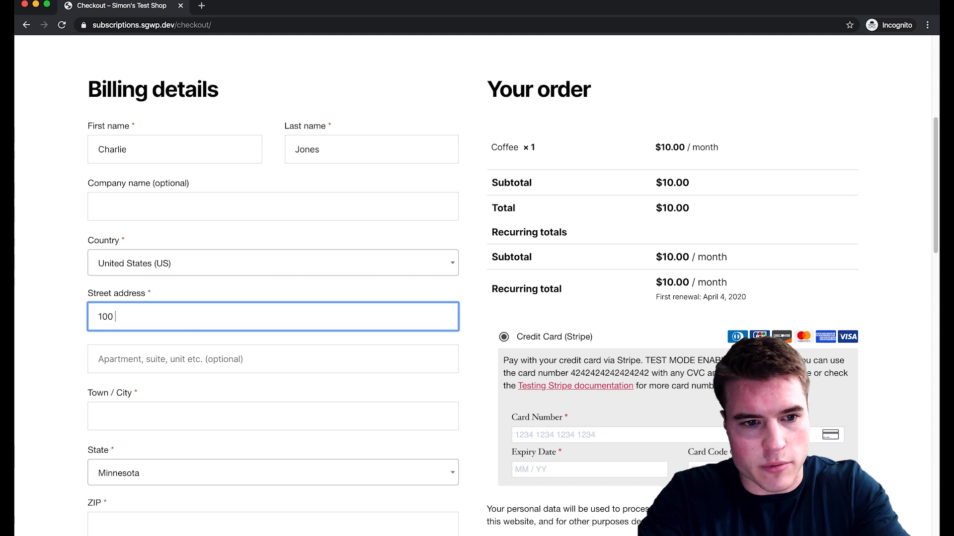
key(Tab)
key(Tab)
text(cj)
key(BackSpace)
key(BackSpace)
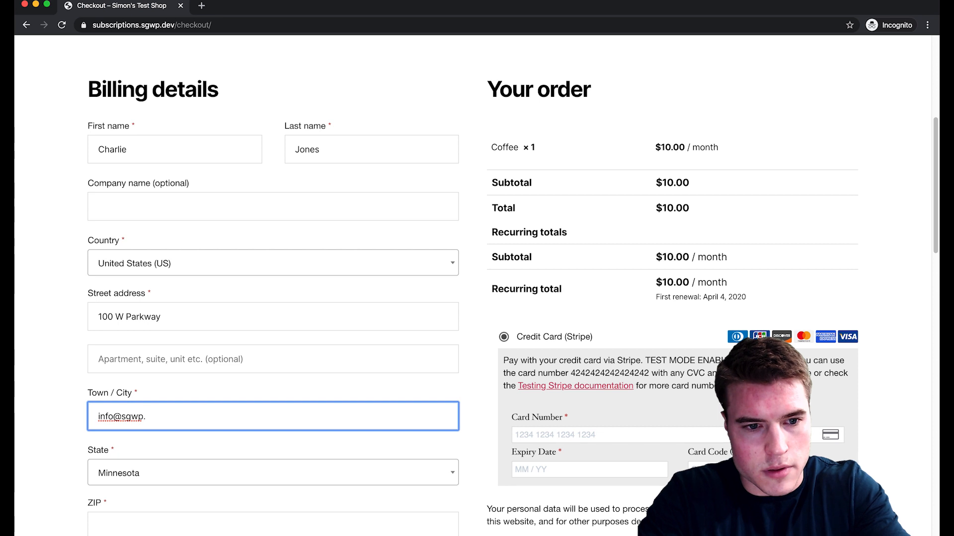
Fill in the billing ZIP code and phone number.
scroll(190, 414, down, 3)
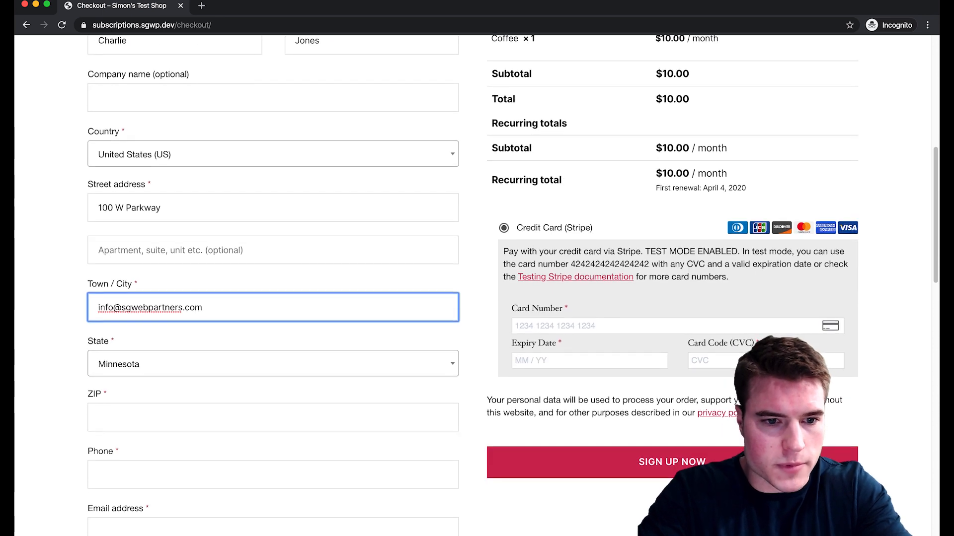
click(171, 416)
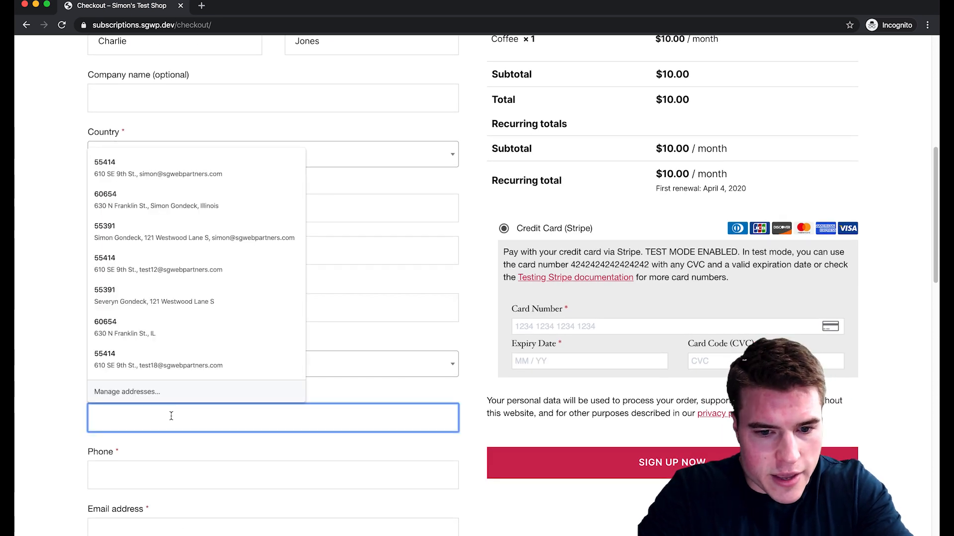
text(55416)
scroll(179, 470, down, 1)
click(178, 471)
text(6)
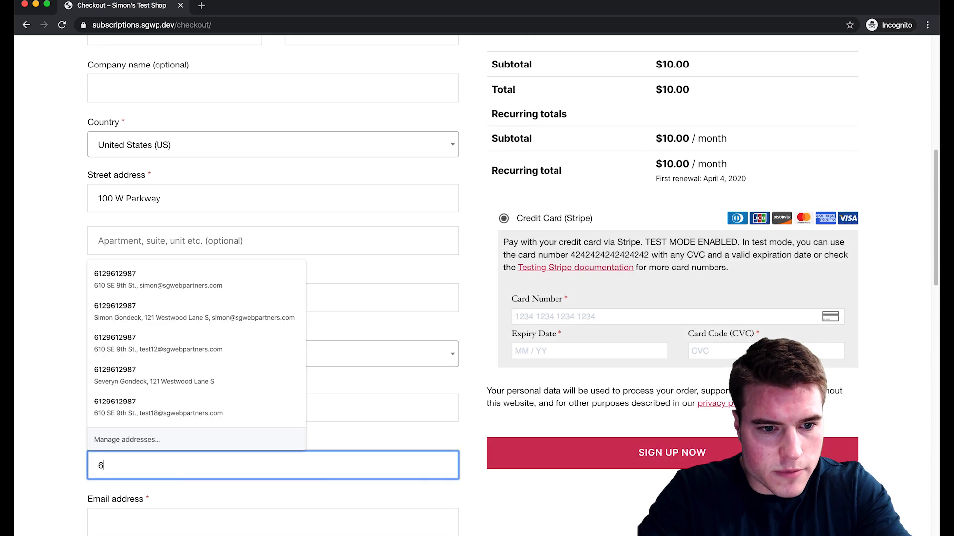
text(129999999)
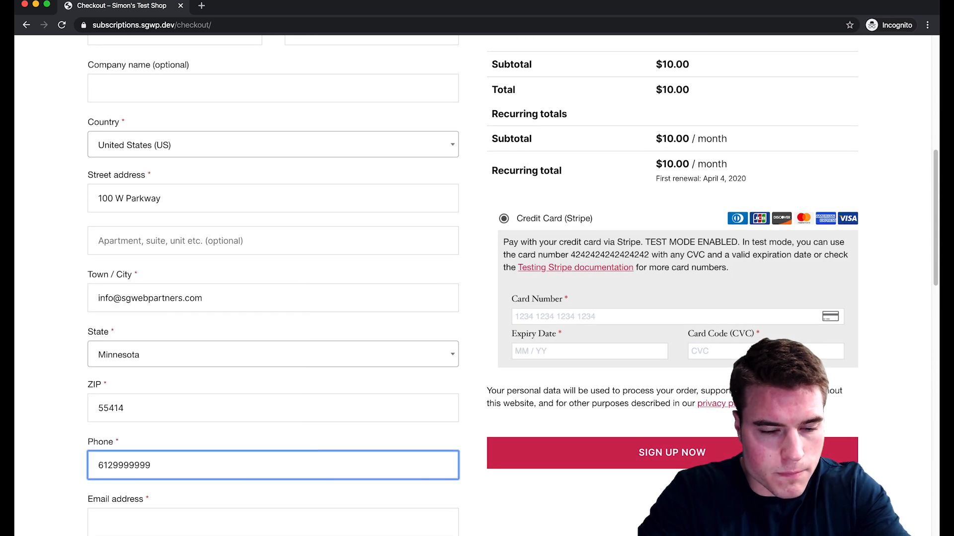
key(Tab)
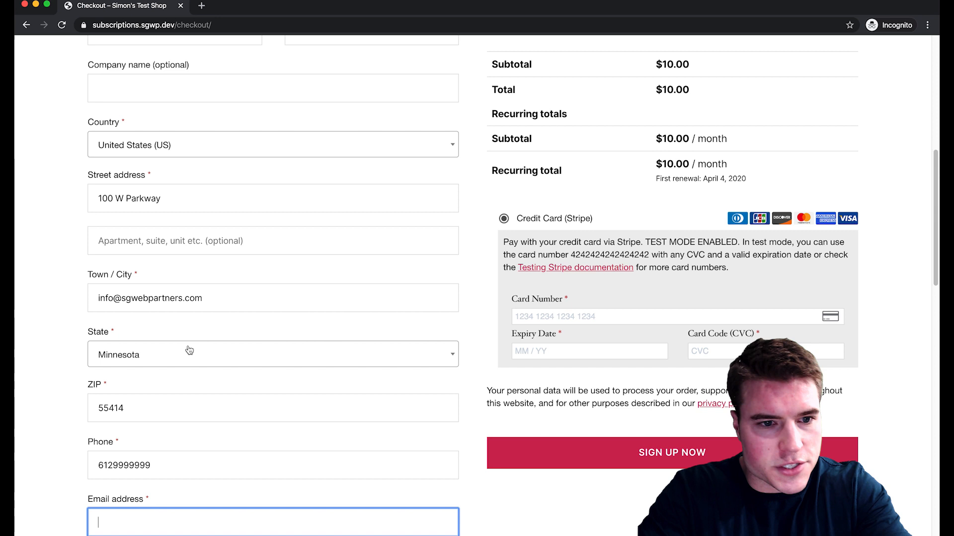
Move the e-mail address into the Email field and set the town to Minneapolis.
triple_click(215, 302)
scroll(199, 342, down, 1)
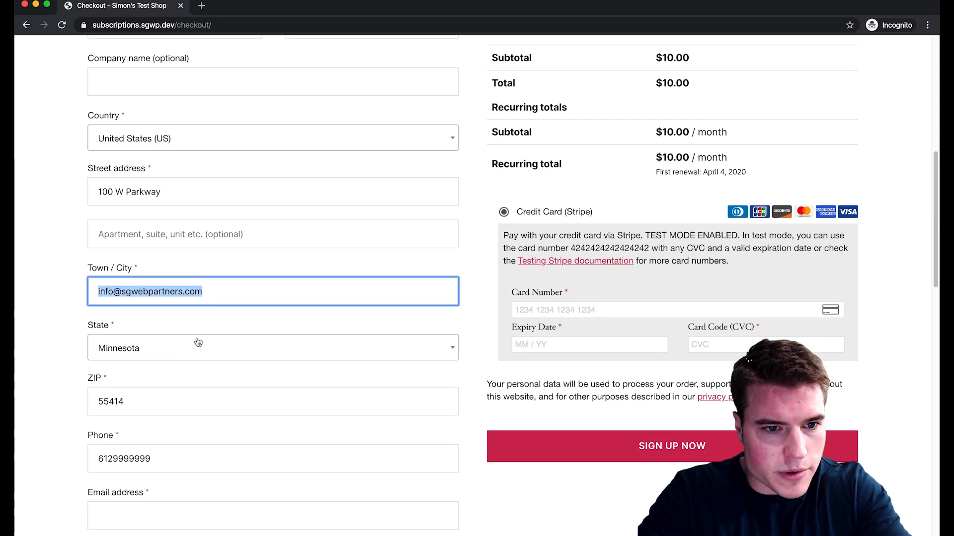
click(140, 508)
key(super+v)
click(197, 237)
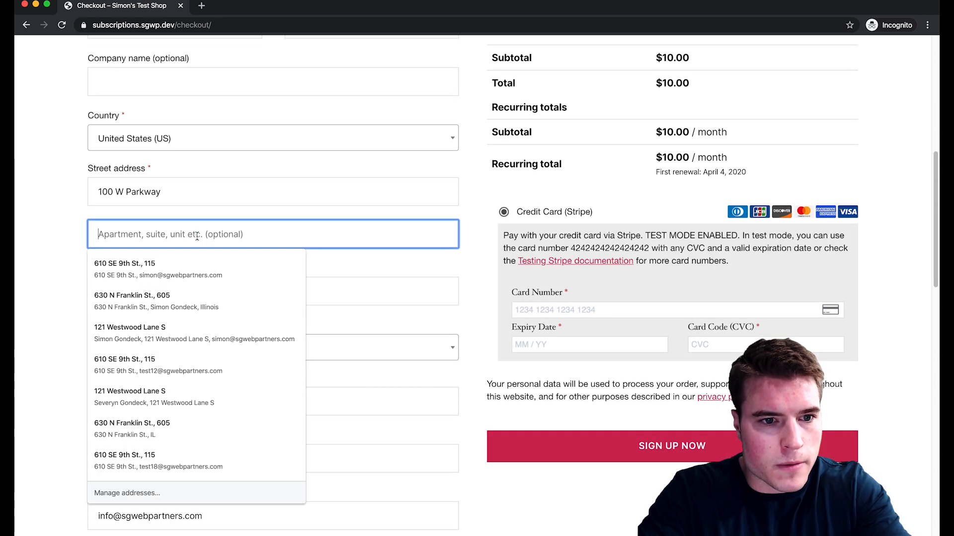
key(Tab)
text(Minn)
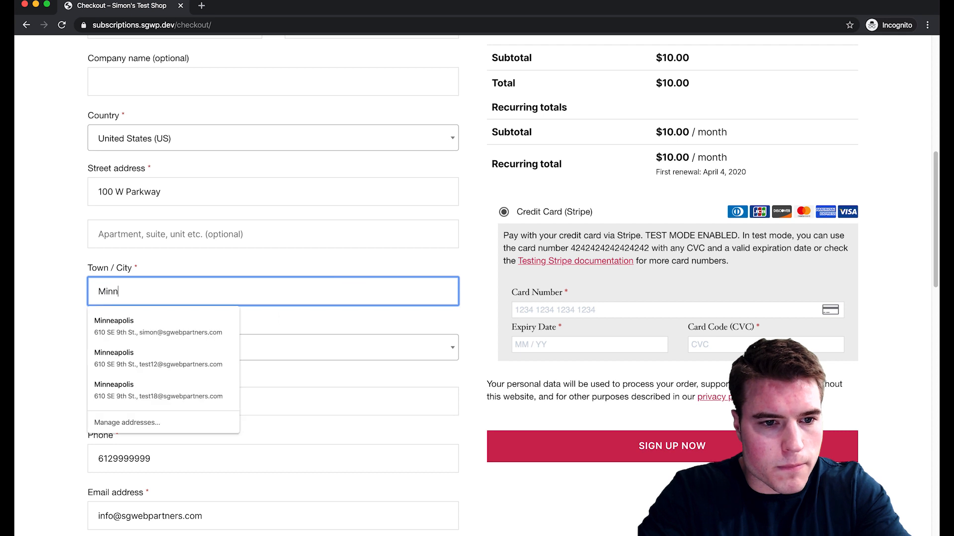
text(eapolis)
click(486, 297)
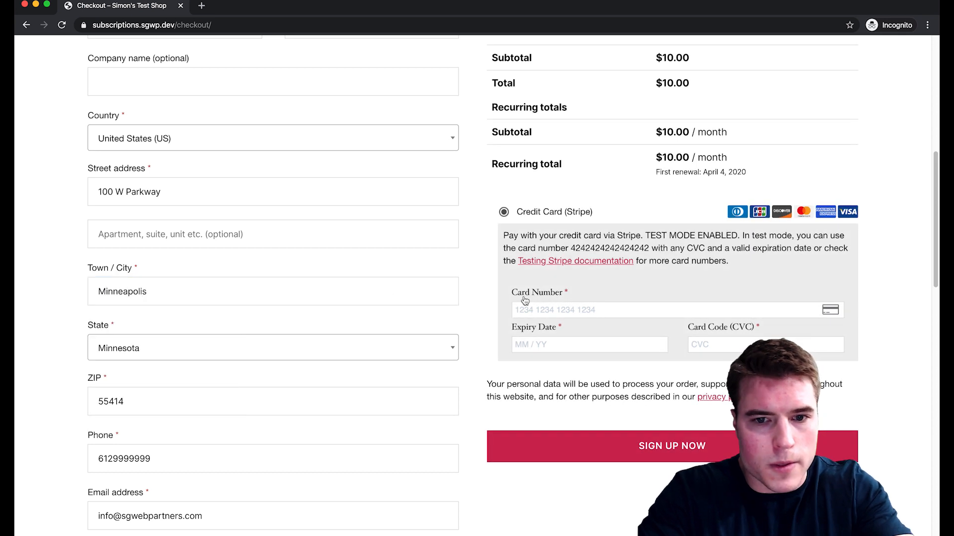
click(580, 313)
text(424242424)
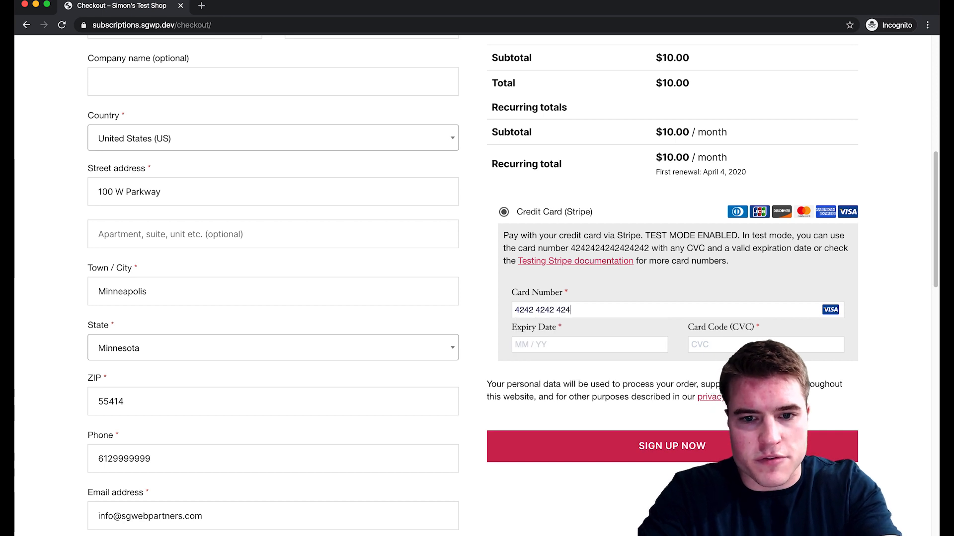
text(24242420)
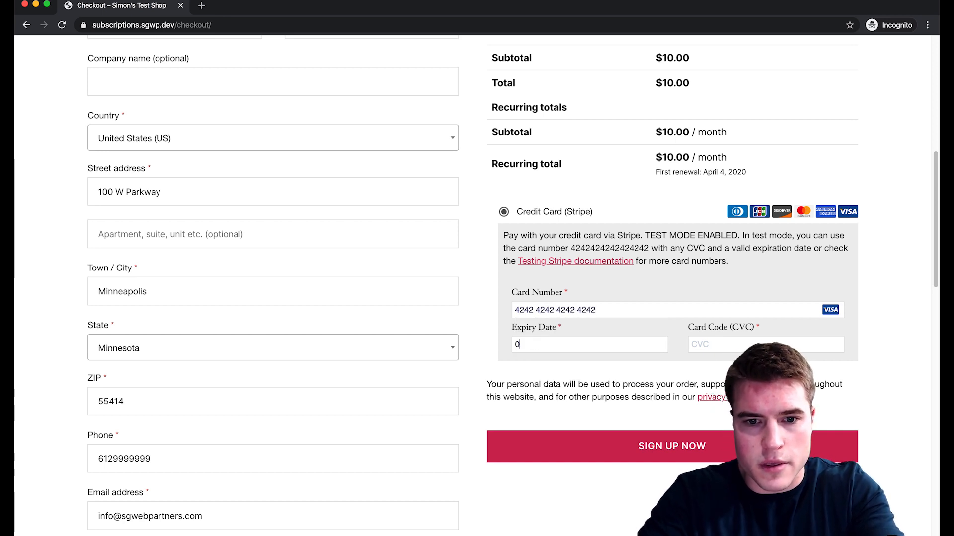
text(922)
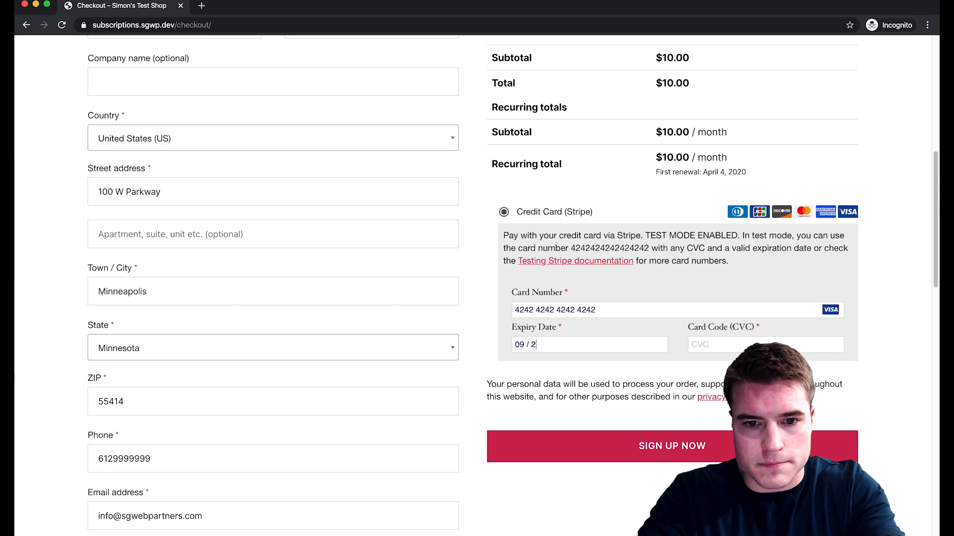
text(100)
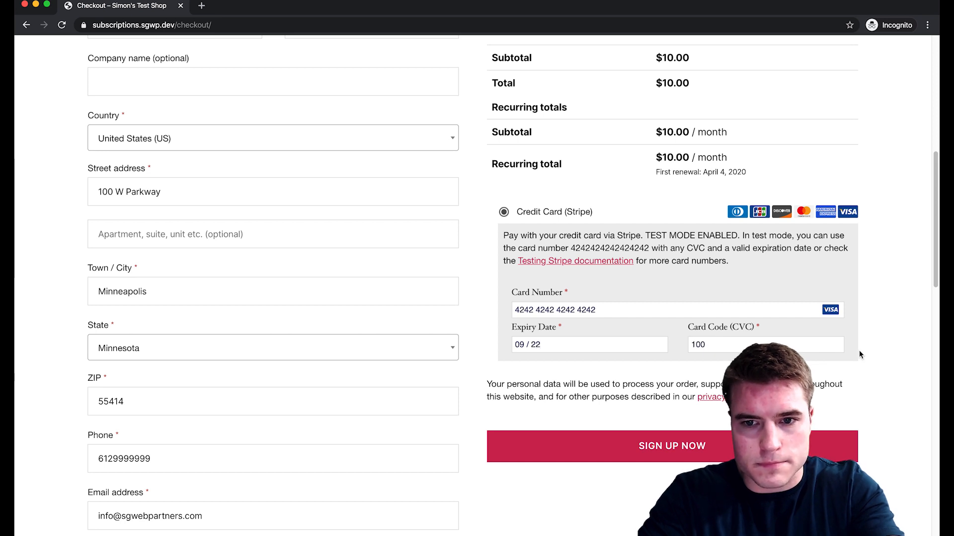
scroll(928, 331, down, 1)
scroll(927, 331, down, 1)
click(810, 391)
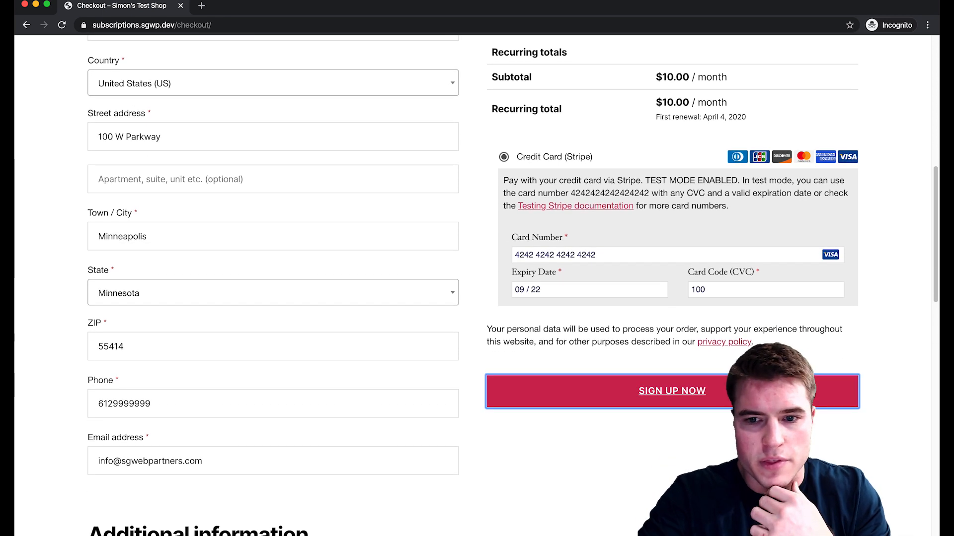
Review the Order received page: order 78 for $10.00 and subscription #79 Active, next payment April 4, 2020.
scroll(810, 391, up, 8)
scroll(810, 393, up, 2)
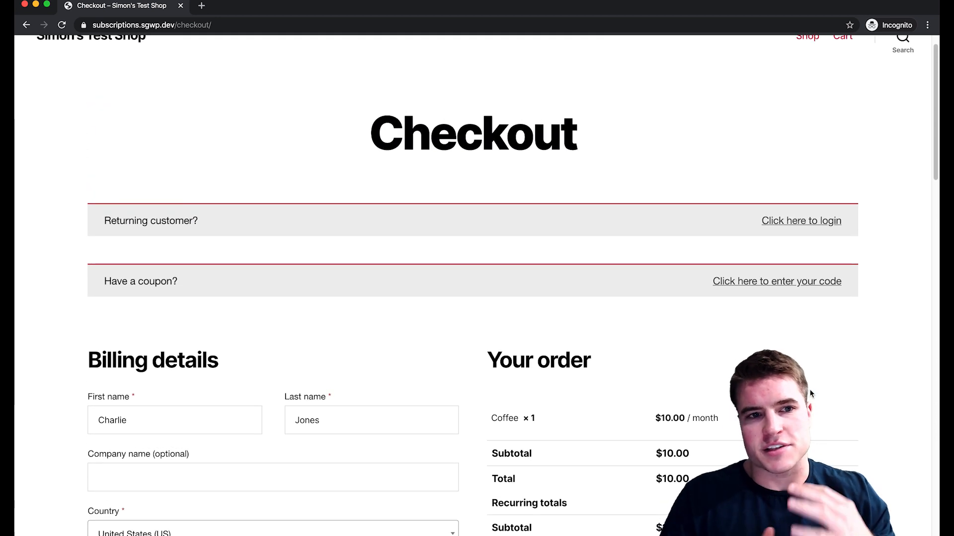
scroll(810, 394, down, 5)
scroll(811, 393, down, 4)
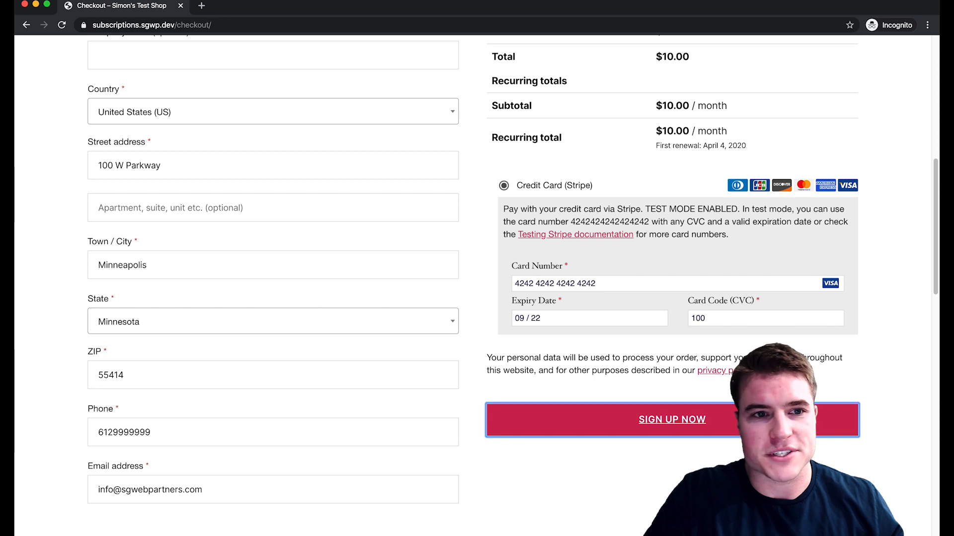
scroll(477, 286, down, 3)
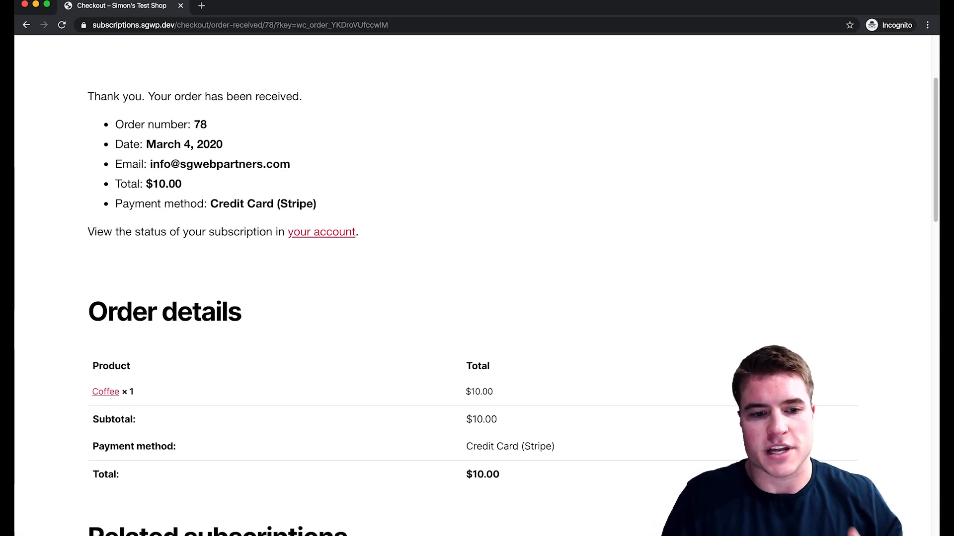
scroll(477, 287, down, 6)
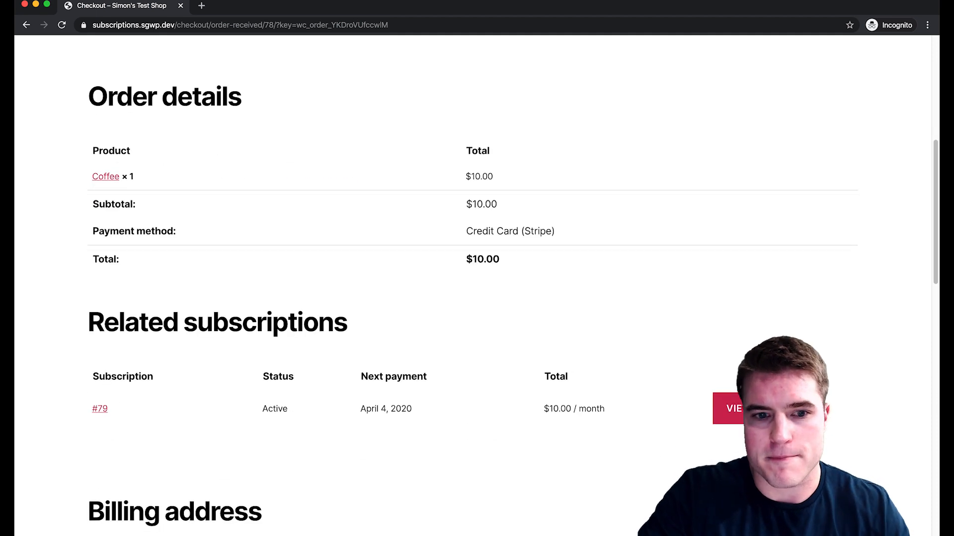
scroll(477, 286, up, 9)
scroll(477, 287, down, 3)
scroll(476, 287, up, 3)
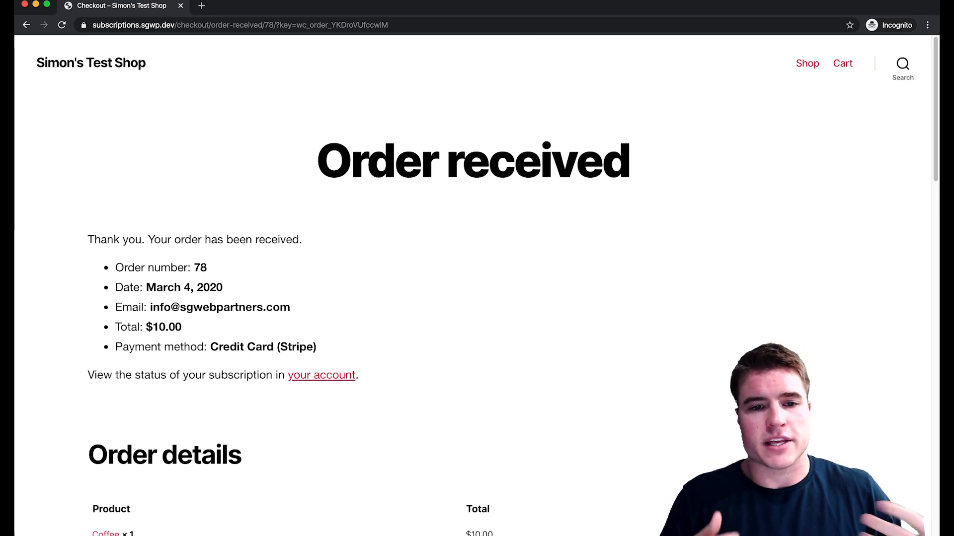
scroll(477, 286, down, 6)
scroll(477, 286, up, 4)
scroll(477, 287, down, 5)
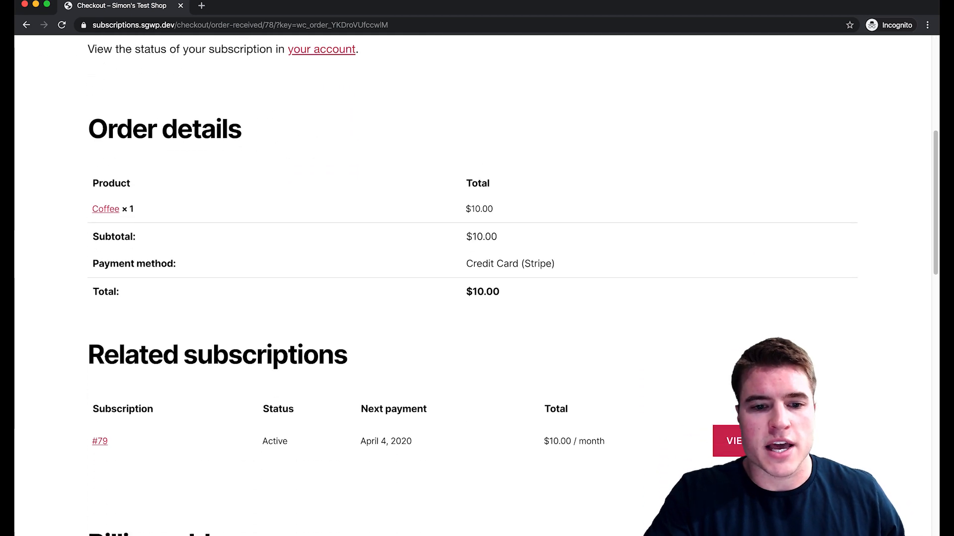
scroll(477, 286, down, 2)
View subscription #79 in the customer's account, checking payment methods and orders along the way.
click(728, 361)
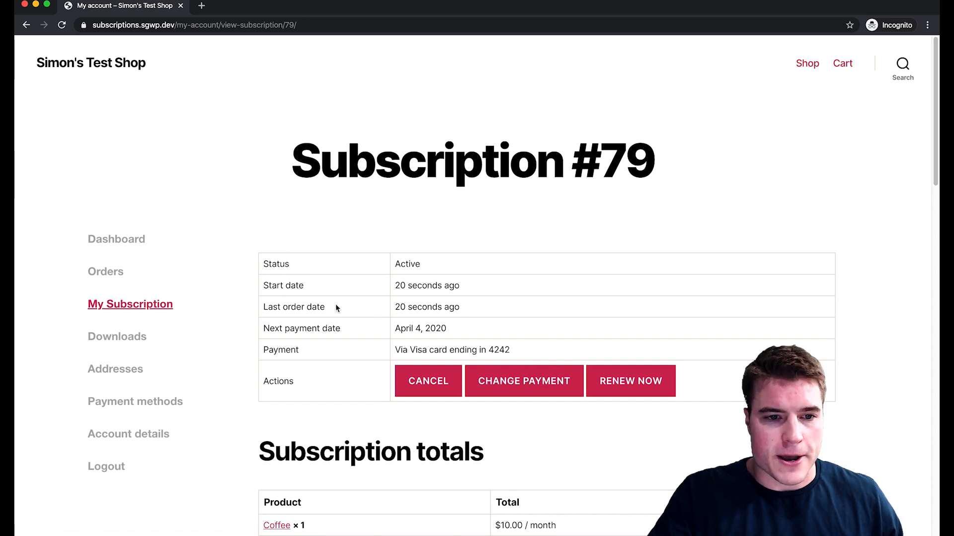
click(177, 402)
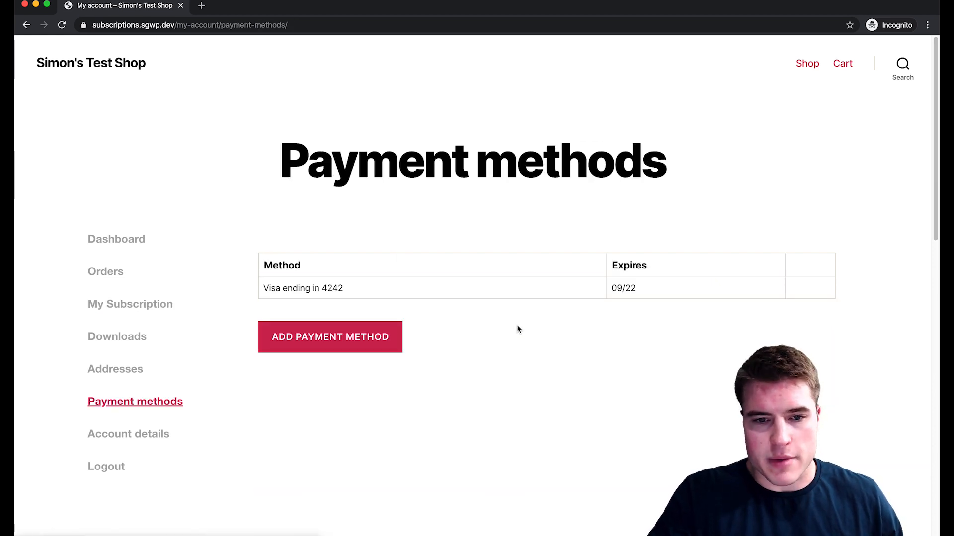
click(135, 304)
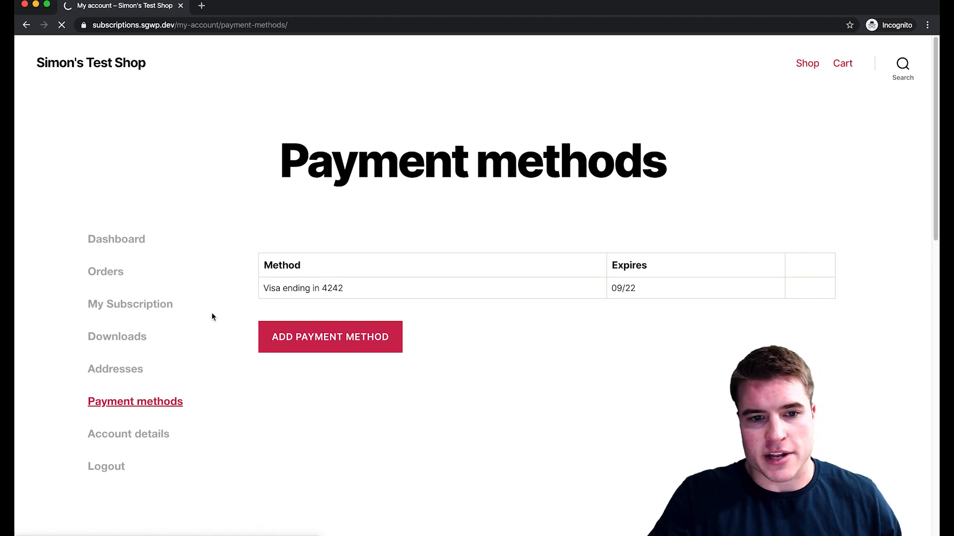
click(111, 269)
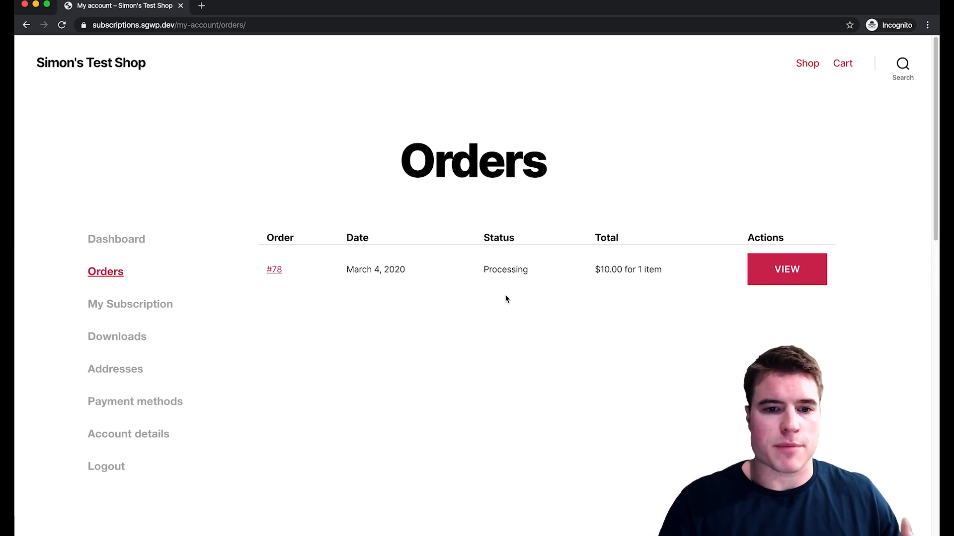
click(127, 309)
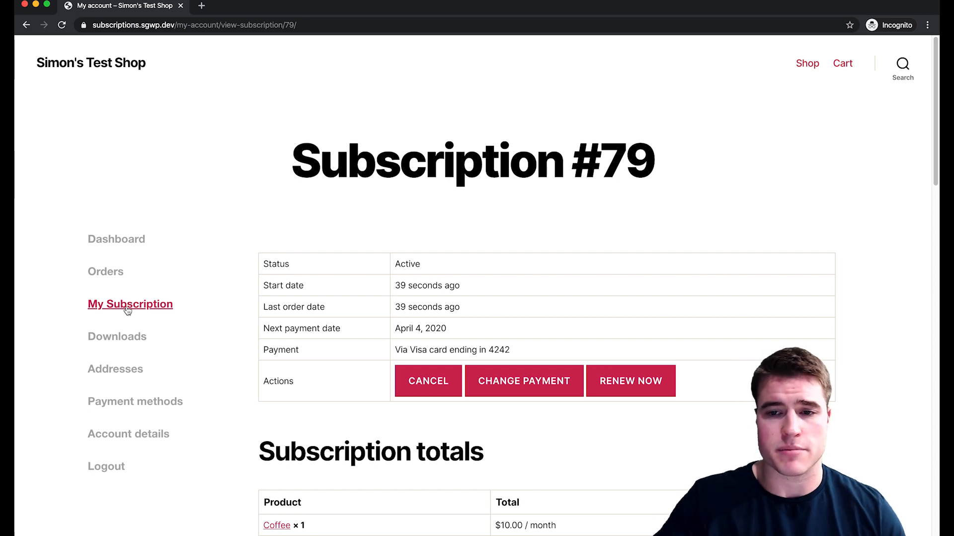
drag(287, 11, 285, 165)
In the admin window, go via Dashboard and WooCommerce Orders to Subscriptions, showing #79 Active at $10.00/month.
click(293, 78)
mouse_move(75, 44)
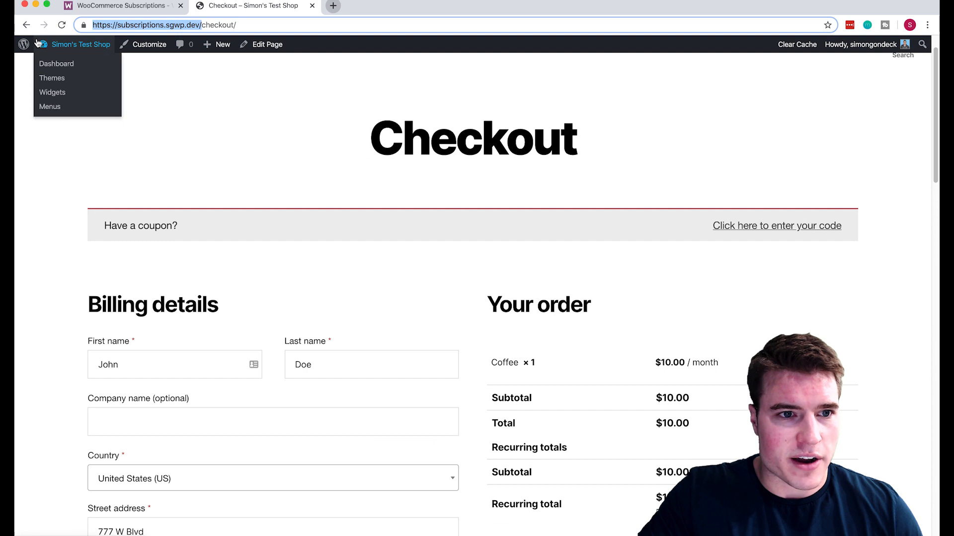
click(56, 64)
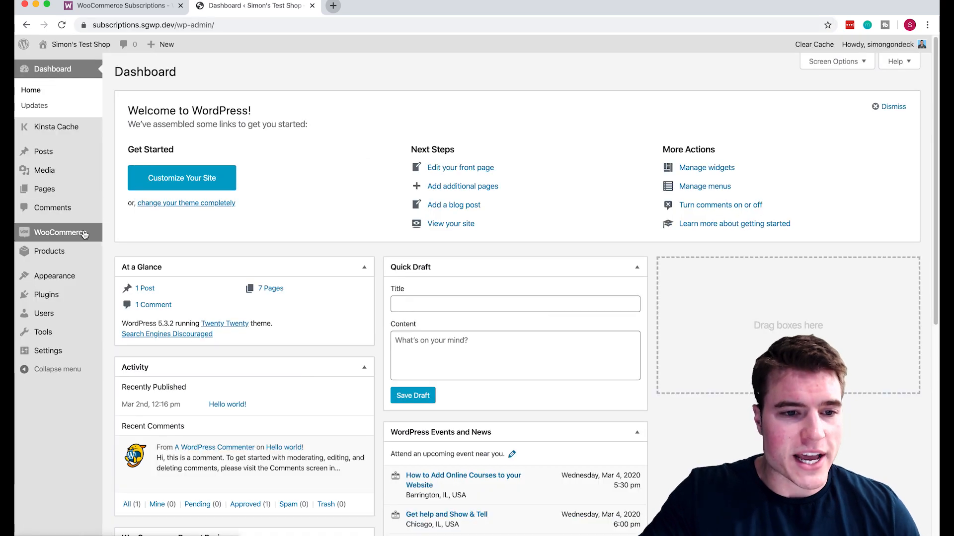
mouse_move(55, 230)
click(114, 234)
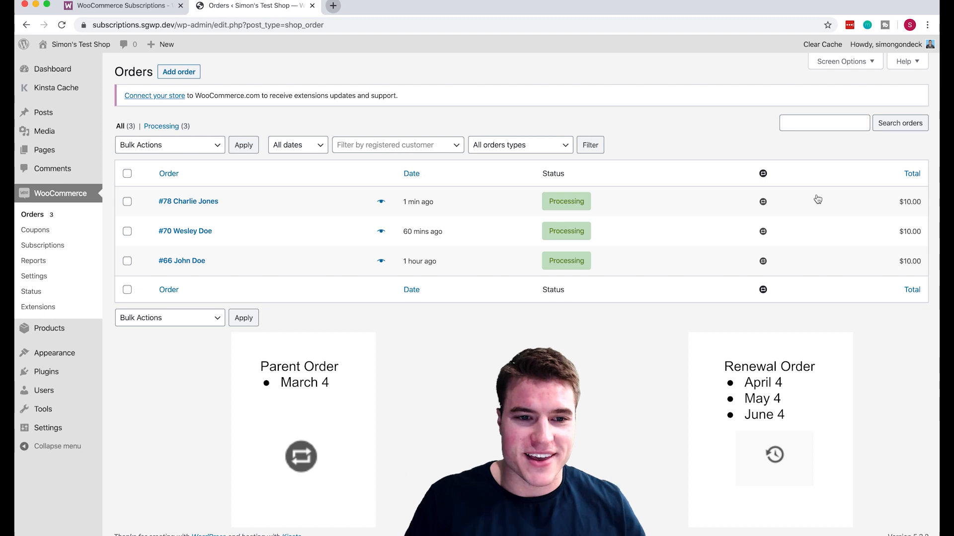
click(43, 245)
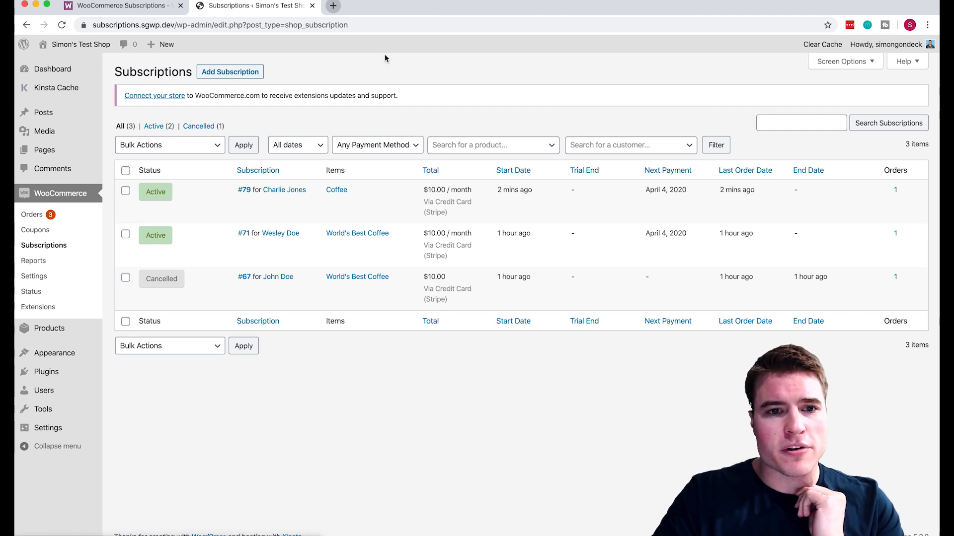
mouse_move(79, 335)
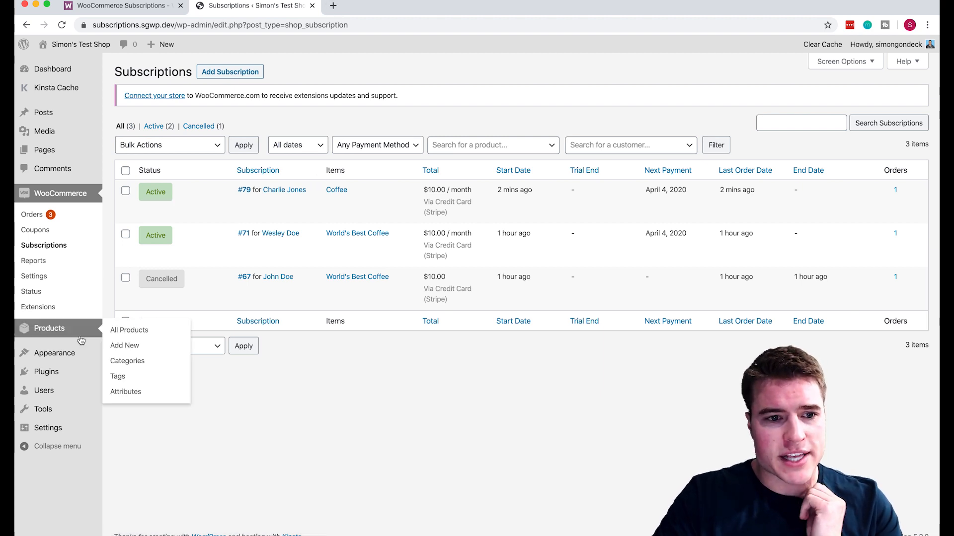
Start a new product titled 'Coffee - Dark Roast'.
click(128, 347)
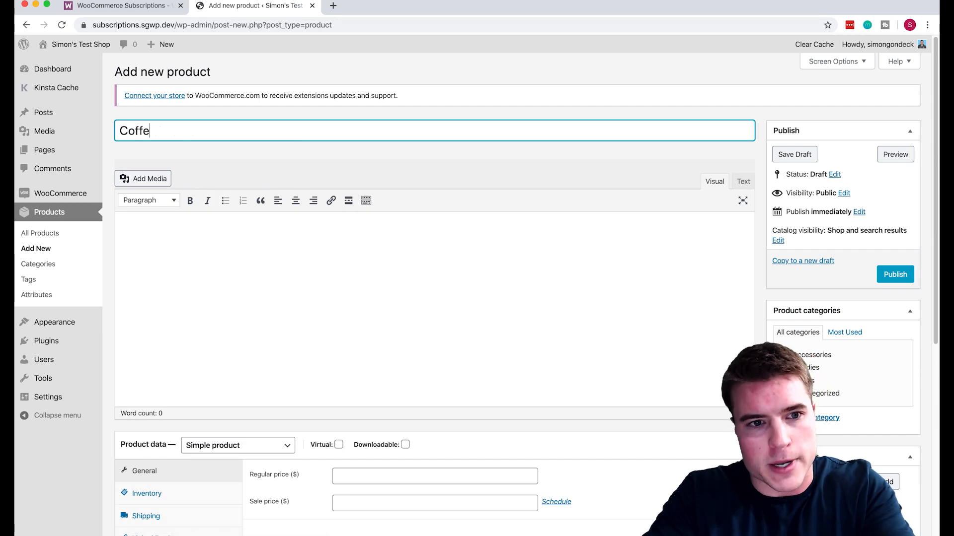
text(t)
click(276, 232)
scroll(323, 348, down, 3)
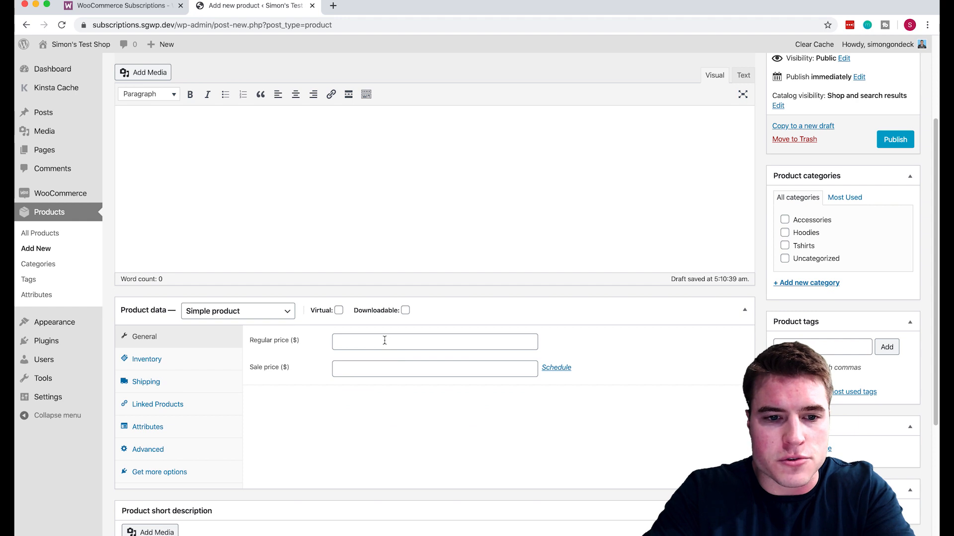
Save a custom Weight attribute with values 1 pound|5 pounds and set the type to Variable subscription.
click(199, 435)
click(369, 339)
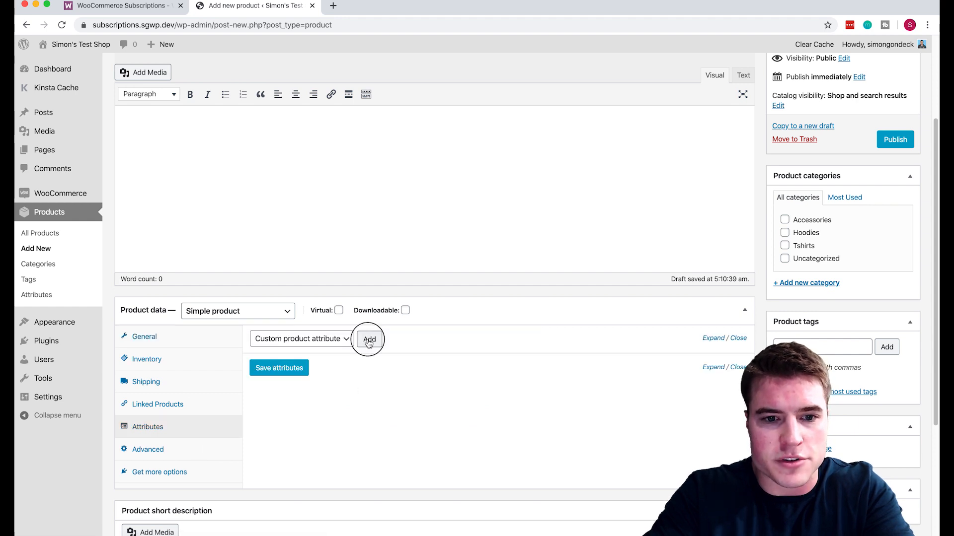
click(314, 402)
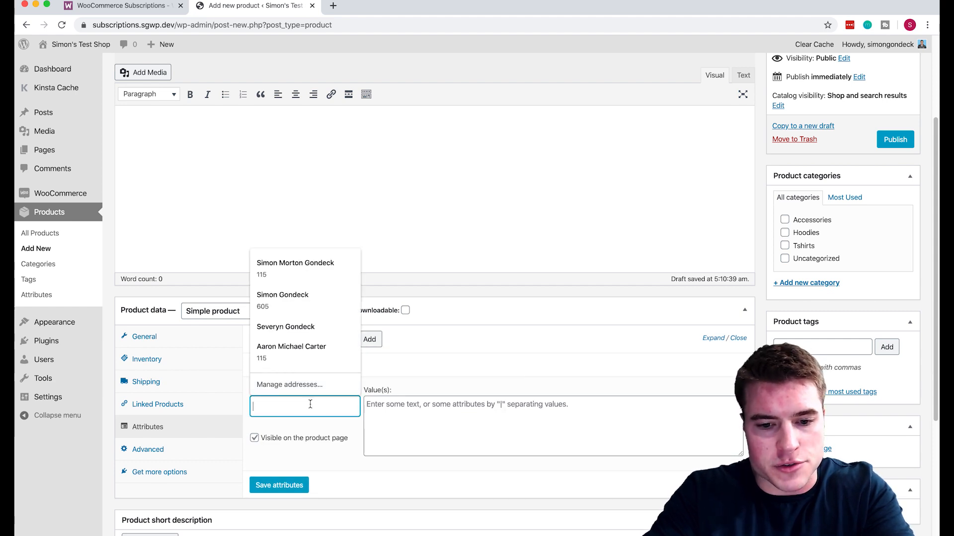
text(Billing)
key(Tab)
text(M)
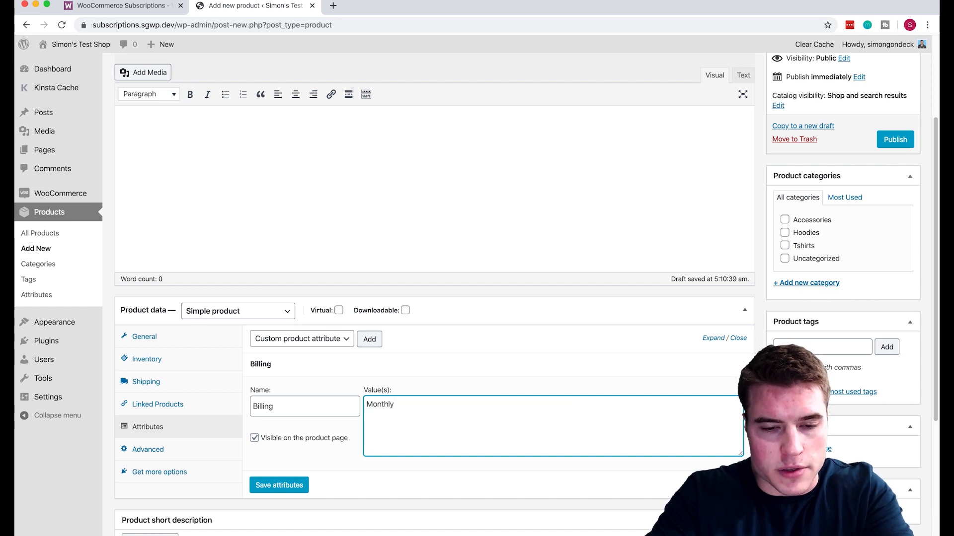
key(BackSpace)
key(BackSpace)
key(BackSpace)
key(BackSpace)
key(BackSpace)
key(BackSpace)
key(BackSpace)
double_click(274, 406)
key(BackSpace)
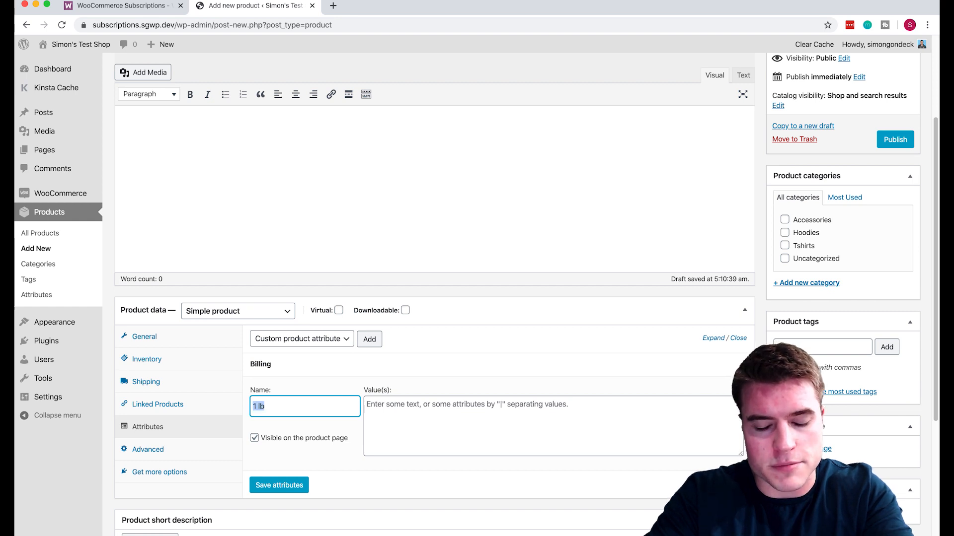
key(Tab)
text(1)
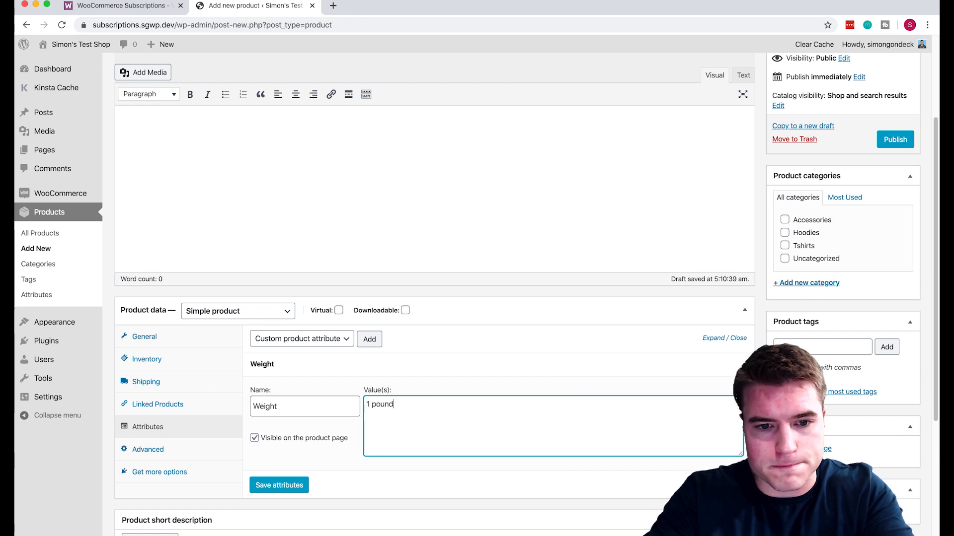
text( pound|5 pounds)
click(286, 486)
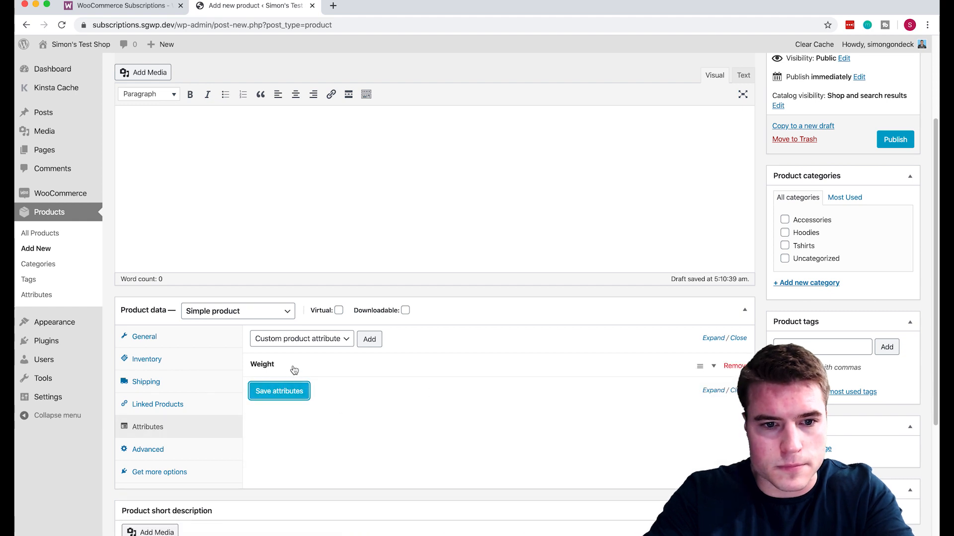
click(221, 311)
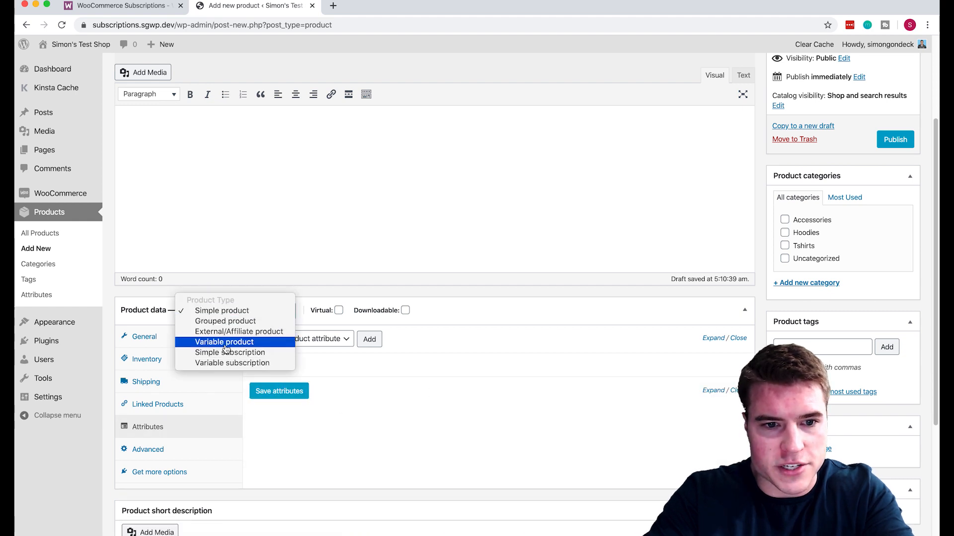
click(227, 363)
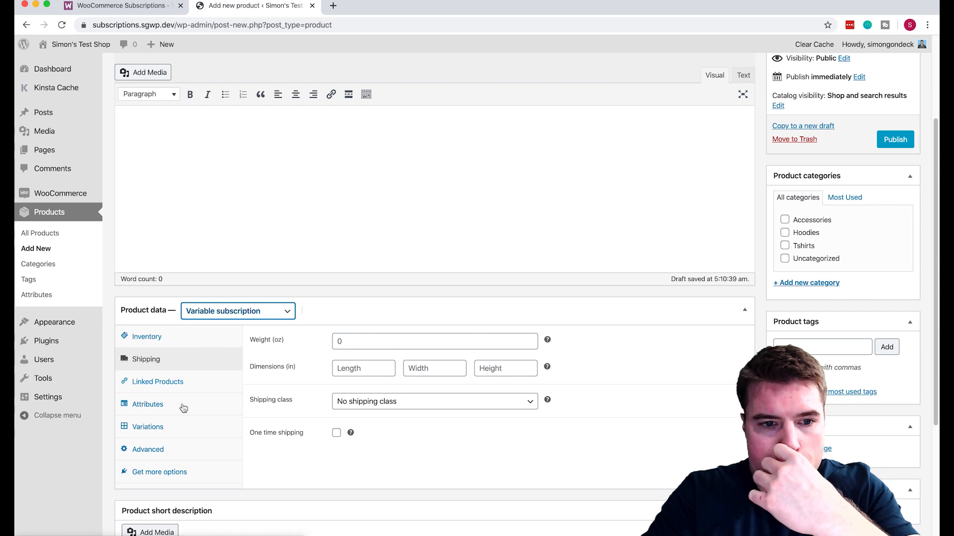
Mark the Weight attribute as used for variations and save it.
click(174, 426)
click(164, 402)
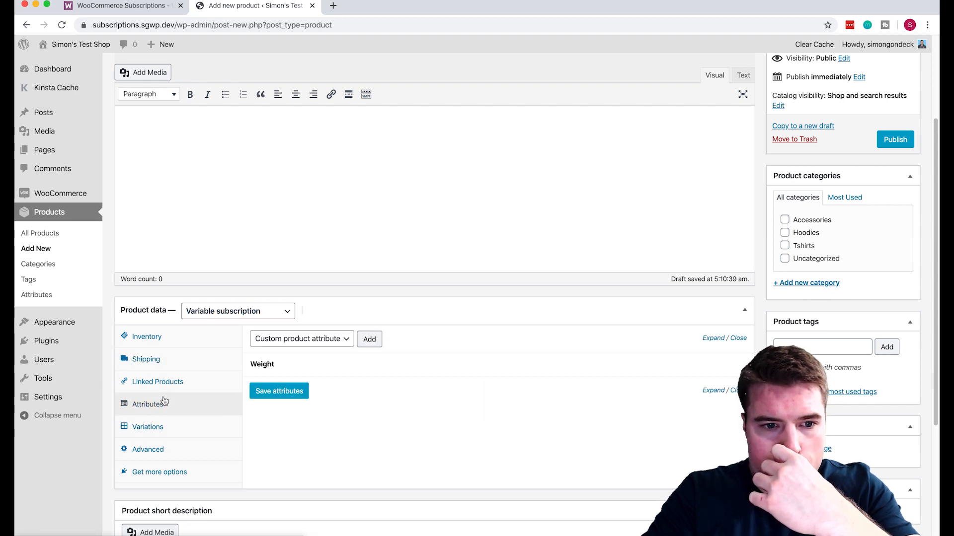
click(419, 366)
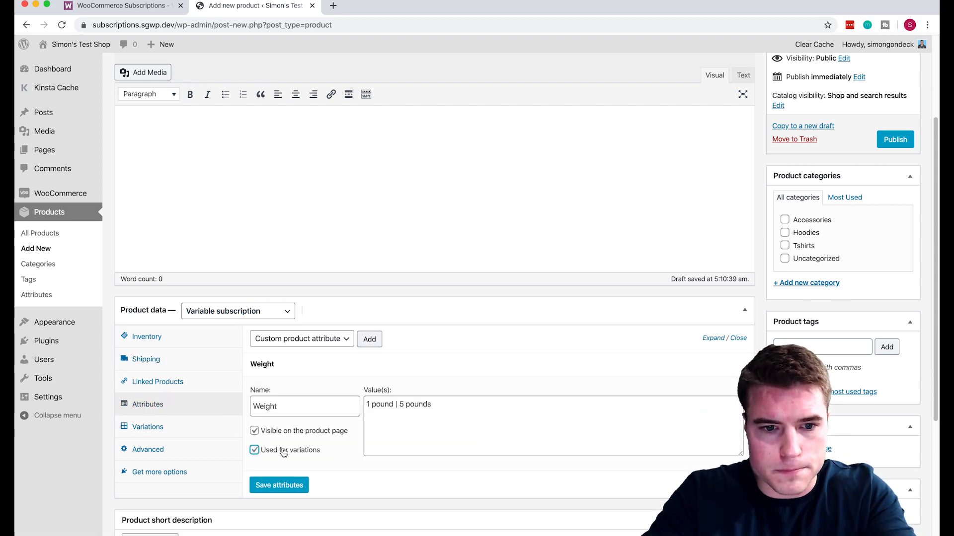
click(279, 485)
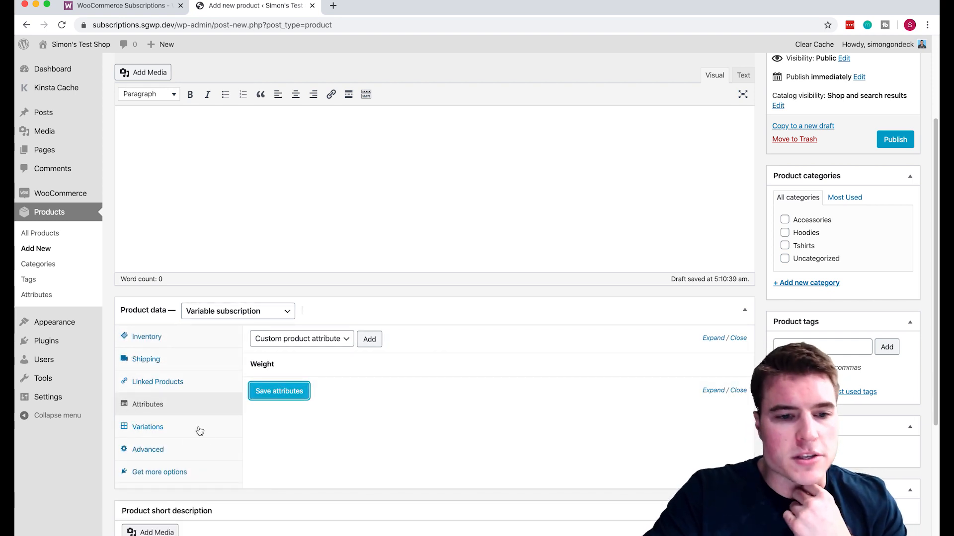
Create variations from all attributes for the 1 pound and 5 pounds options.
click(200, 428)
click(298, 339)
click(447, 349)
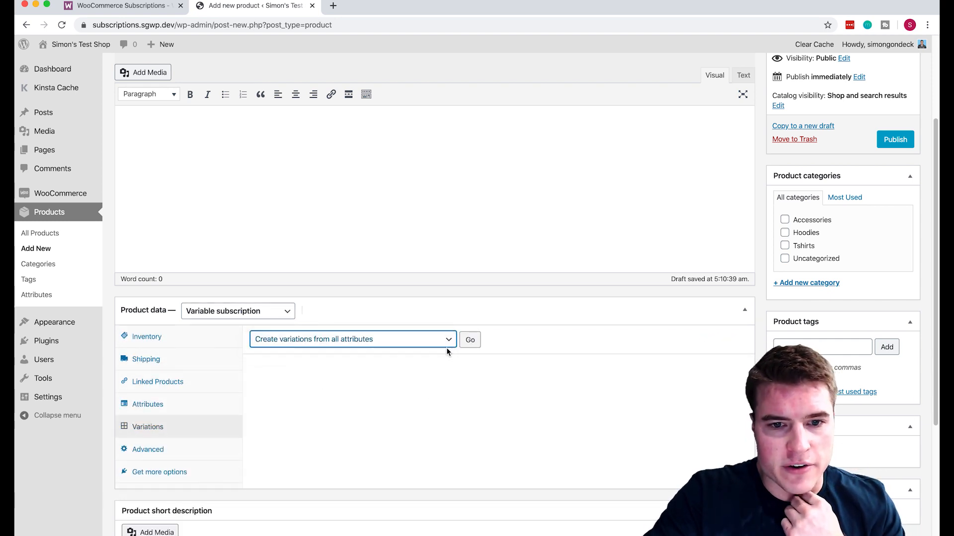
click(480, 342)
key(Return)
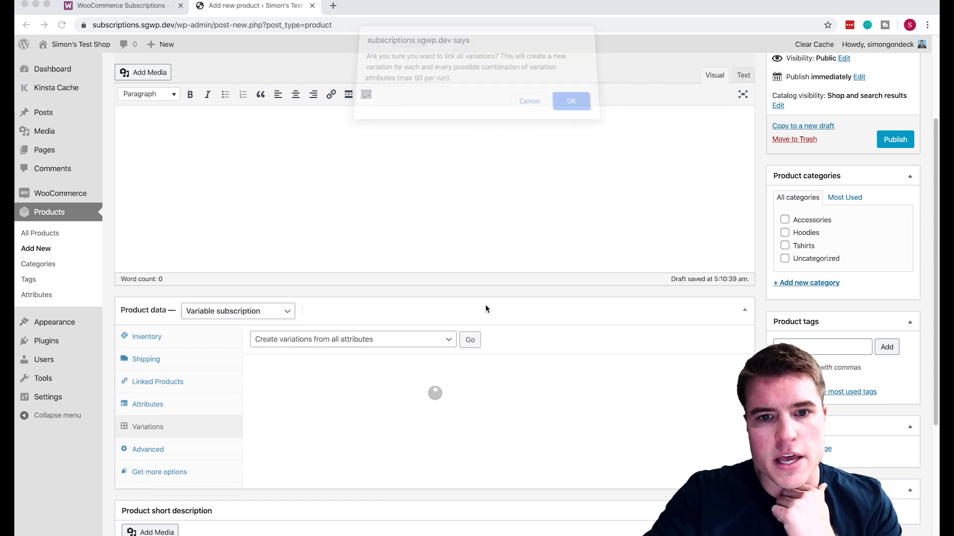
key(Return)
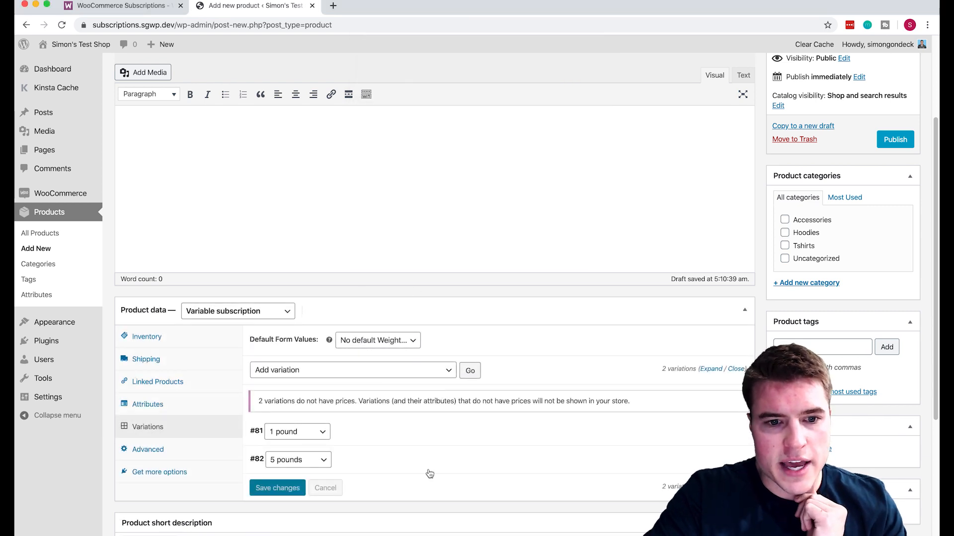
Price the 1 pound variation at 10.00 and 5 pounds at 50.00 per month, then save.
click(435, 439)
scroll(427, 428, down, 6)
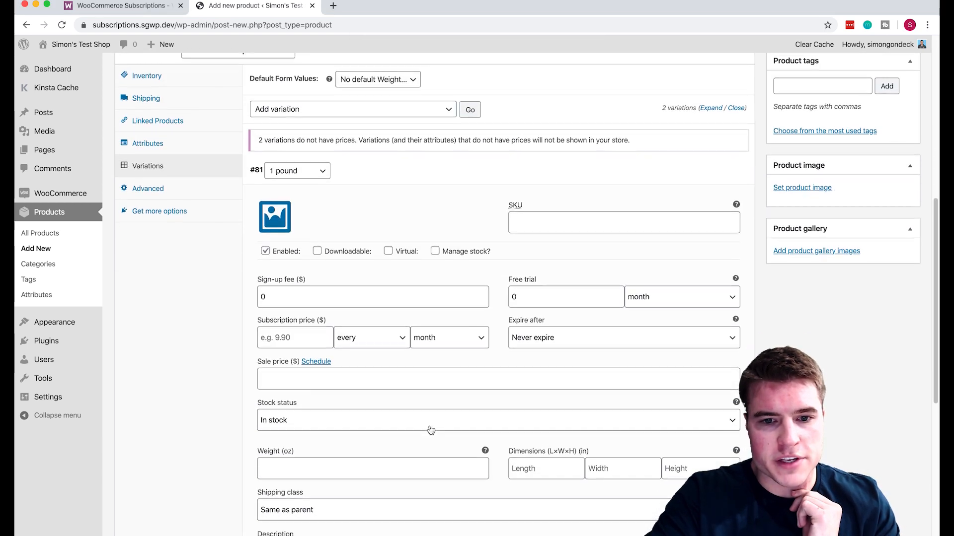
click(298, 325)
text(10.00)
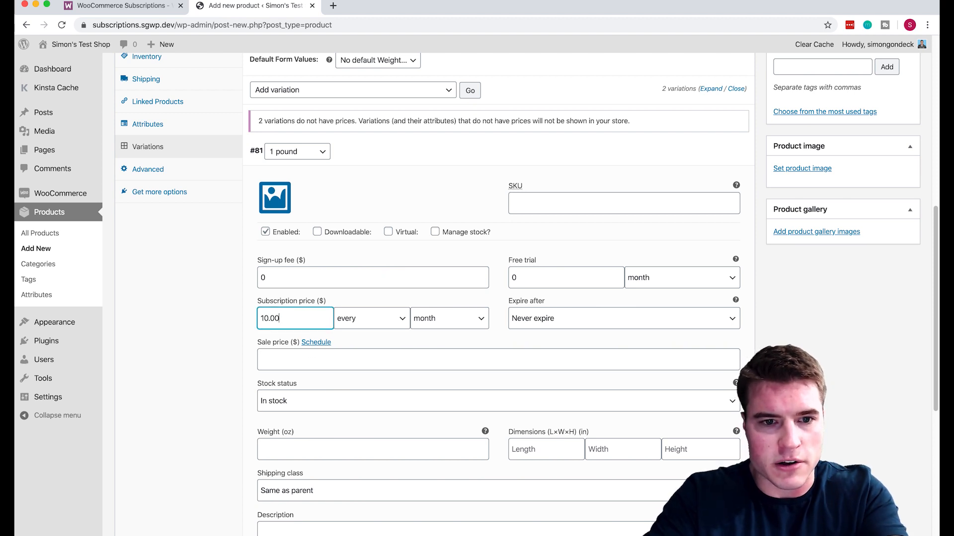
scroll(357, 350, down, 4)
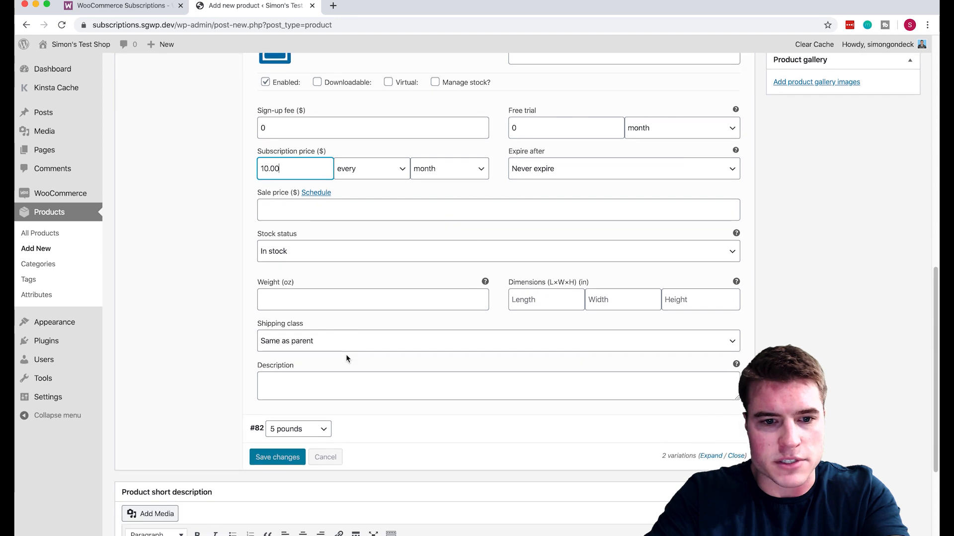
click(376, 394)
scroll(374, 381, down, 4)
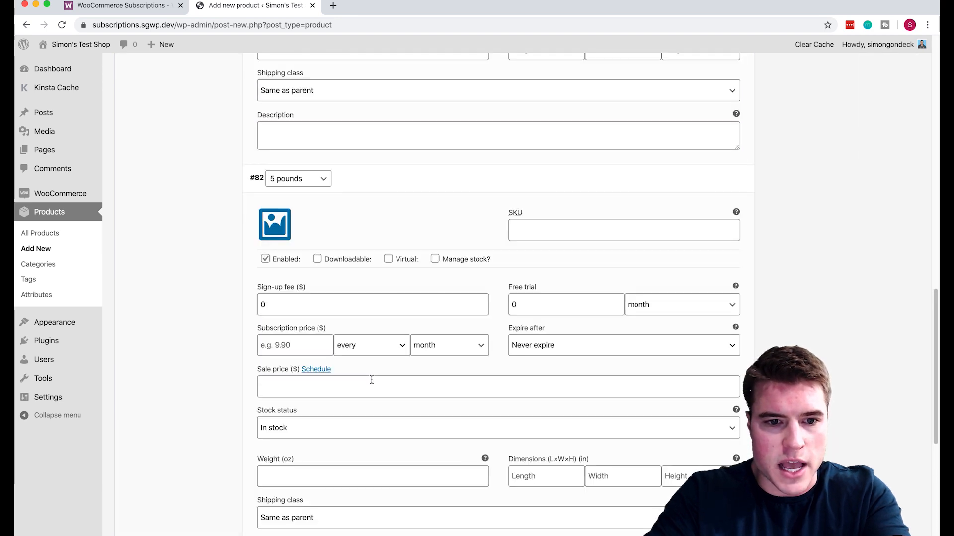
click(325, 354)
text(5)
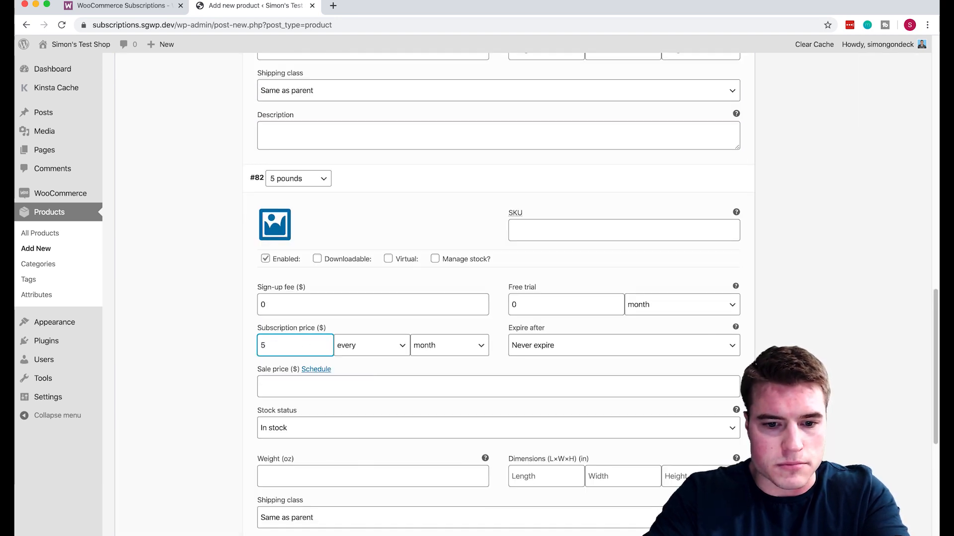
text(0.00)
click(849, 331)
scroll(848, 329, down, 5)
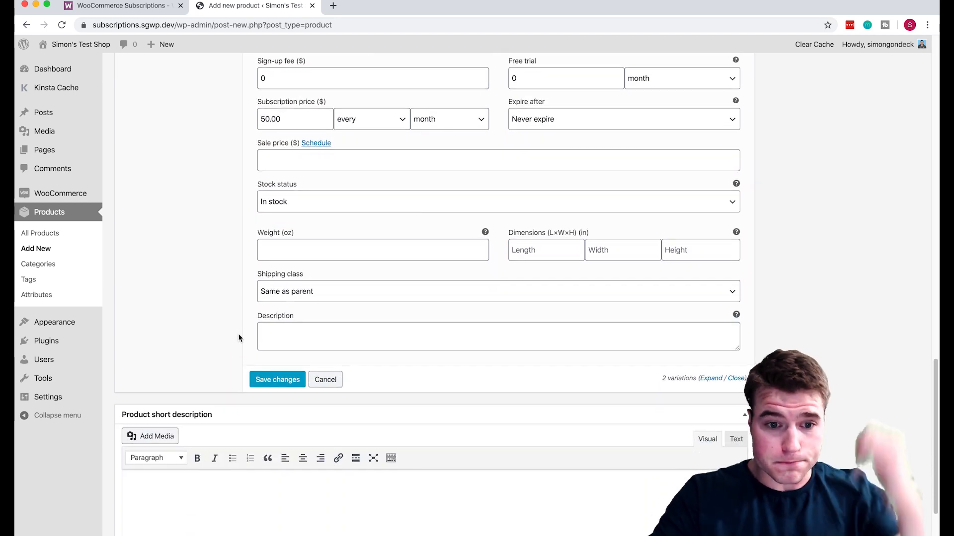
click(277, 380)
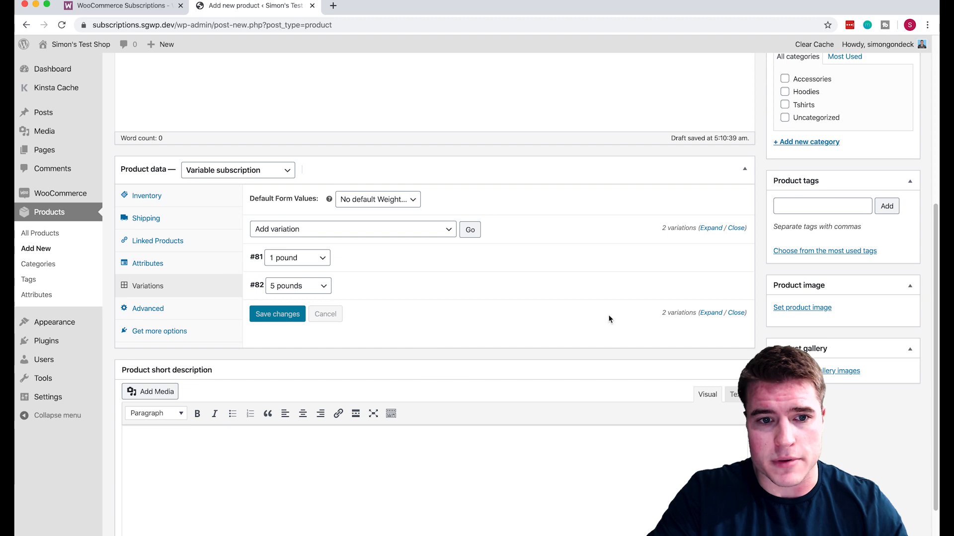
scroll(880, 287, up, 3)
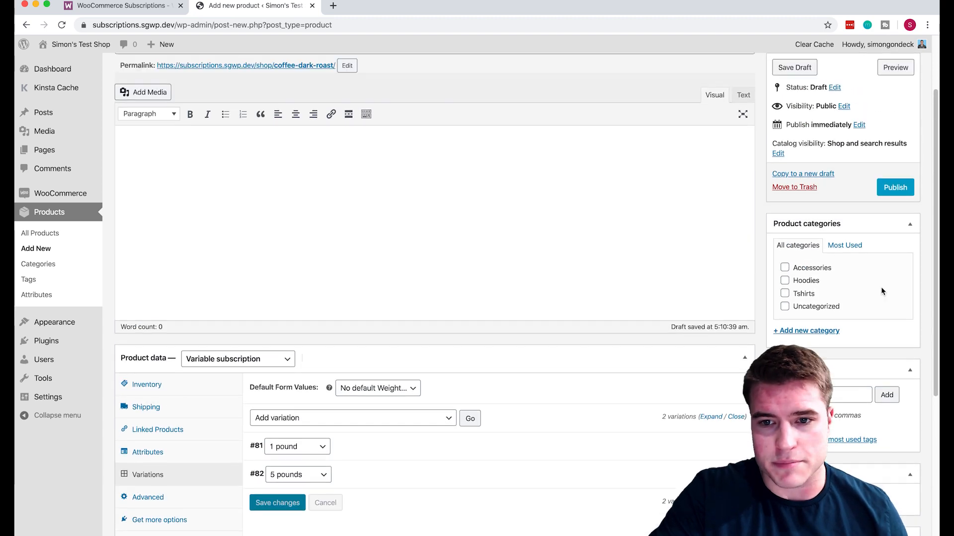
Publish the Coffee – Dark Roast product and view its live shop page.
click(901, 187)
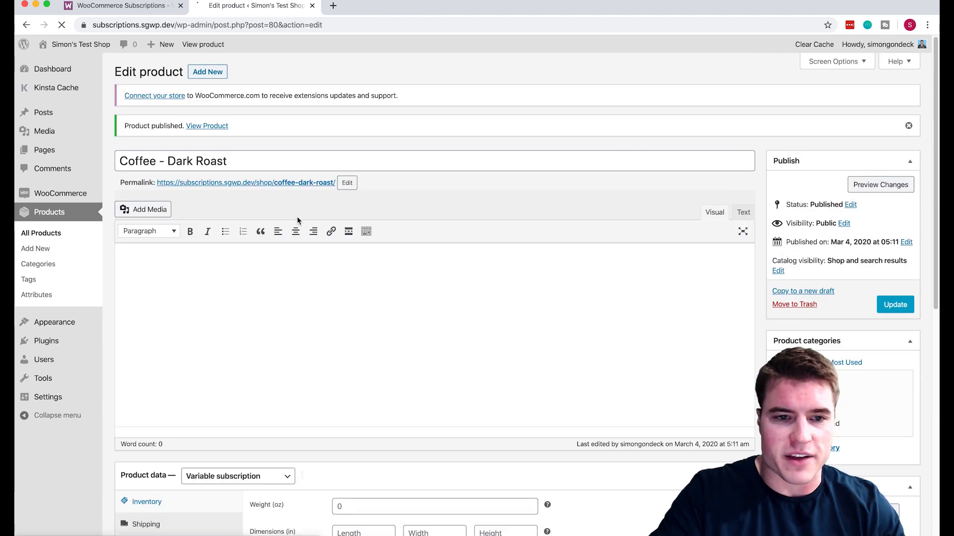
click(293, 183)
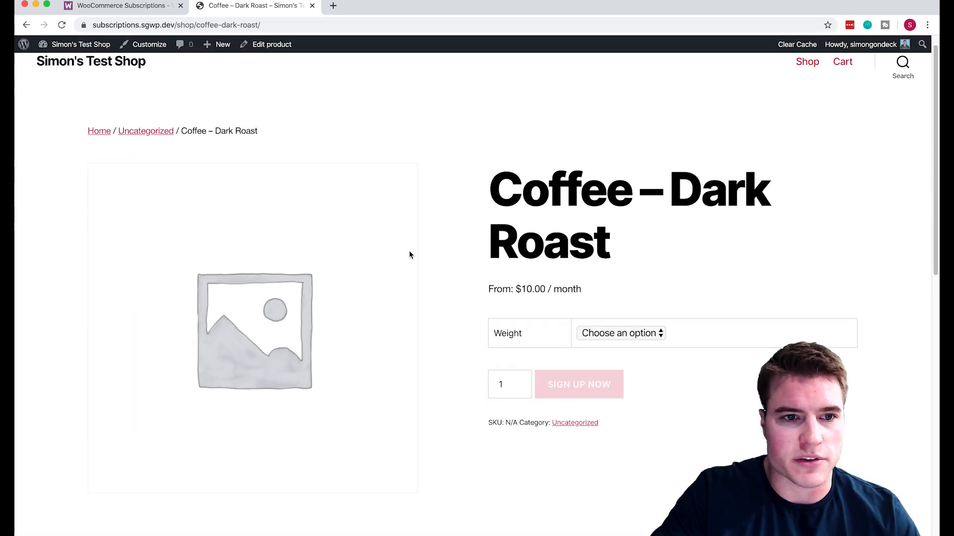
scroll(323, 190, down, 1)
scroll(323, 190, down, 1)
scroll(323, 190, up, 1)
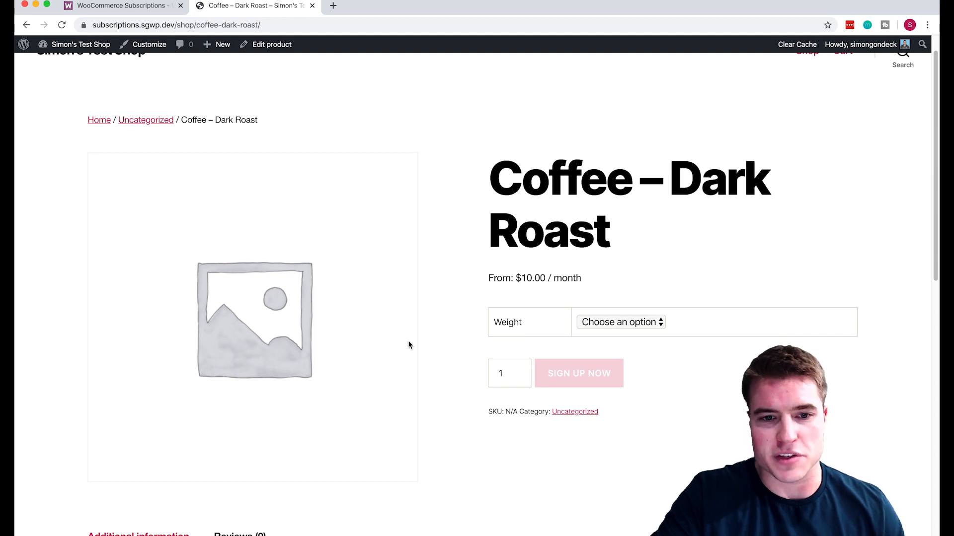
Choose 1 pound, then 5 pounds in the Weight dropdown to show $50.00 / month.
click(630, 324)
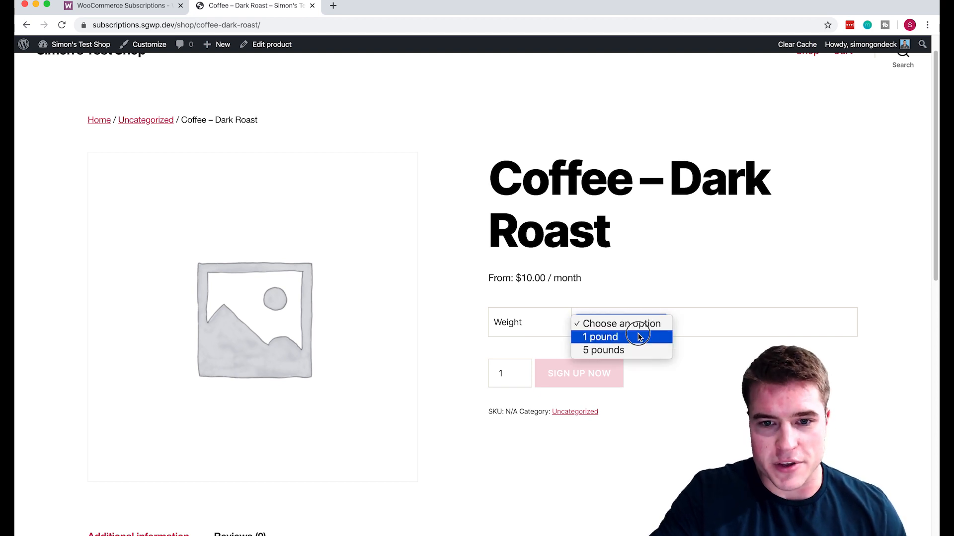
click(639, 338)
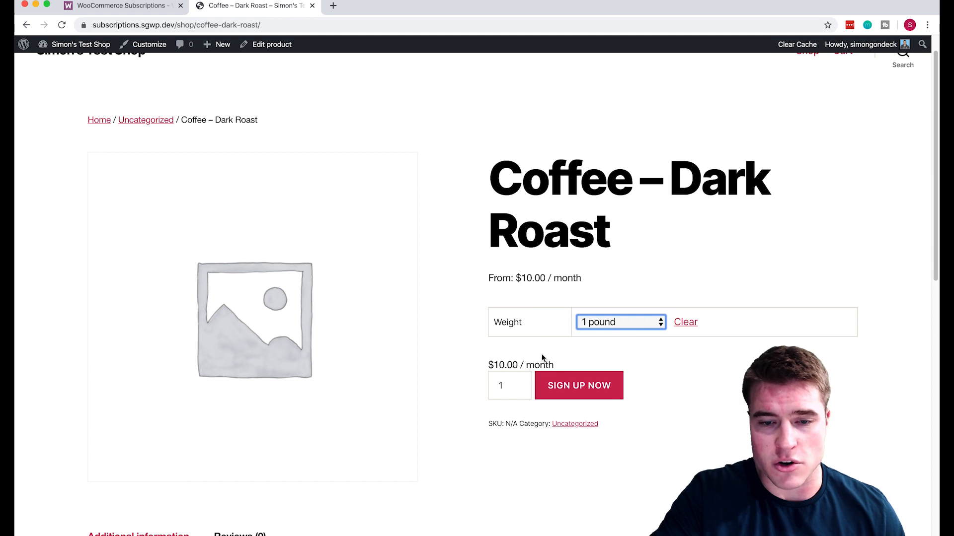
click(614, 325)
click(610, 334)
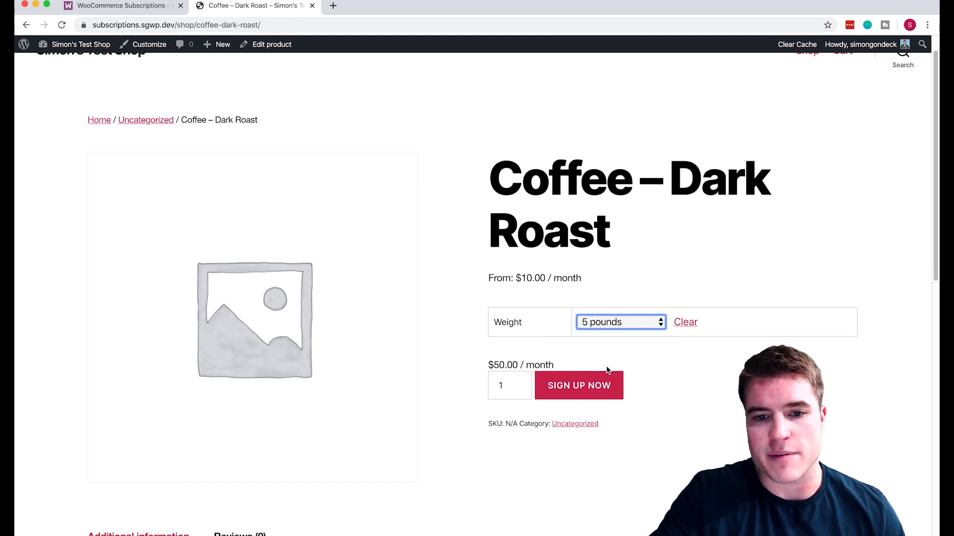
click(643, 406)
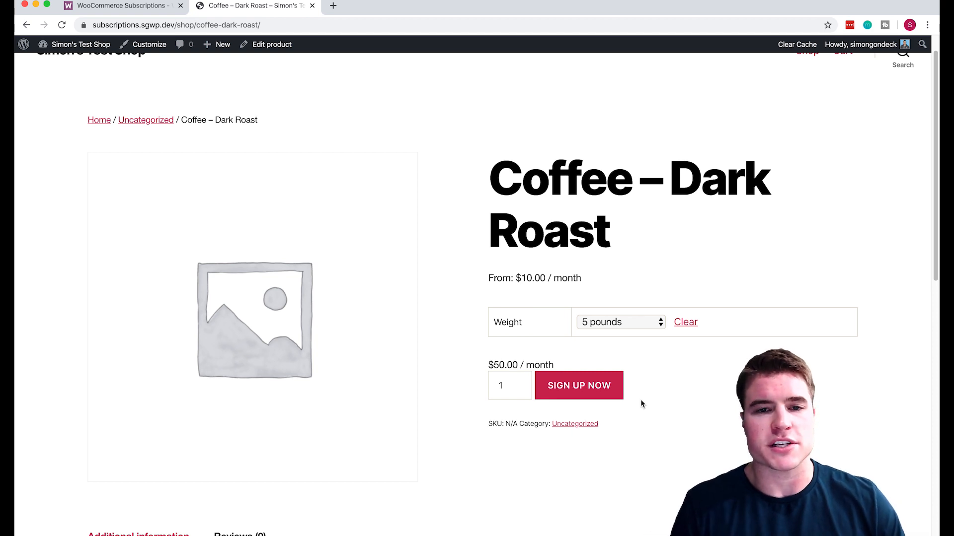
scroll(641, 403, up, 2)
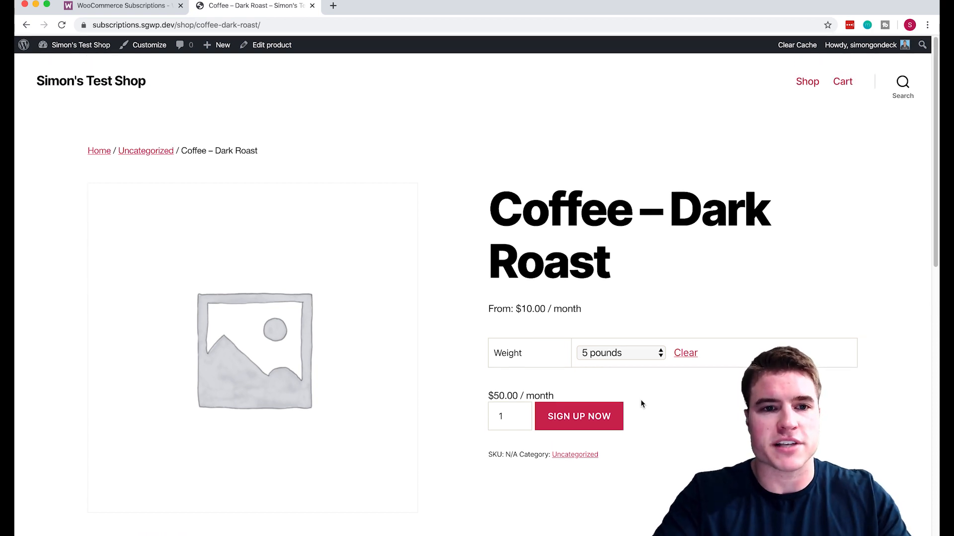
Load sgwebpartners.com/plans in a new browser tab.
key(super+t)
text(sgwebpartners.com/w)
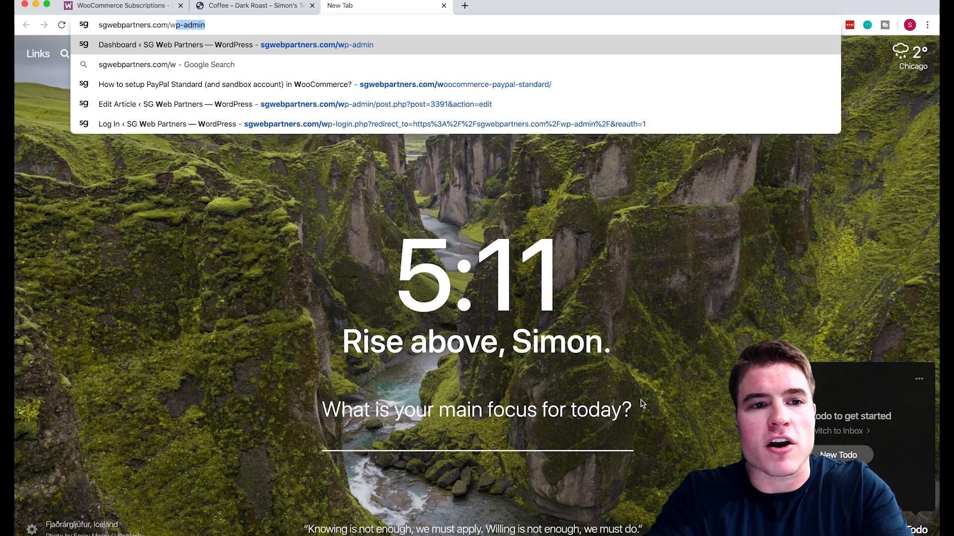
key(BackSpace)
text(plans)
key(Return)
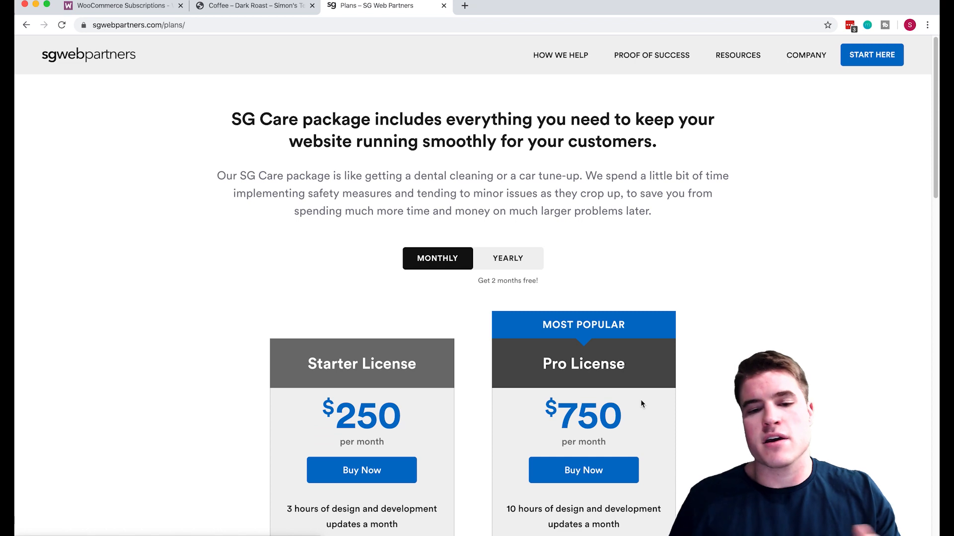
scroll(641, 404, down, 2)
scroll(640, 403, down, 1)
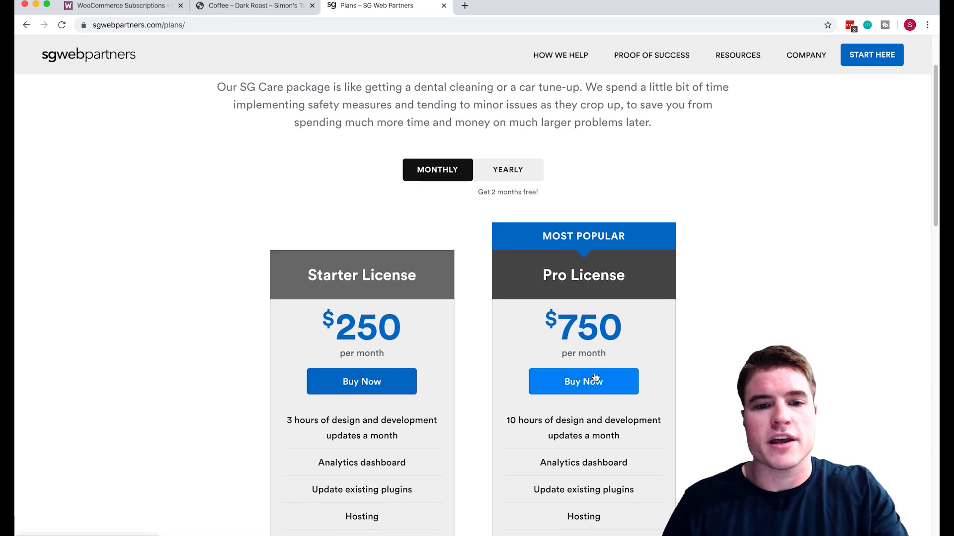
scroll(589, 380, up, 3)
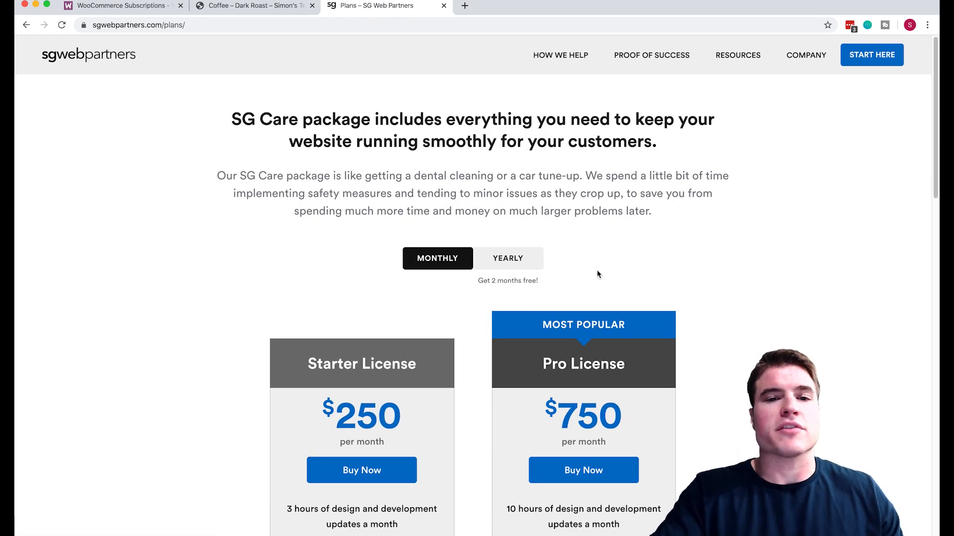
Show yearly plan prices and add the yearly Starter License at $2,500 / year to the cart.
click(508, 263)
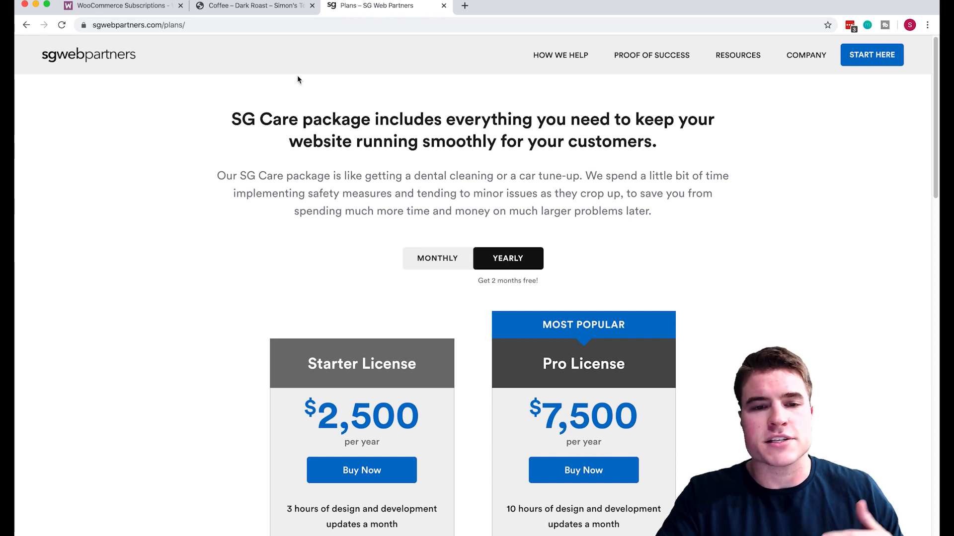
click(200, 26)
key(Right)
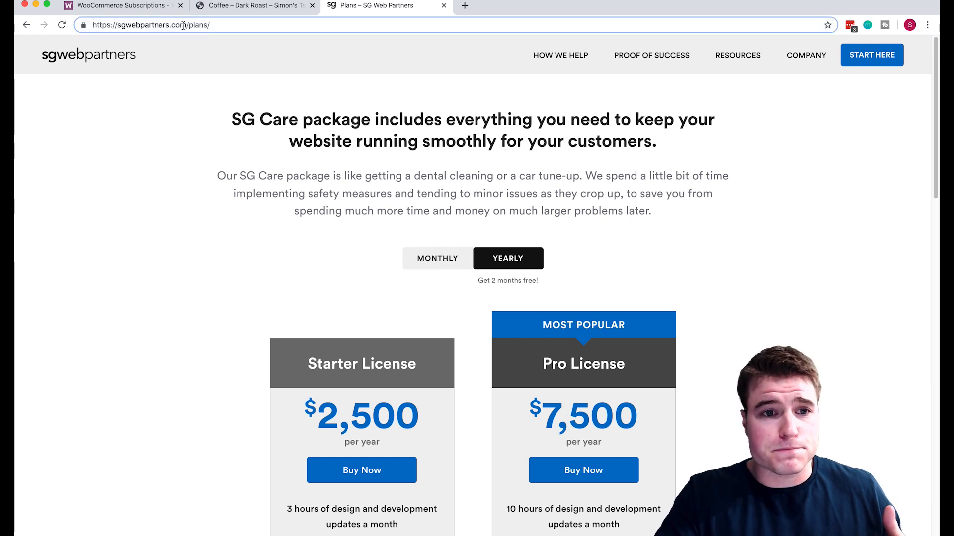
drag(194, 24, 210, 25)
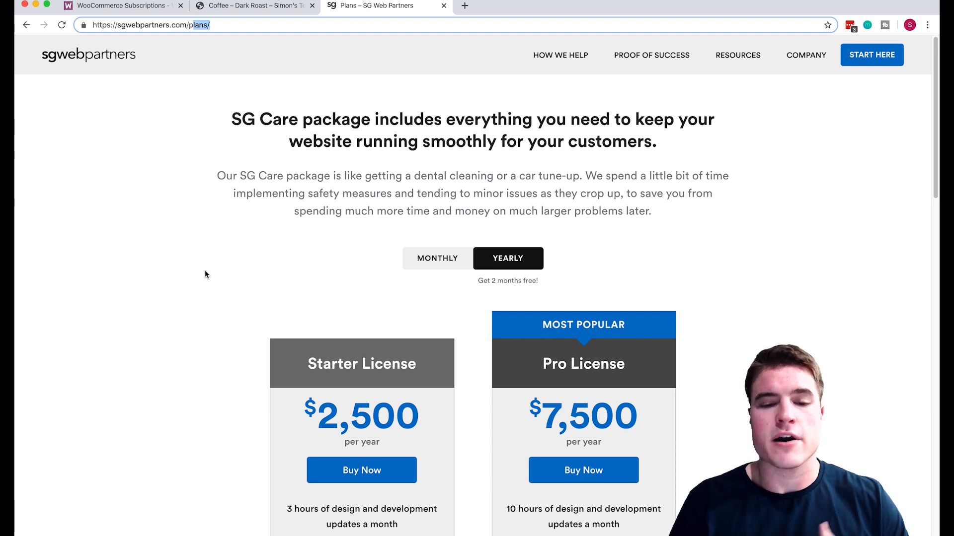
click(460, 273)
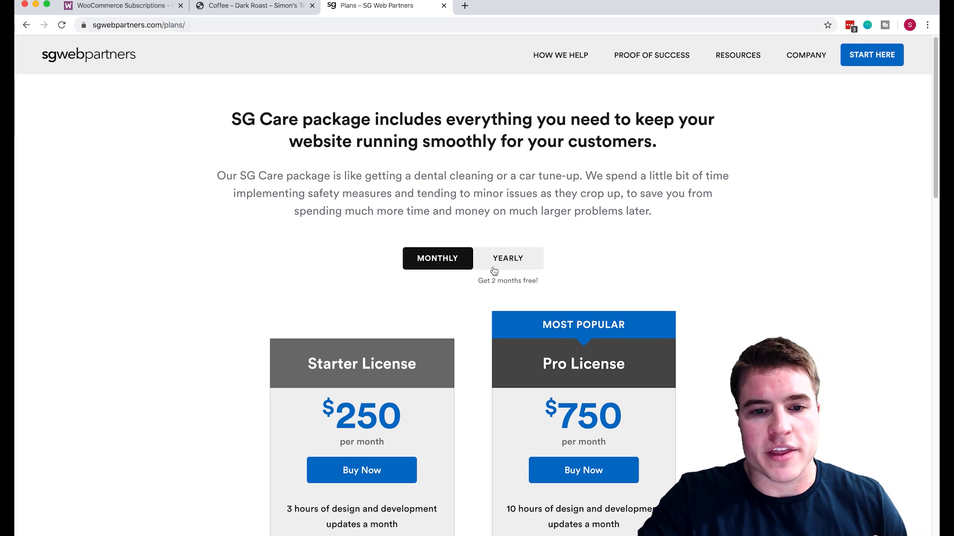
click(504, 264)
scroll(505, 264, down, 5)
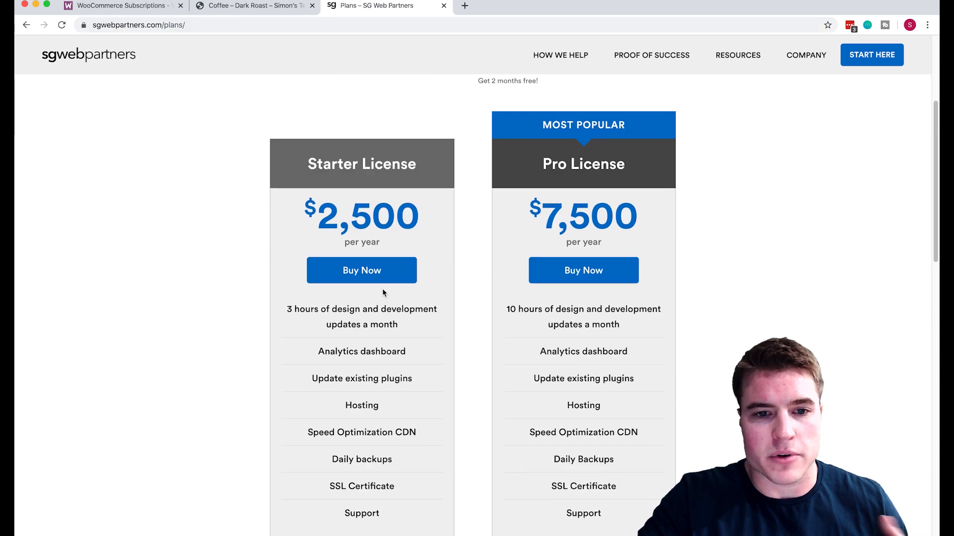
click(389, 277)
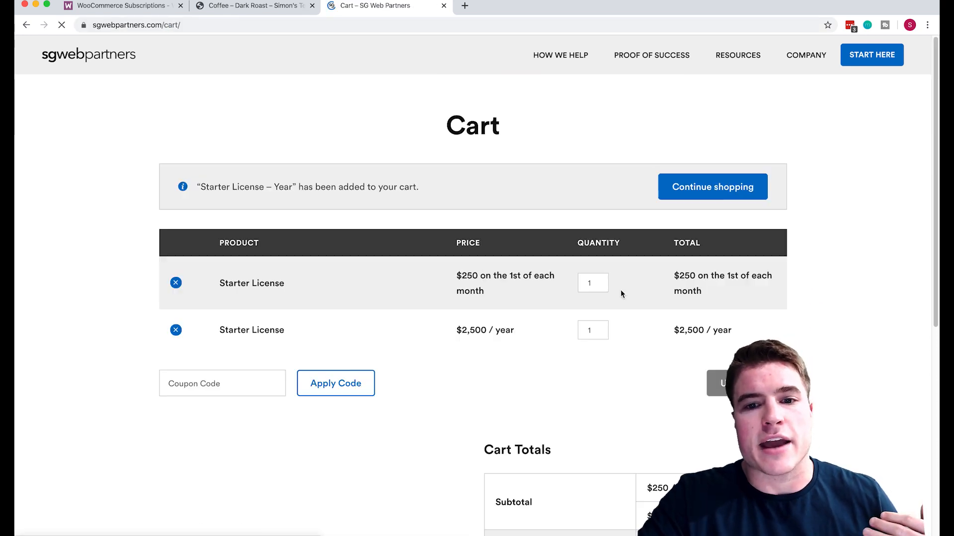
Remove the monthly Starter License row from the cart.
scroll(621, 294, down, 3)
scroll(621, 294, up, 3)
scroll(621, 294, up, 1)
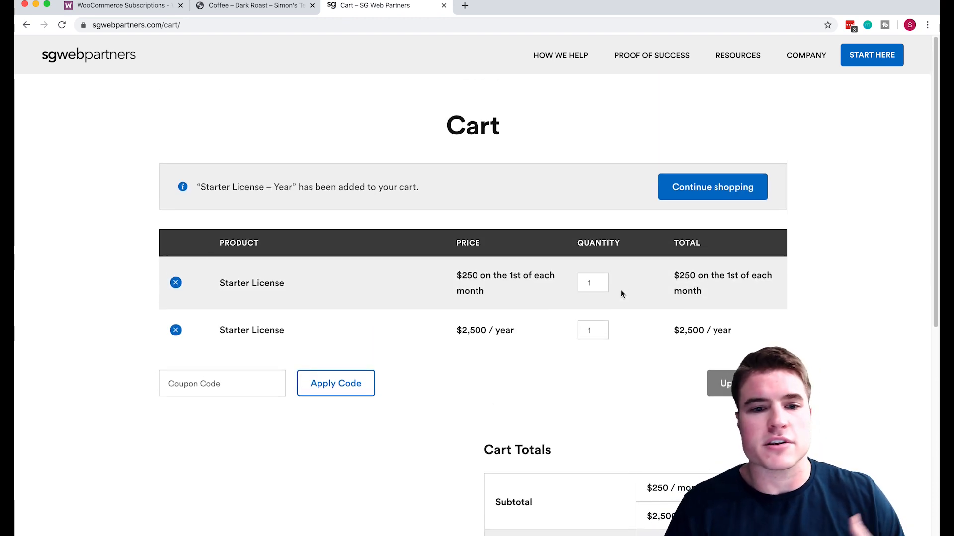
scroll(621, 290, down, 1)
click(175, 259)
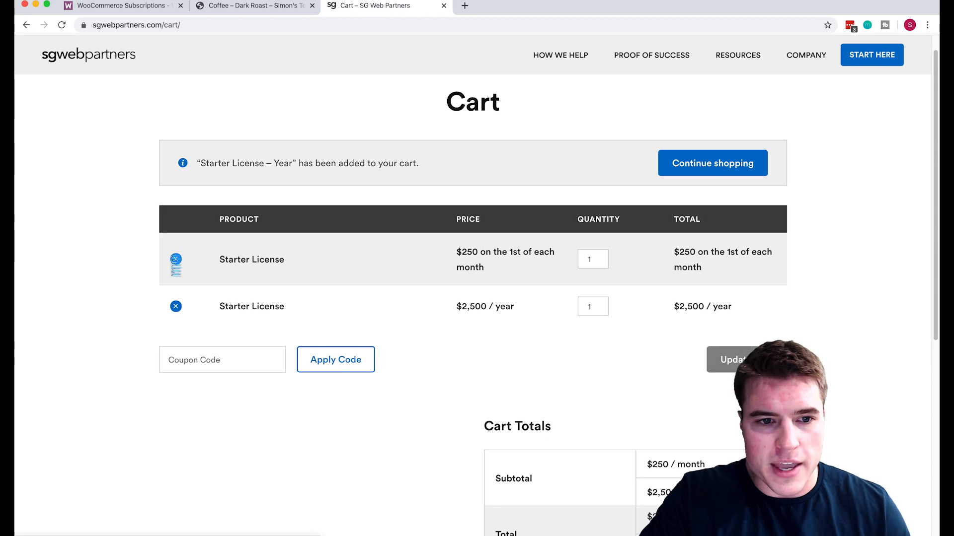
Proceed to checkout with only the yearly Starter License at $2,500 / year.
scroll(735, 359, up, 2)
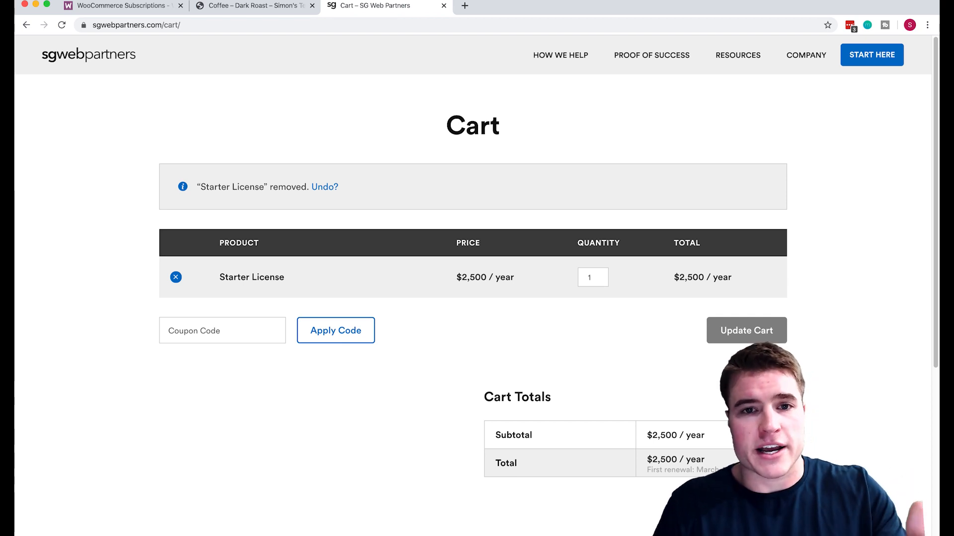
scroll(473, 298, down, 4)
click(733, 421)
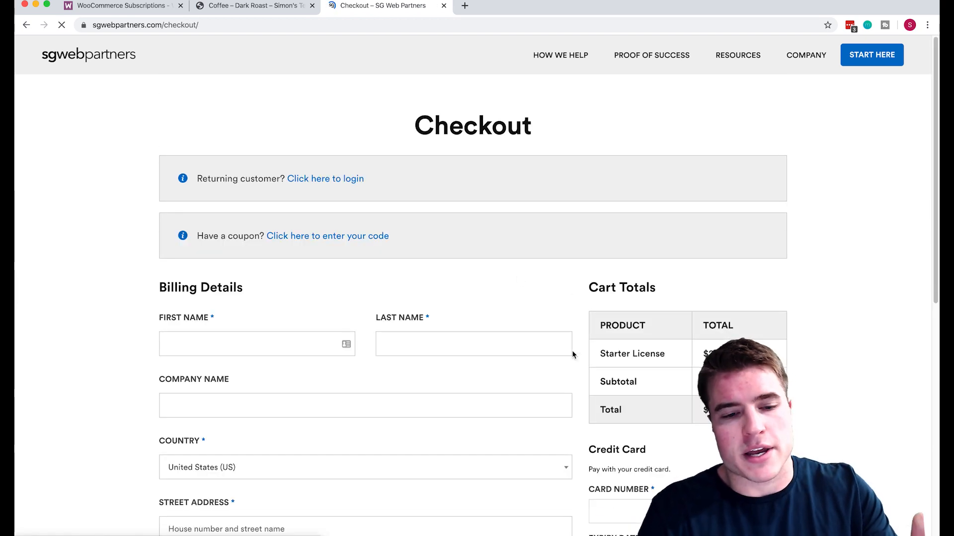
scroll(572, 355, down, 5)
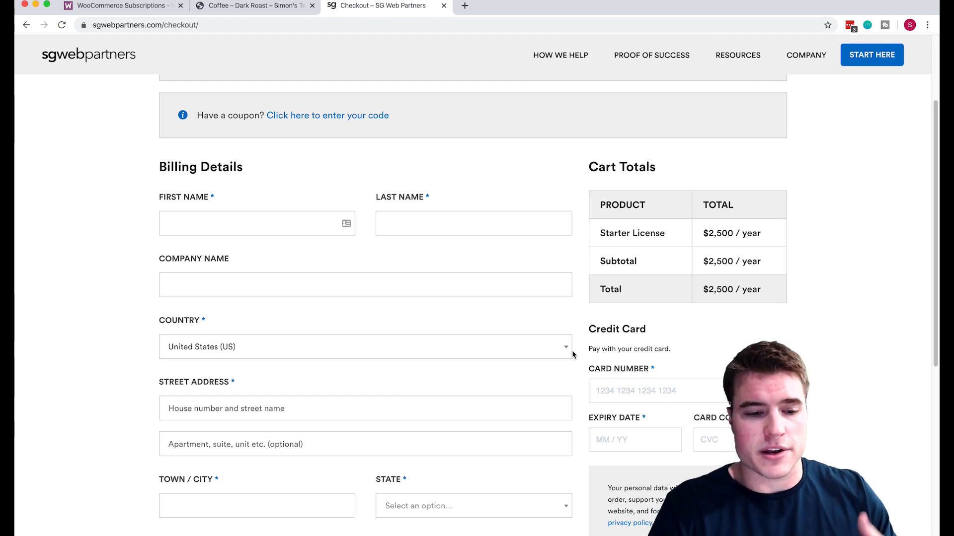
scroll(572, 354, up, 5)
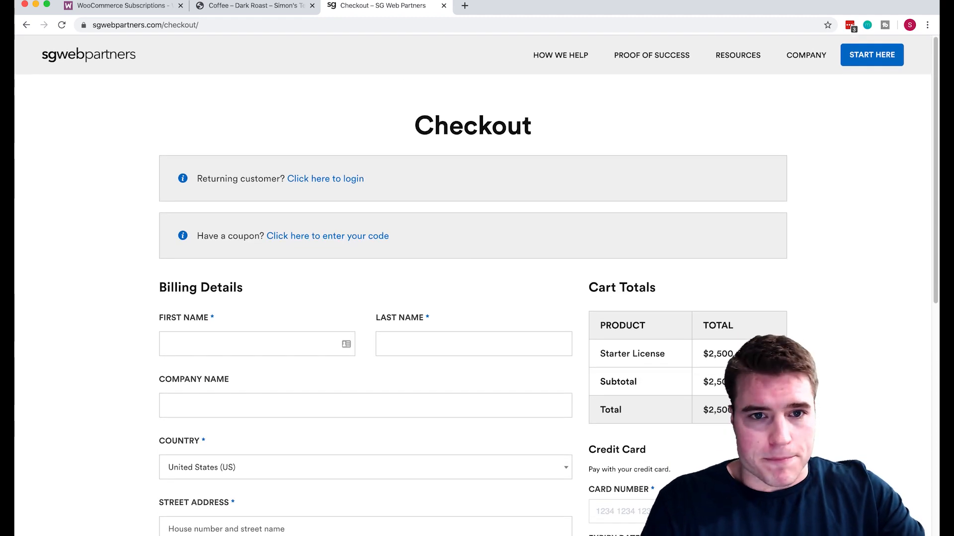
Go to branchbasics.com/shop and open The Concentrate product page.
click(322, 25)
text(bra)
key(Right)
text(/sho)
key(Down)
key(Down)
key(Down)
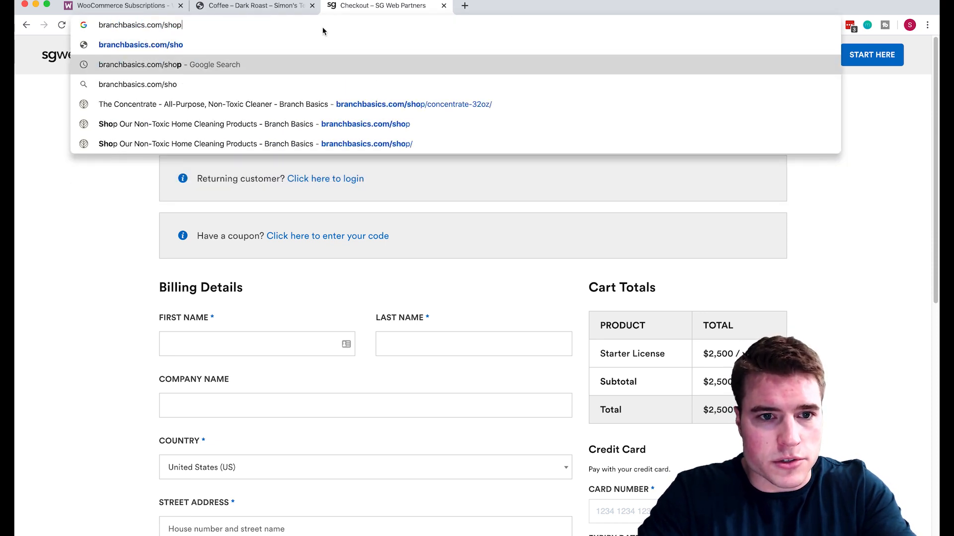
key(Return)
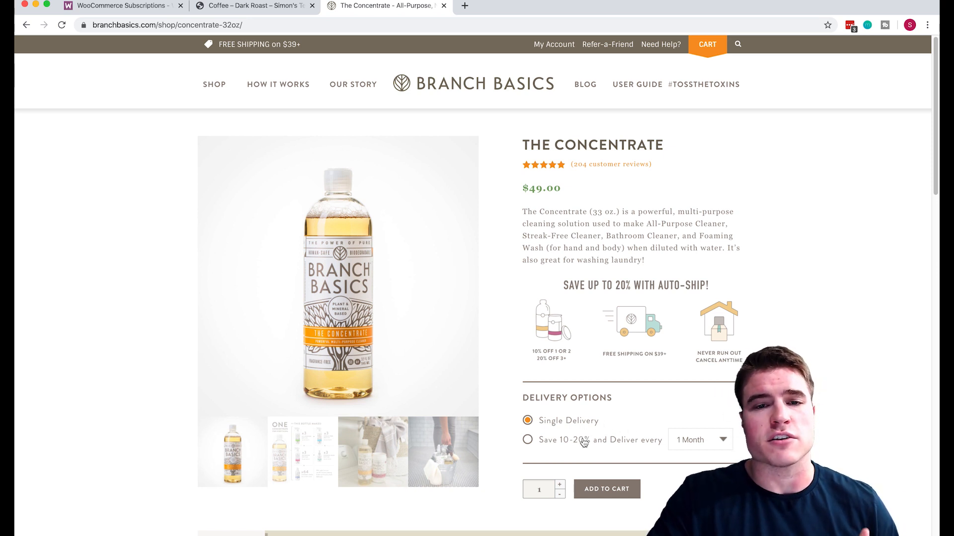
Review the auto-ship delivery intervals, keeping 1 Month, and start a new browser tab.
click(686, 441)
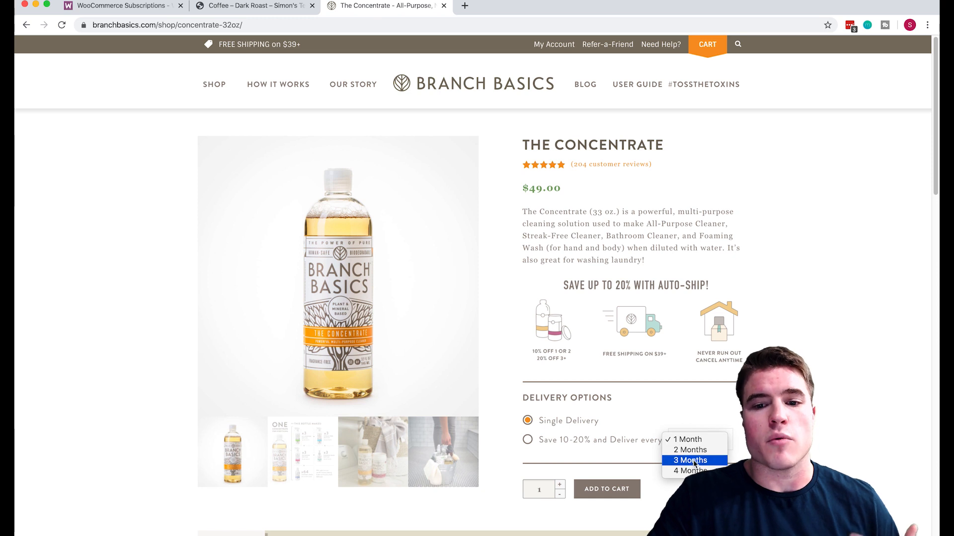
click(495, 167)
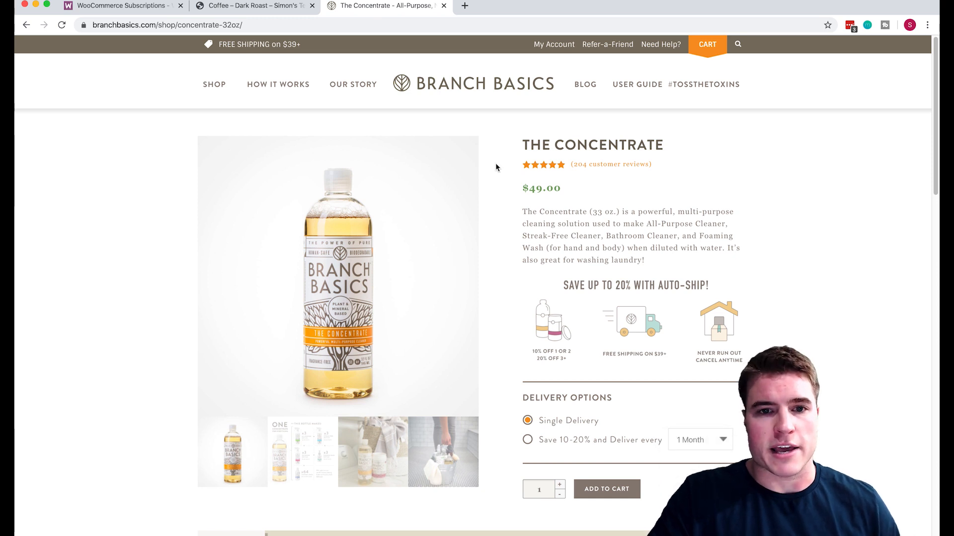
click(466, 6)
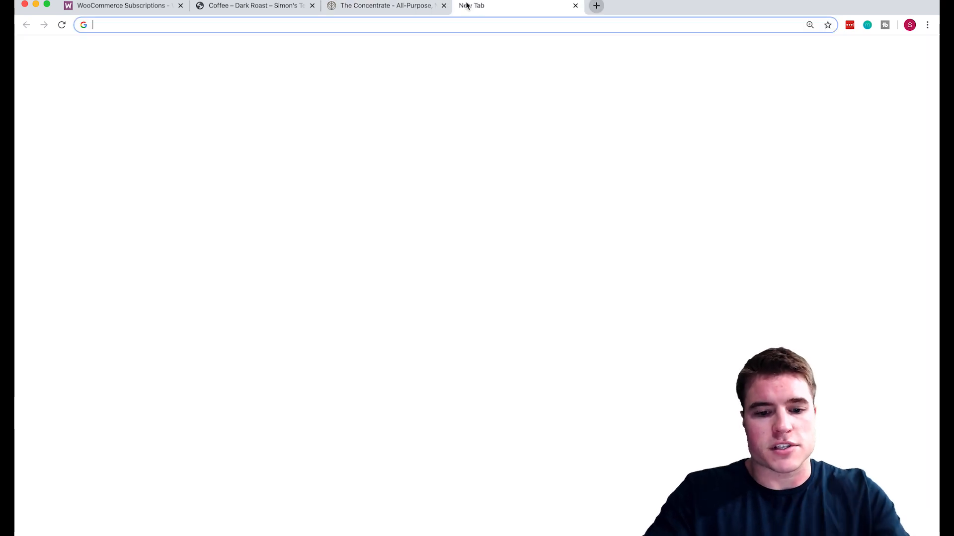
Open the Bodylish bar soaps page and then the Dude Soap product page.
text(body)
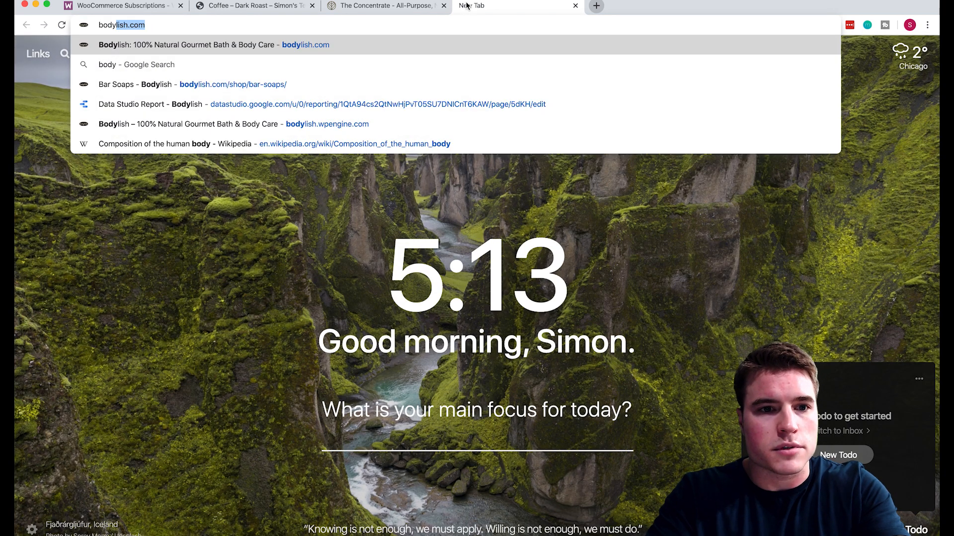
key(Down)
key(Down)
key(Return)
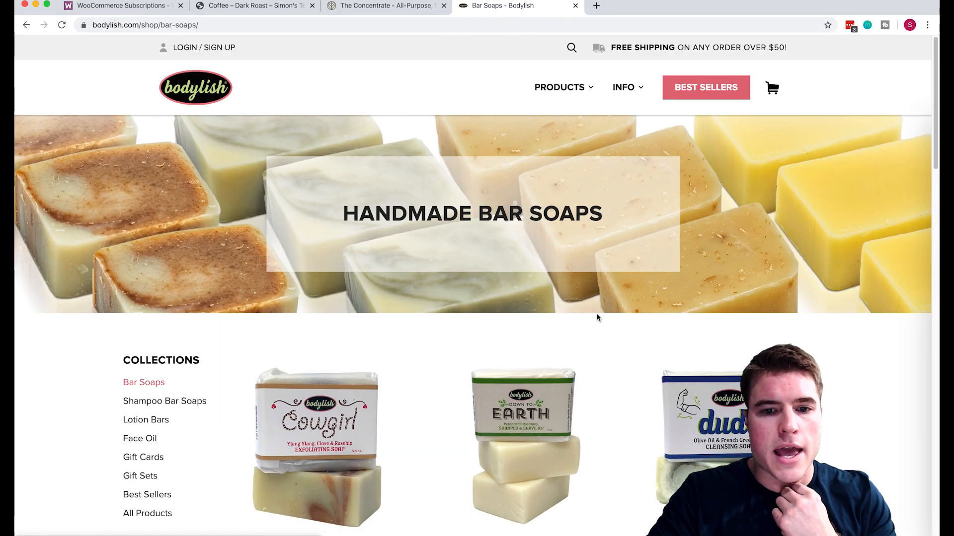
scroll(596, 315, down, 2)
click(743, 444)
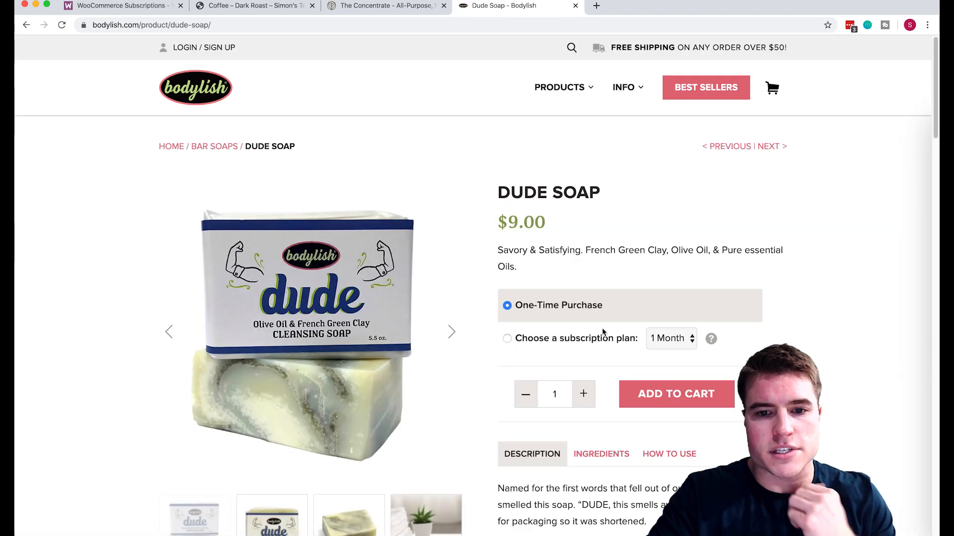
Switch Dude Soap to a subscription and try the 2 Month plan before choosing 1 Month.
click(599, 338)
click(671, 339)
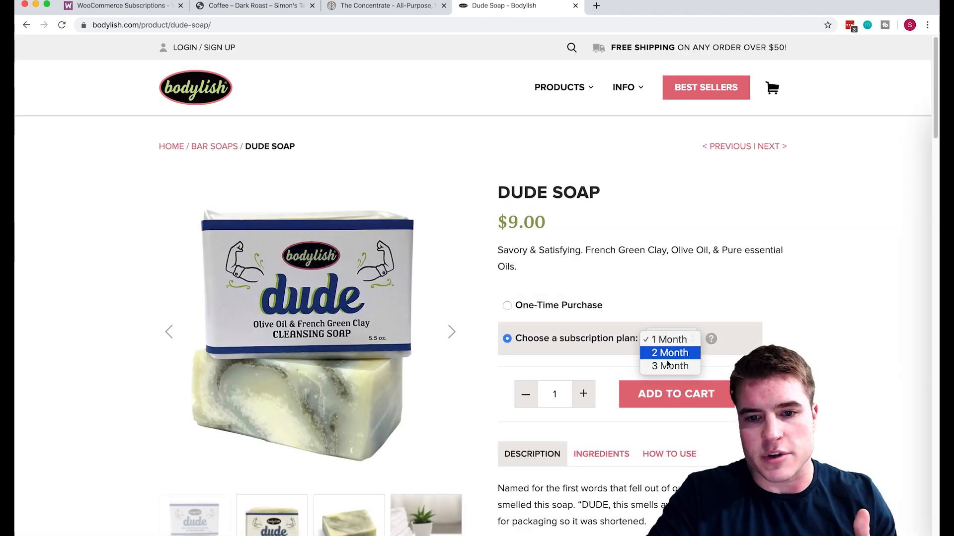
click(673, 353)
click(675, 345)
click(675, 345)
mouse_move(713, 343)
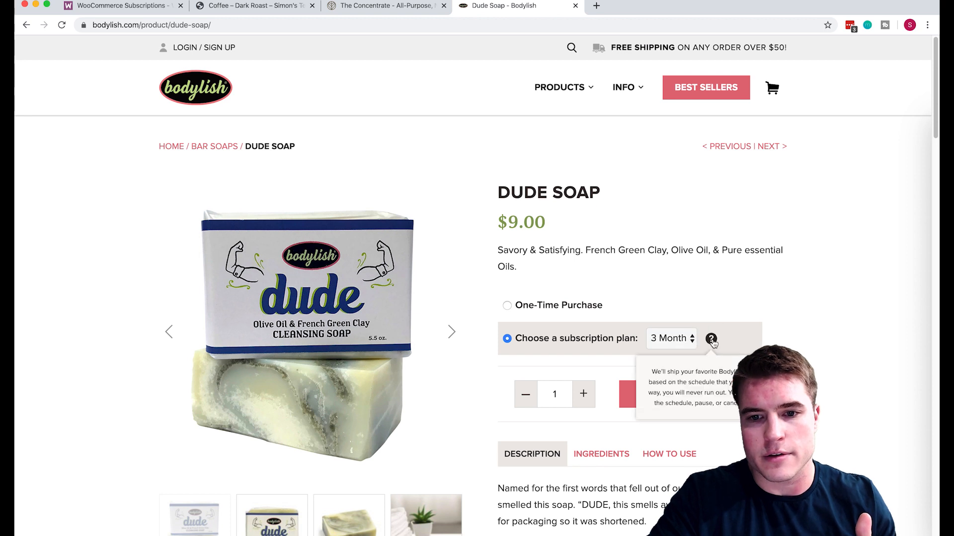
click(676, 337)
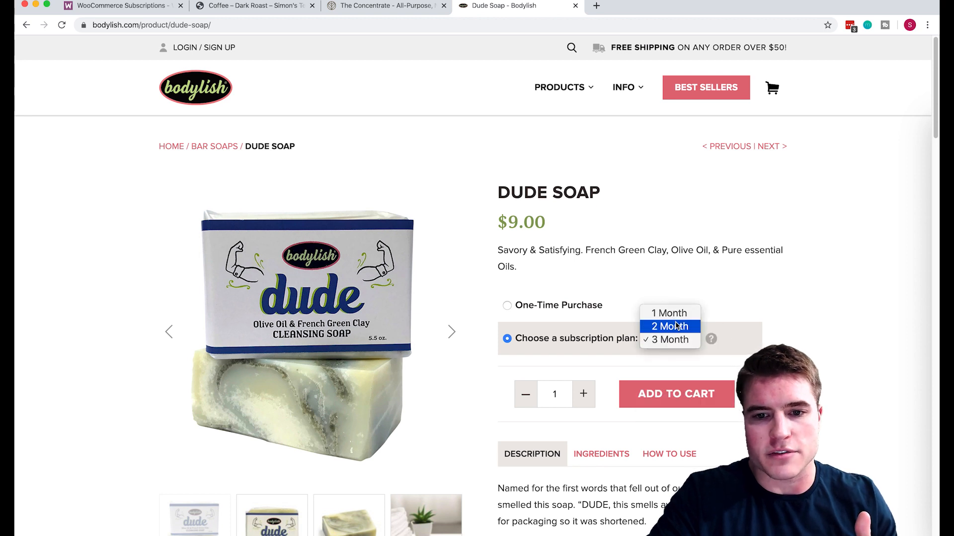
click(677, 315)
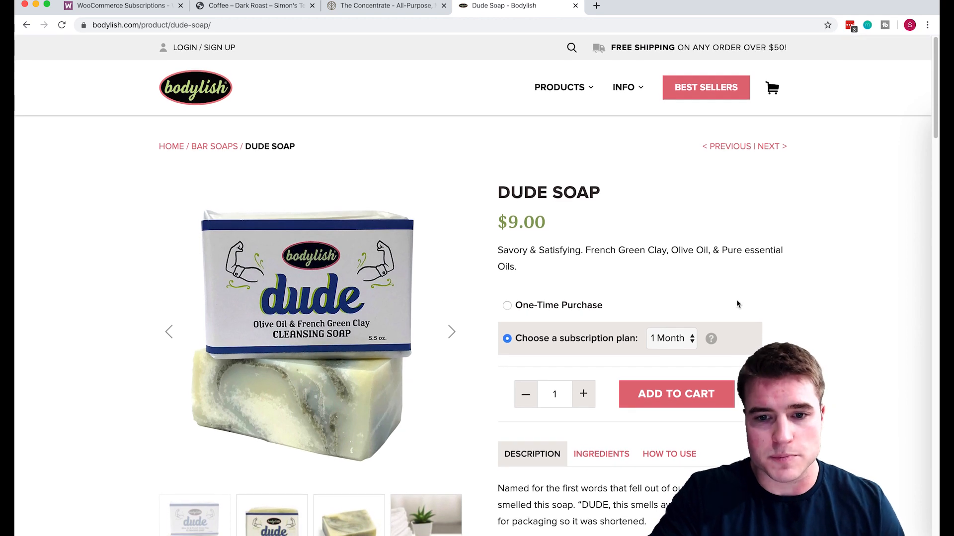
Try the 3 Month plan, set it back to 1 Month, and close the Dude Soap page.
click(686, 339)
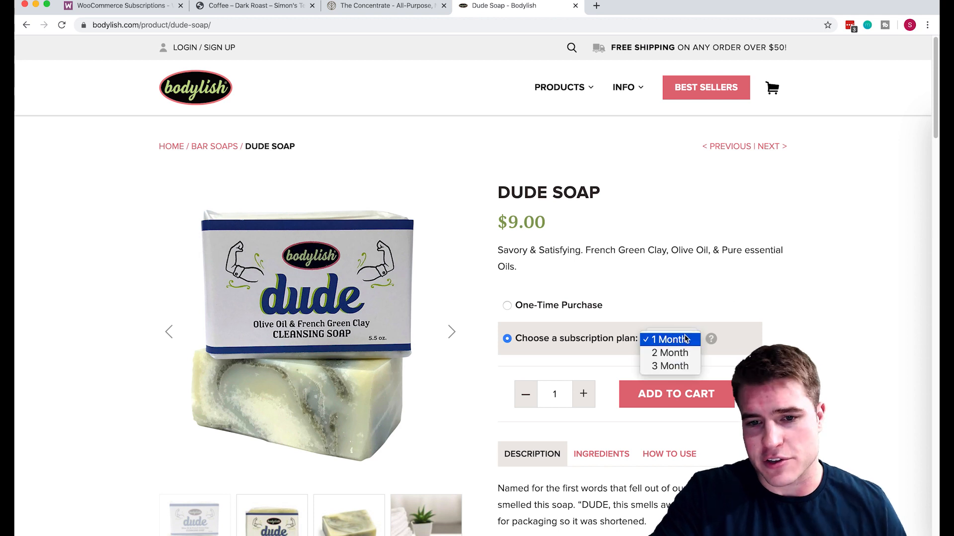
click(670, 363)
click(670, 339)
click(666, 312)
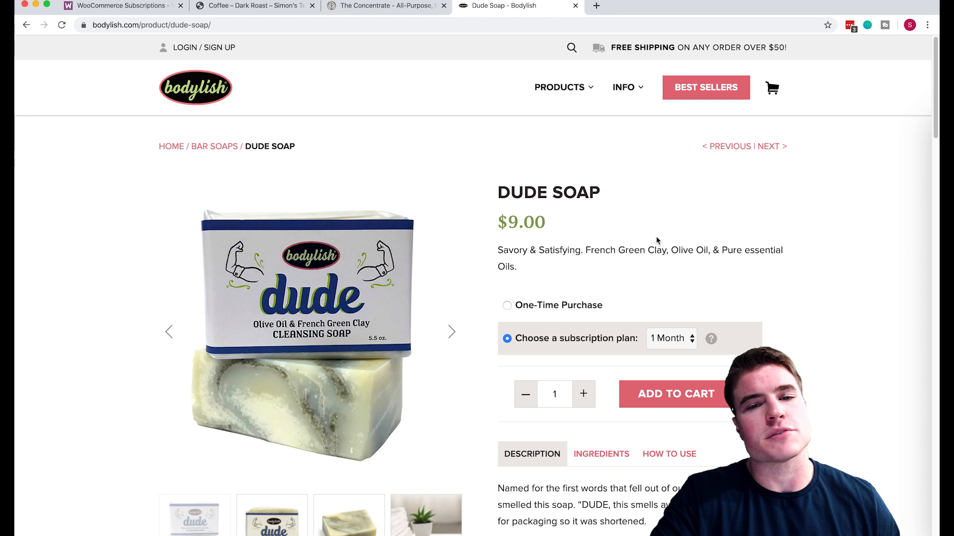
click(575, 6)
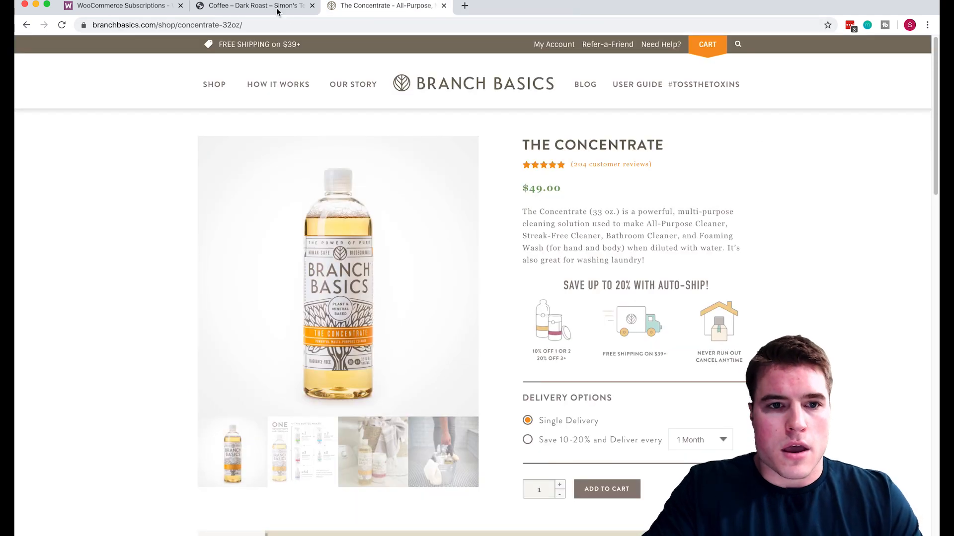
Search Google for all products for WooCommerce subscriptions in a new tab beside the Coffee page.
click(258, 6)
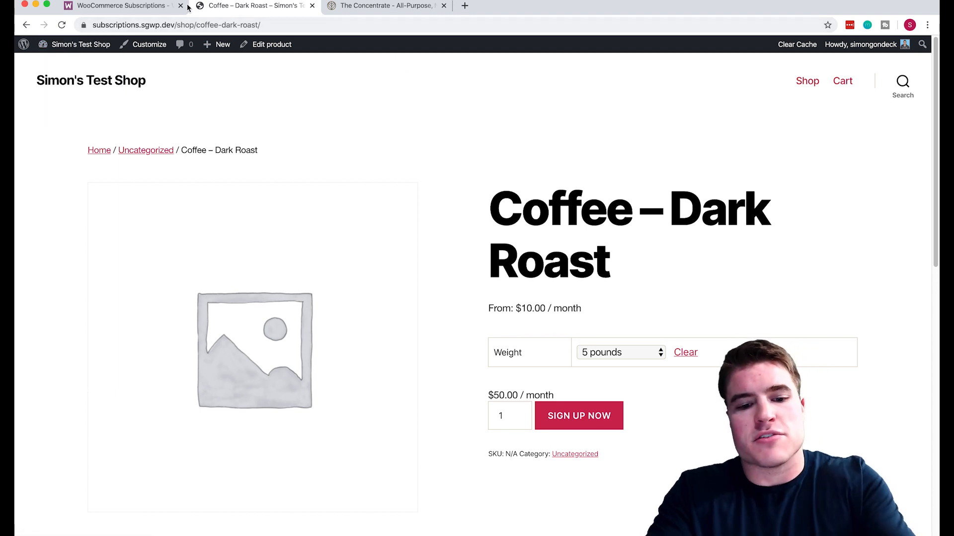
key(ctrl+t)
text(all prod)
key(Return)
drag(497, 6, 256, 6)
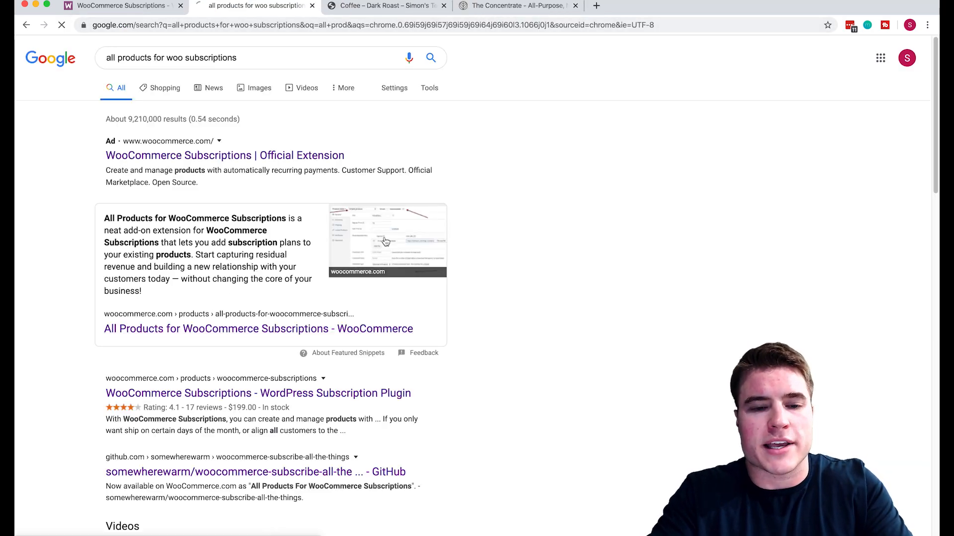
Open the All Products for WooCommerce Subscriptions page ($79.00/year), compare with Subscriptions, and return to Coffee.
click(399, 330)
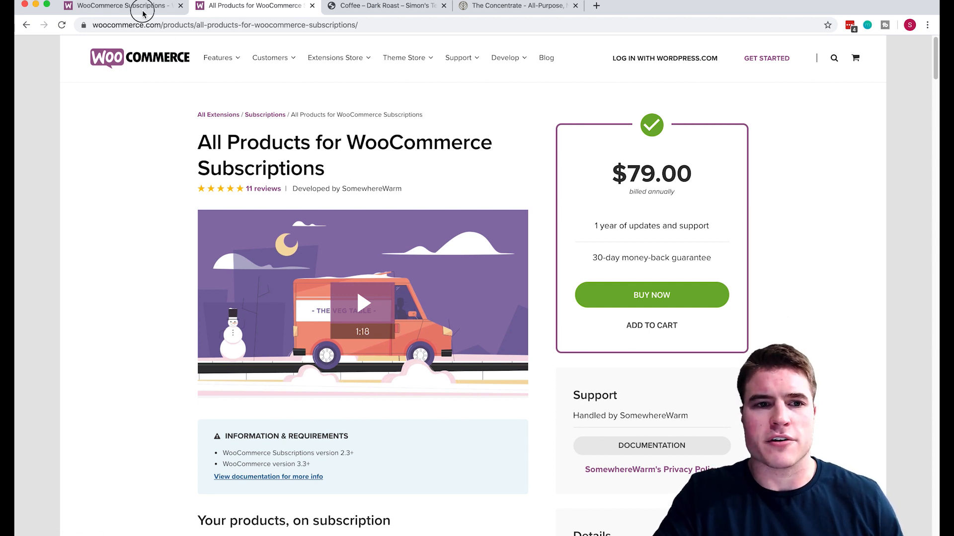
click(129, 6)
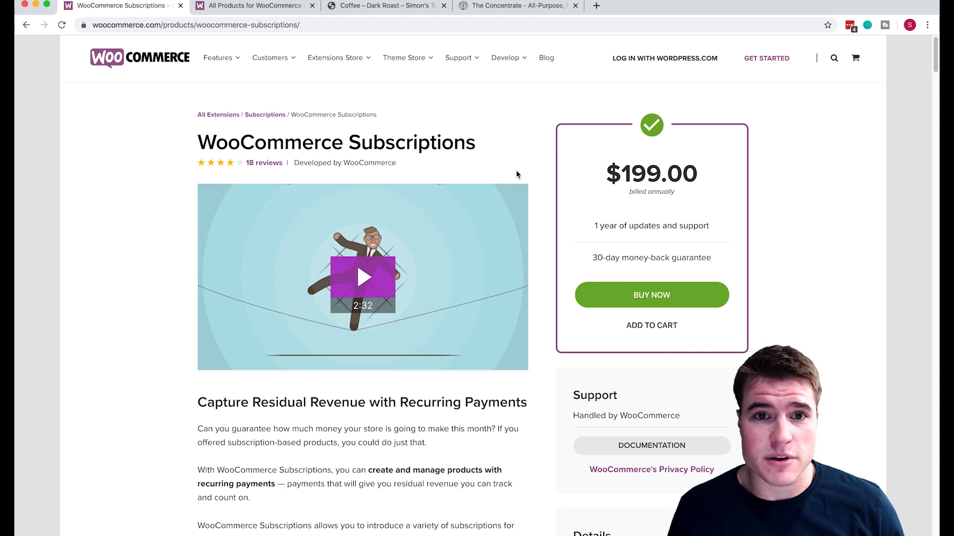
click(400, 6)
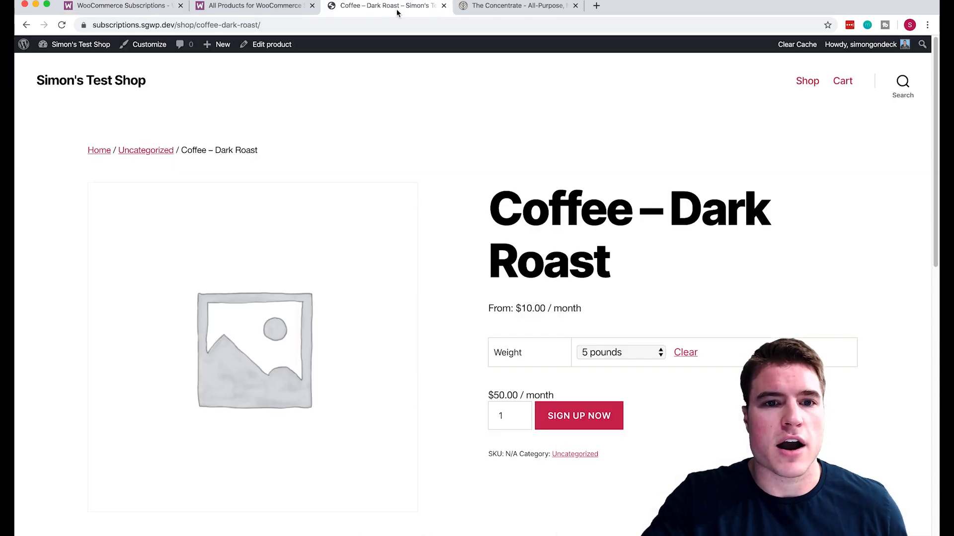
Go to the WordPress dashboard and close the All Products and WooCommerce Subscriptions tabs.
mouse_move(75, 46)
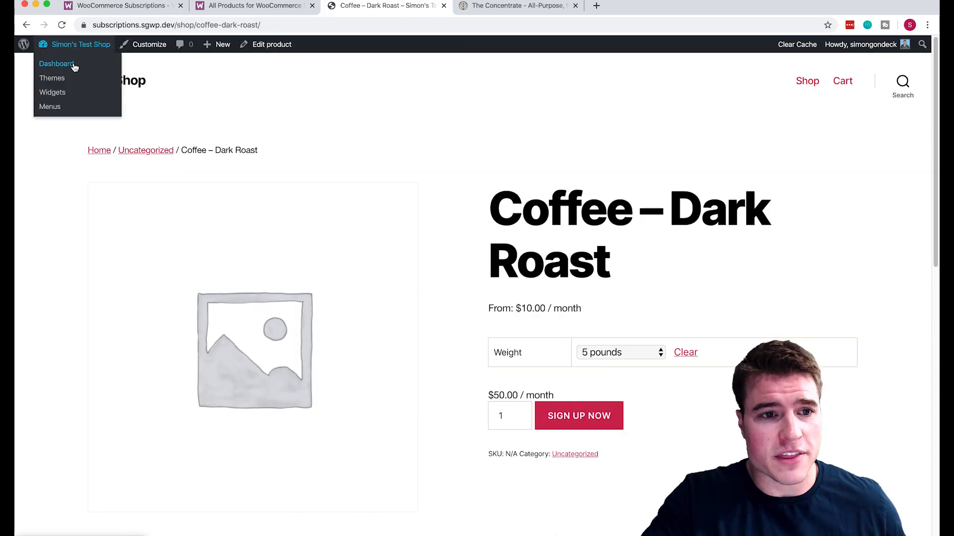
click(74, 64)
click(245, 6)
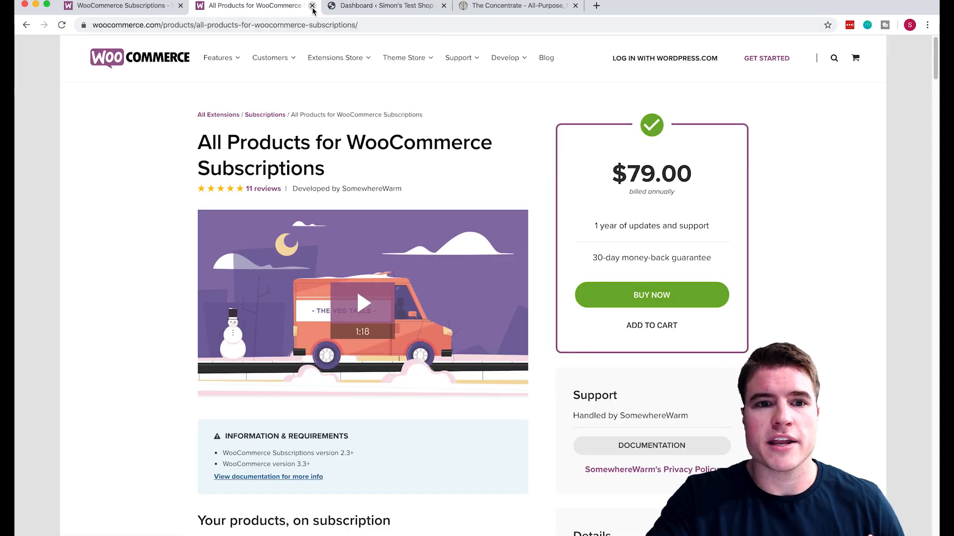
click(312, 6)
click(148, 8)
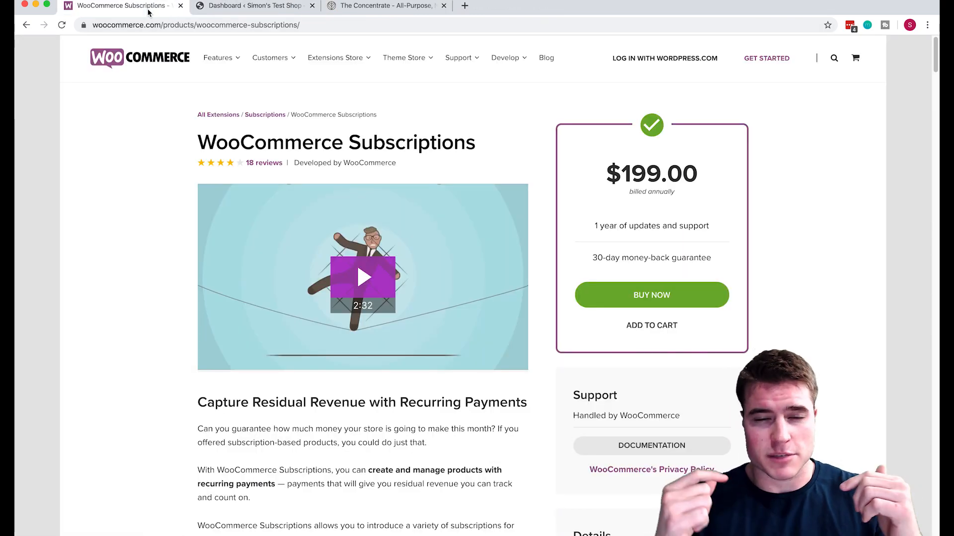
click(180, 6)
Upload woocommerce-all-products-for-subscriptions new.zip as a plugin, then install and activate it.
mouse_move(96, 299)
click(138, 313)
click(215, 73)
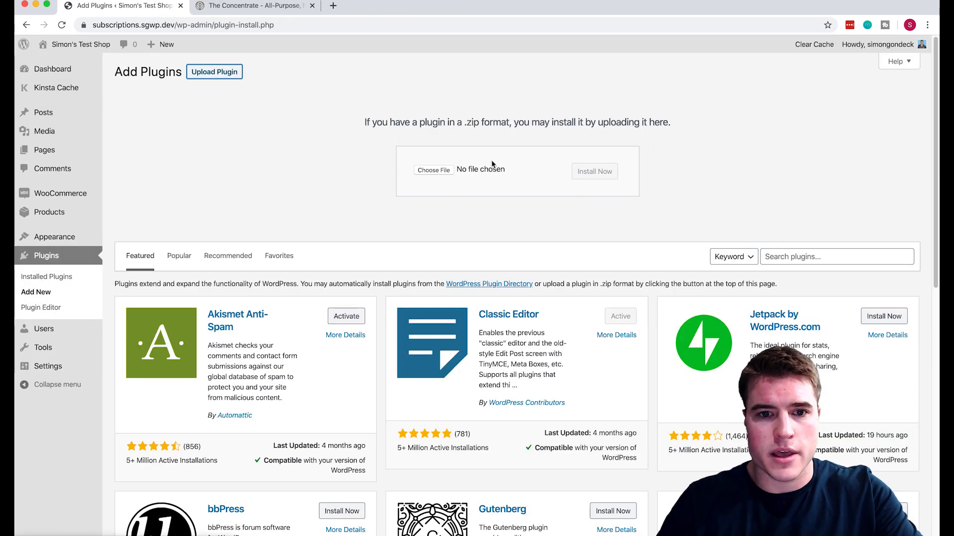
click(434, 171)
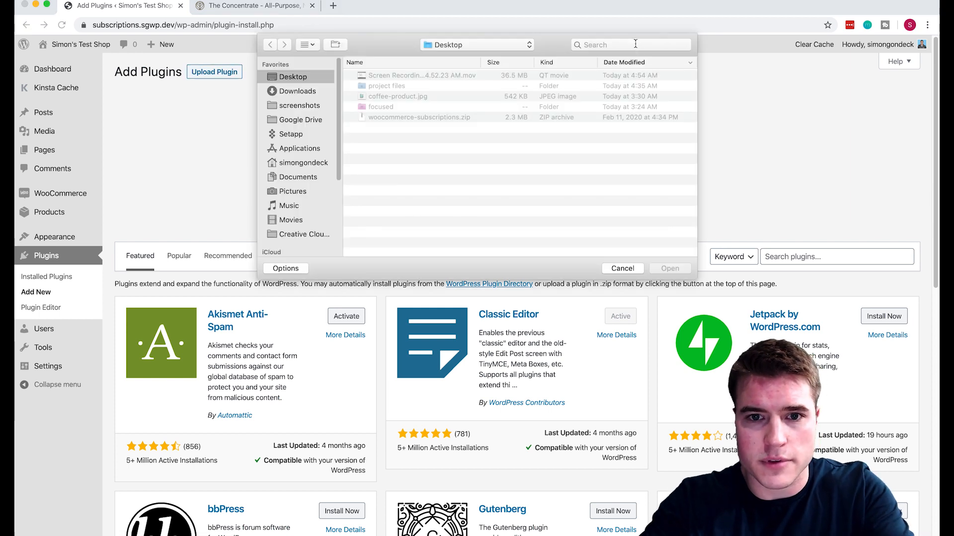
text(all-products .zip)
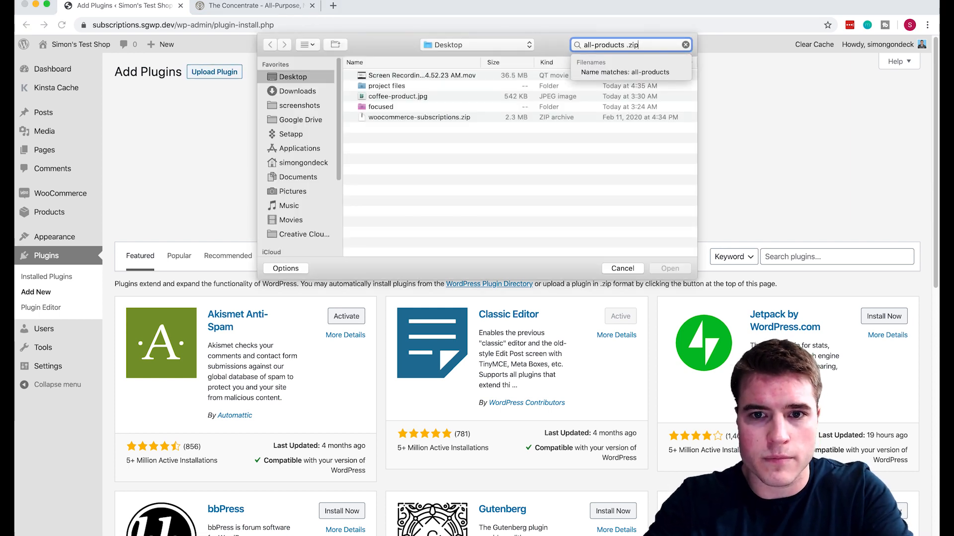
key(Return)
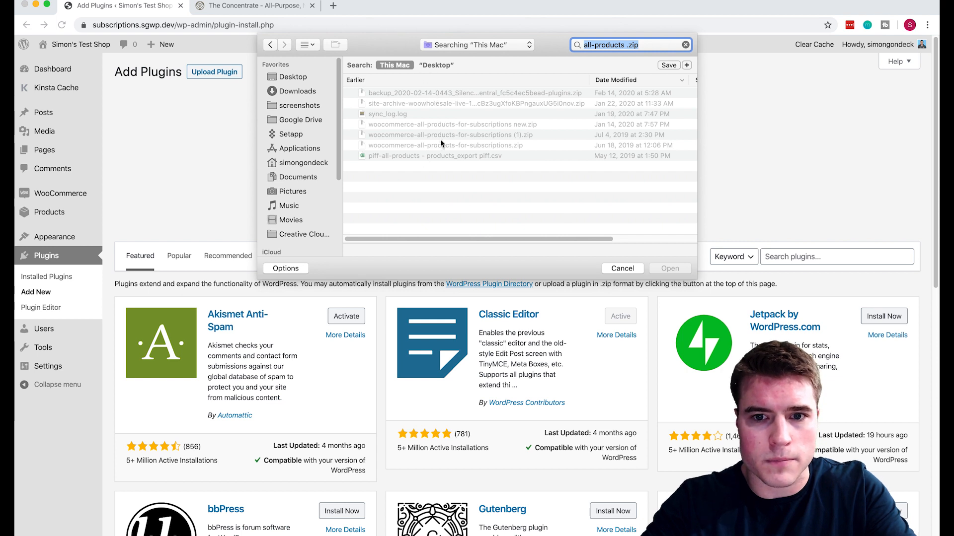
double_click(430, 125)
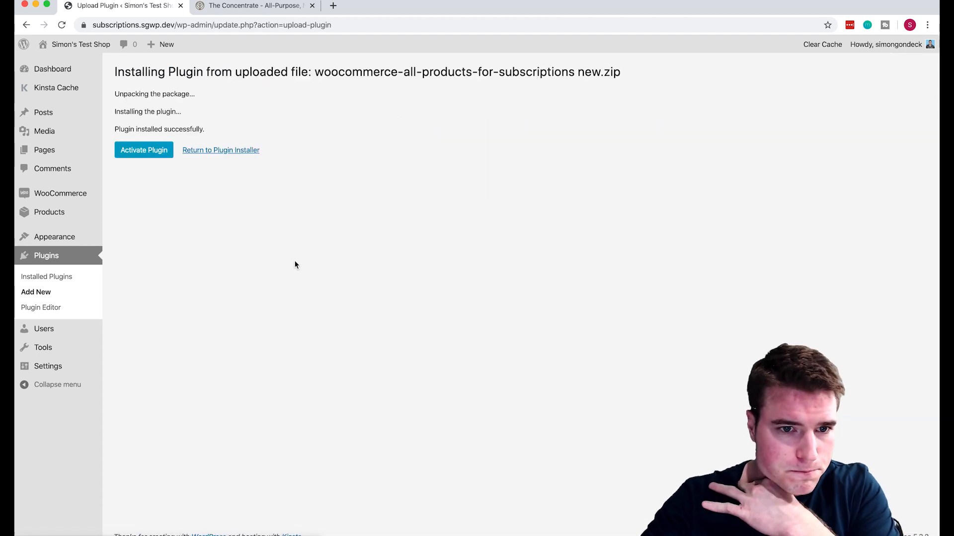
click(165, 152)
scroll(174, 213, down, 1)
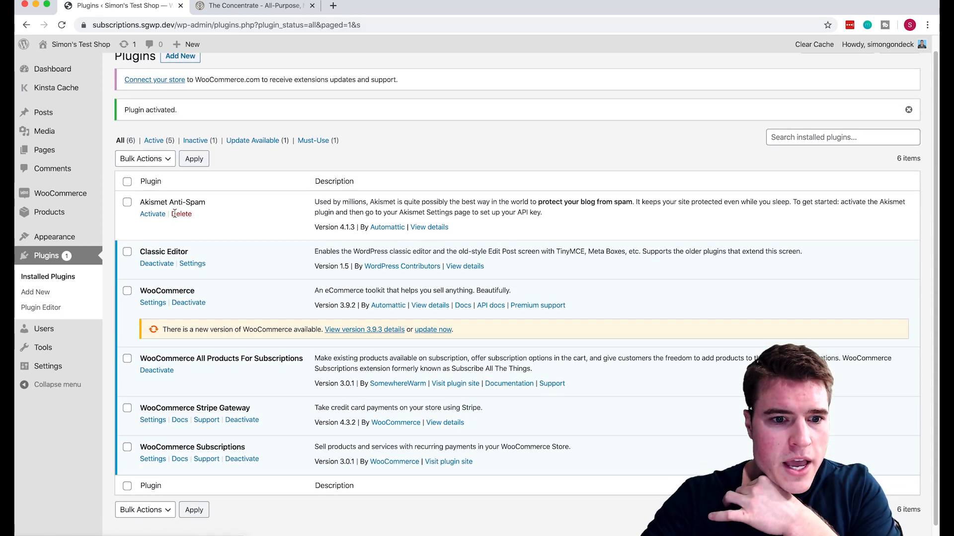
Review the existing Coffee product in the shop and its editor, leaving its product type unchanged.
mouse_move(88, 210)
click(183, 218)
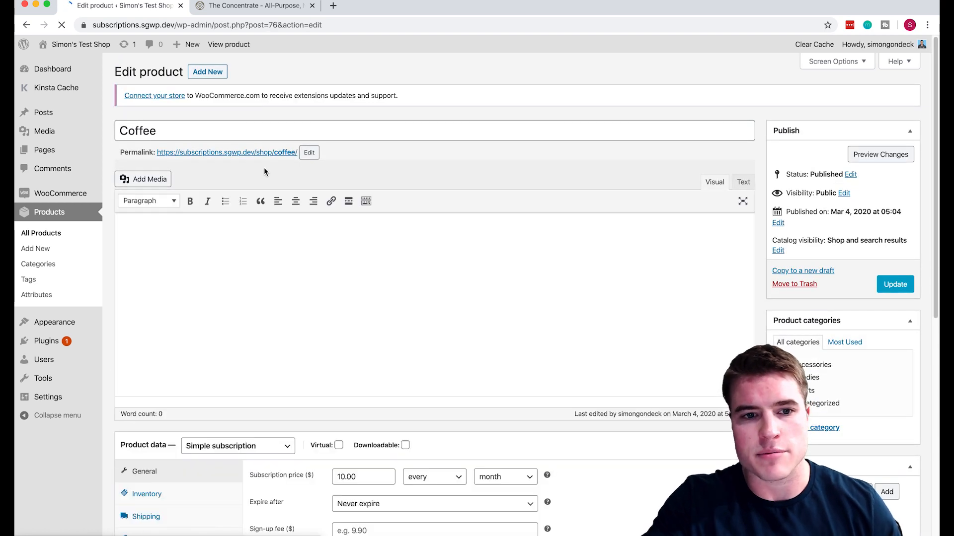
click(277, 149)
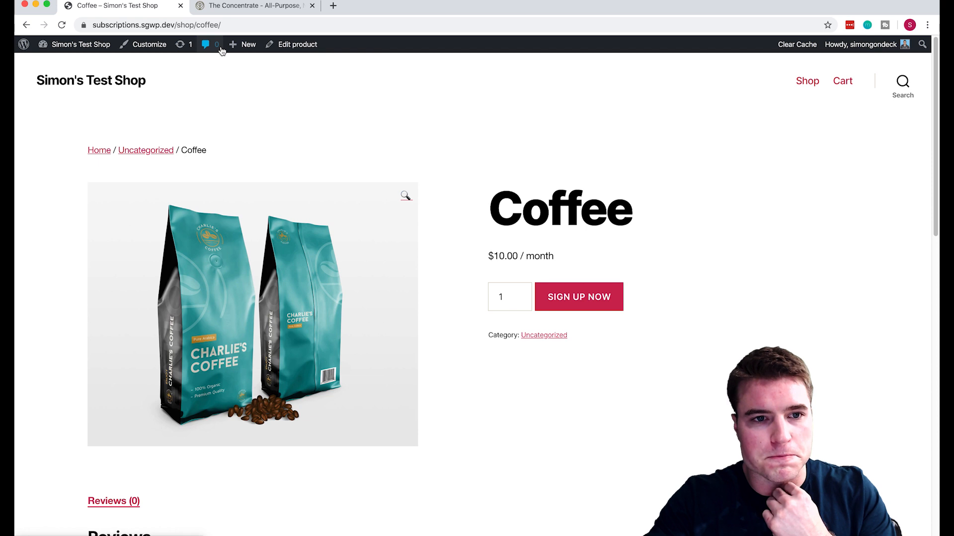
click(297, 44)
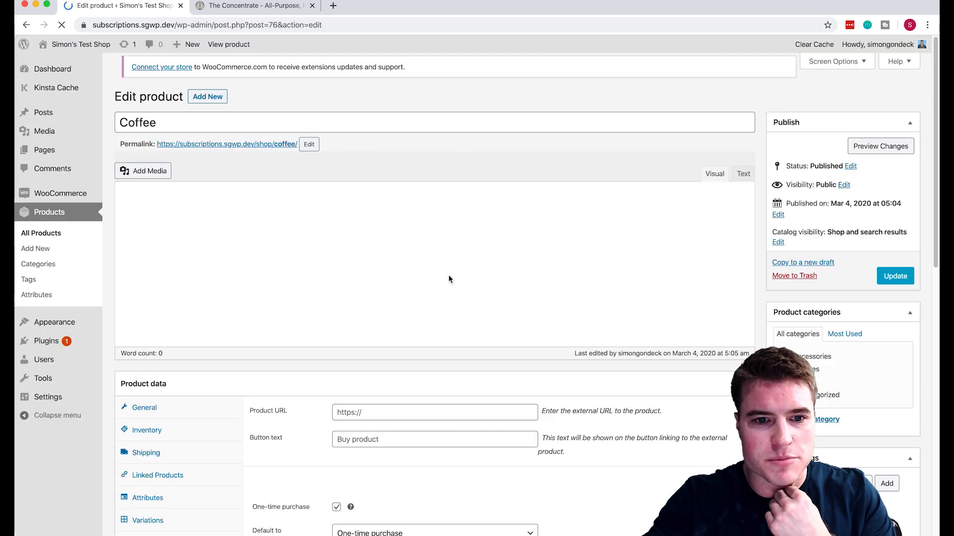
scroll(449, 275, down, 3)
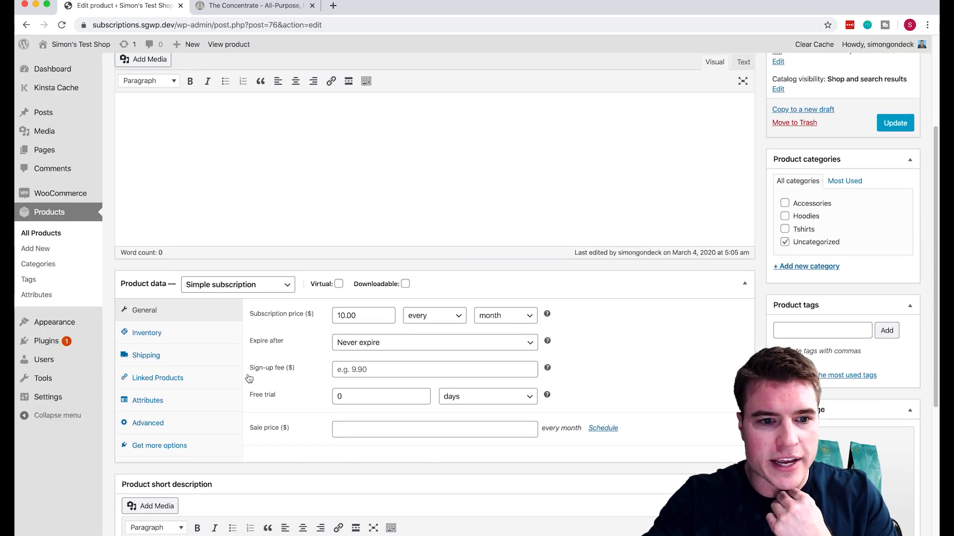
click(247, 287)
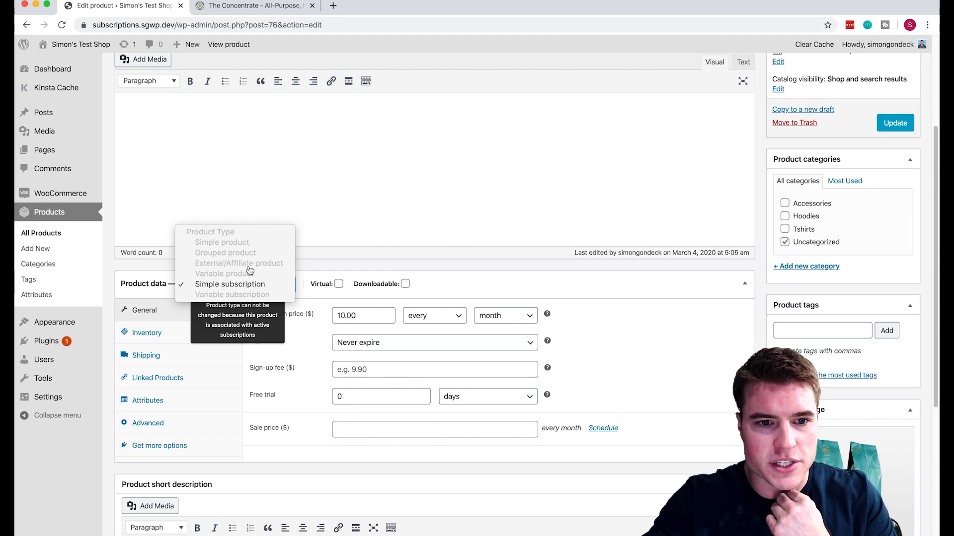
click(497, 287)
scroll(496, 280, up, 5)
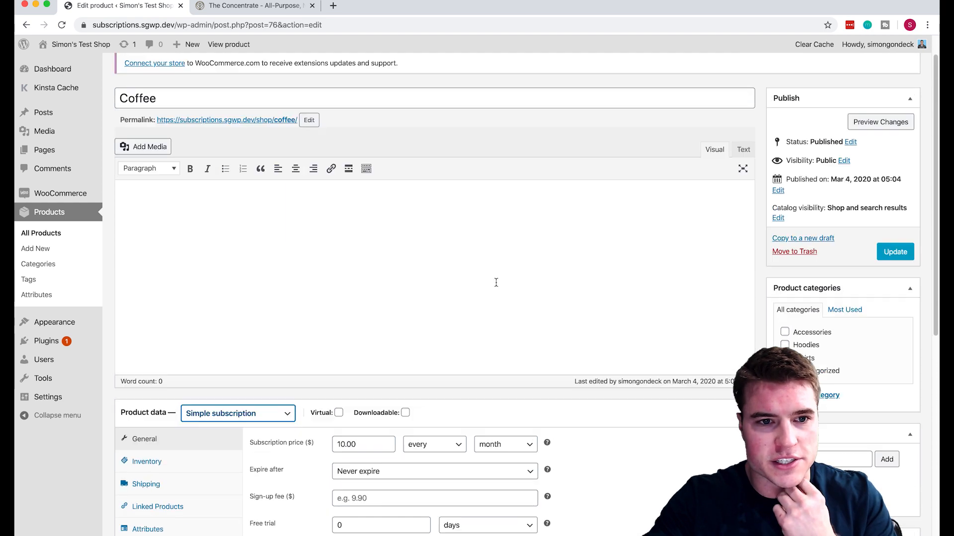
Create a new Coffee original product with a regular price of 10.00.
click(222, 72)
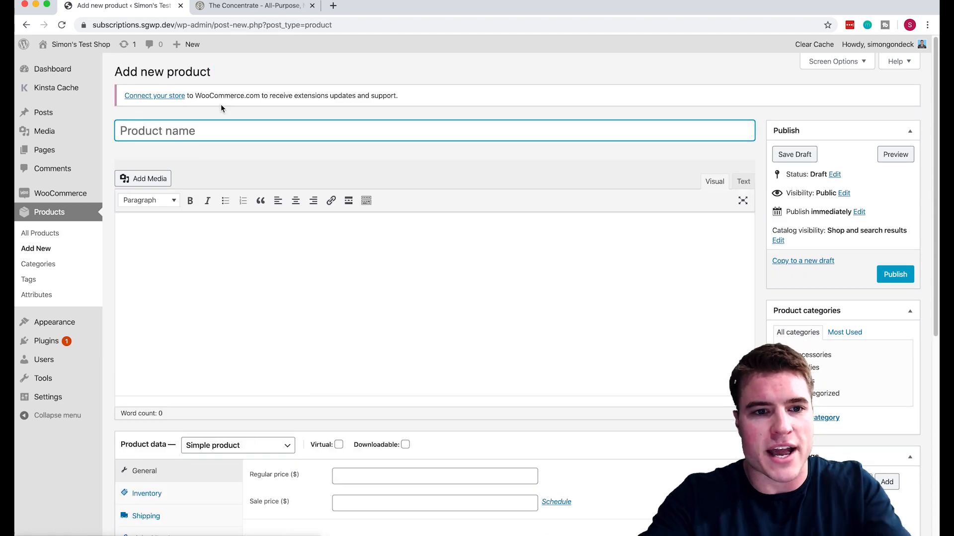
text(O)
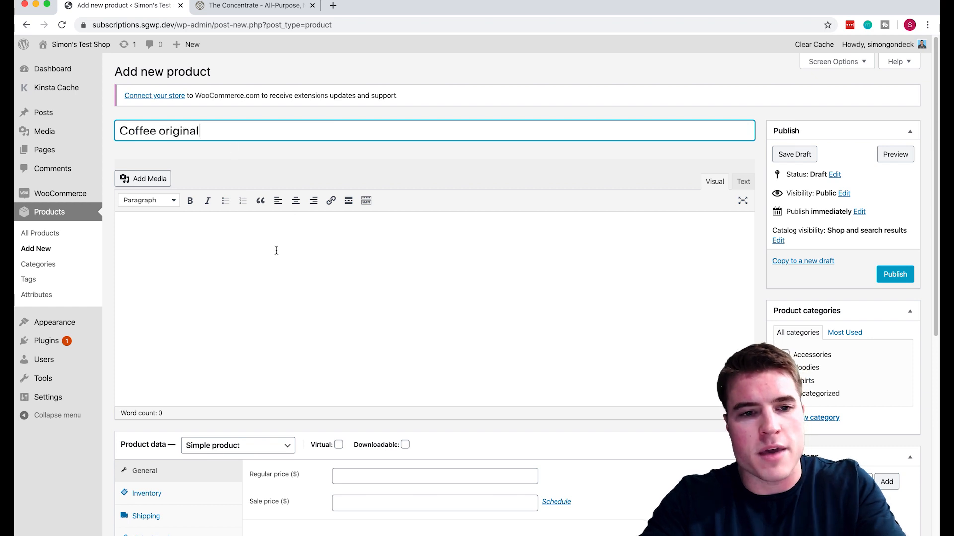
scroll(276, 250, down, 5)
scroll(277, 277, up, 1)
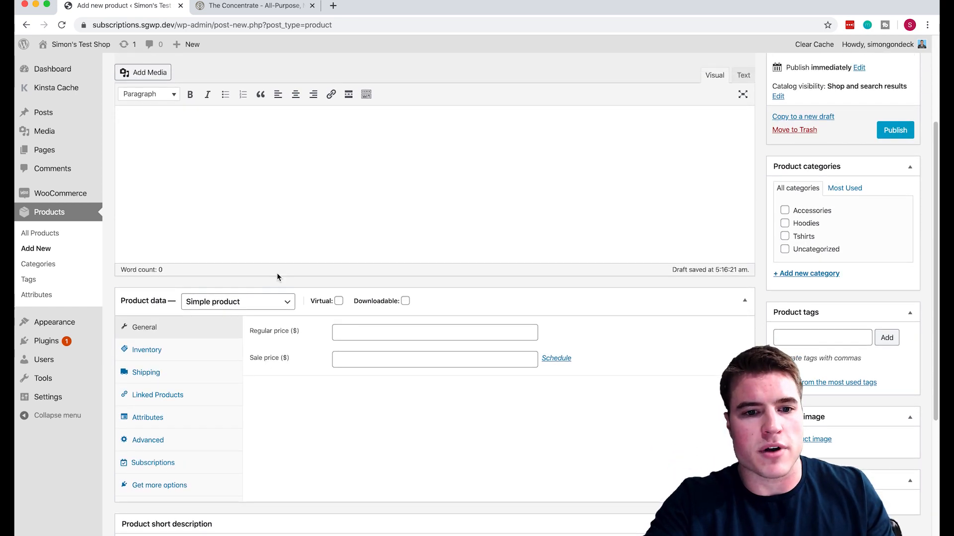
click(377, 336)
text(10.00)
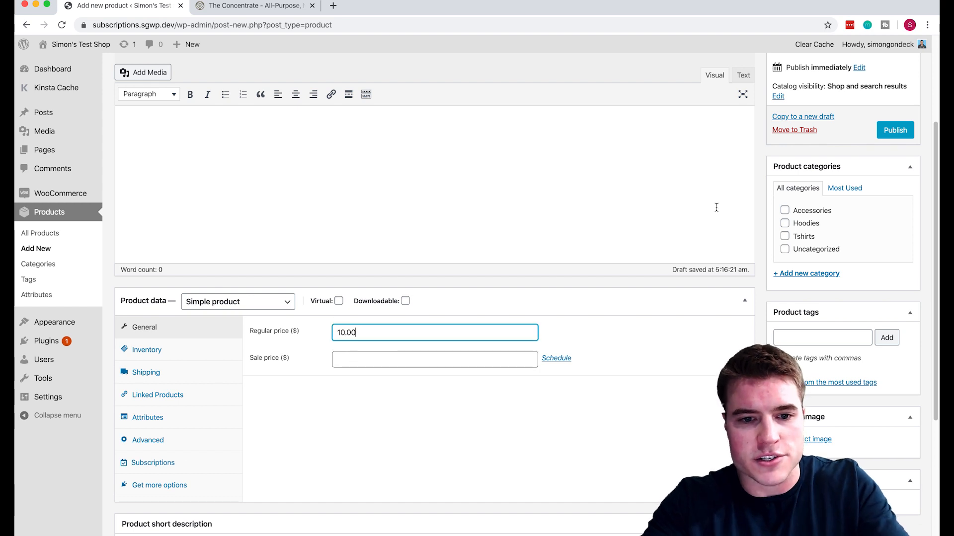
scroll(668, 186, up, 3)
scroll(711, 210, down, 8)
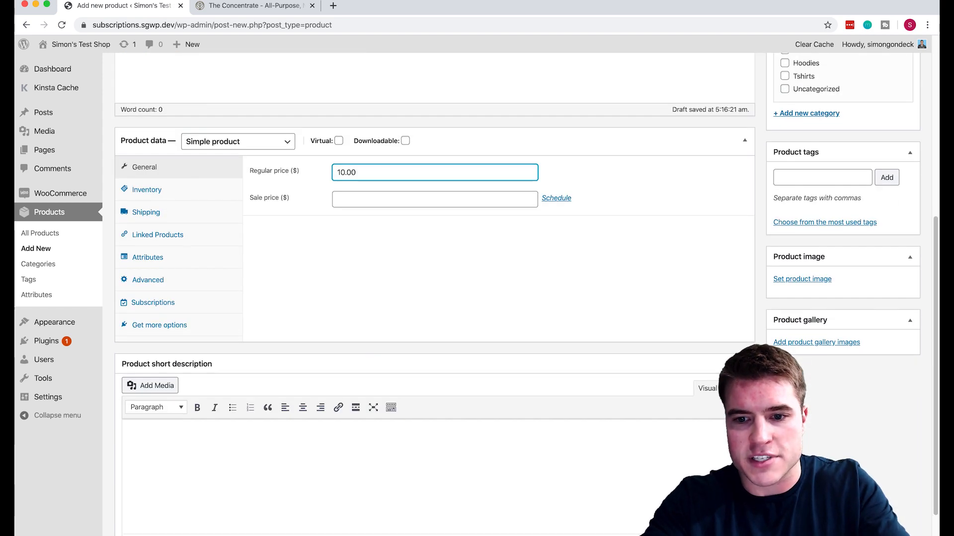
Set the coffee bag photo as the product image and publish the product.
click(792, 273)
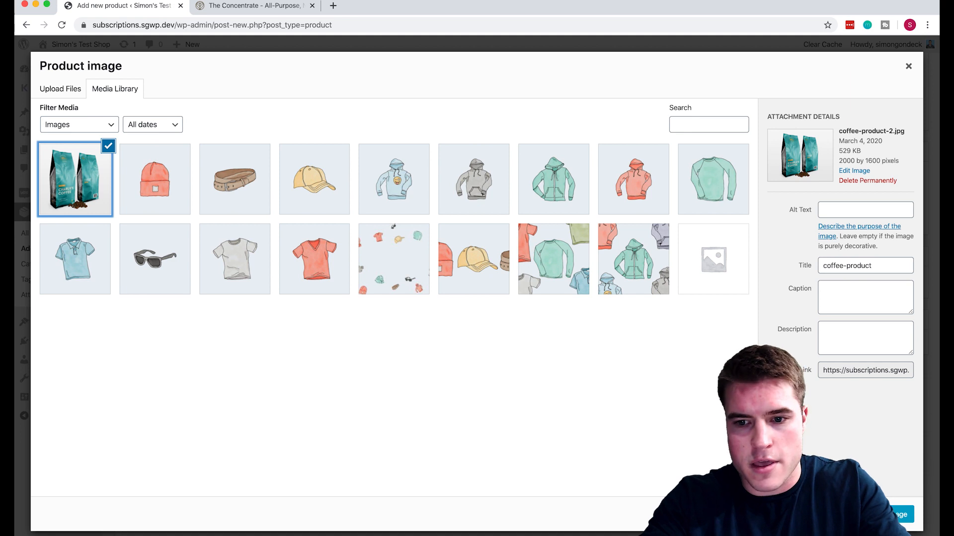
click(902, 514)
scroll(889, 248, up, 6)
click(896, 241)
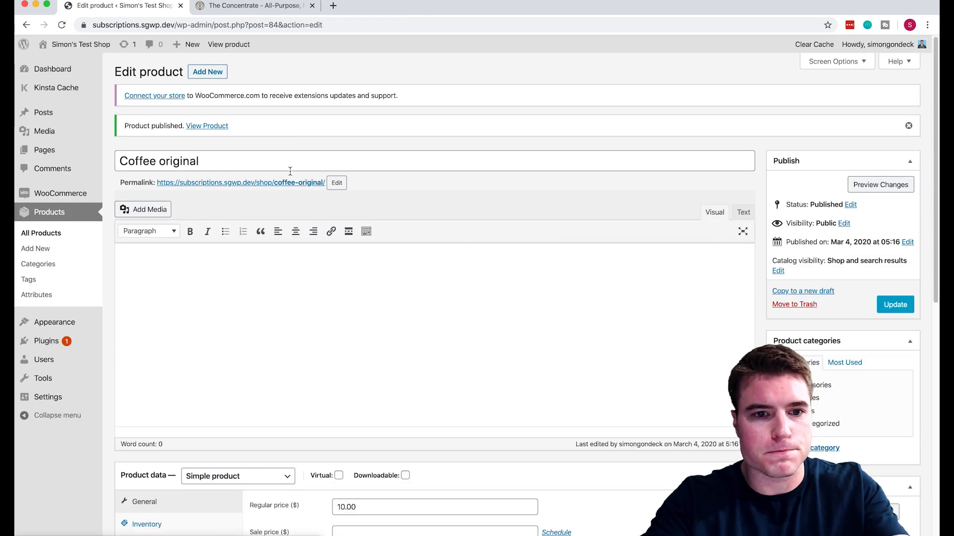
Show the live product page in its own window beside the narrowed product editor.
super+click(291, 183)
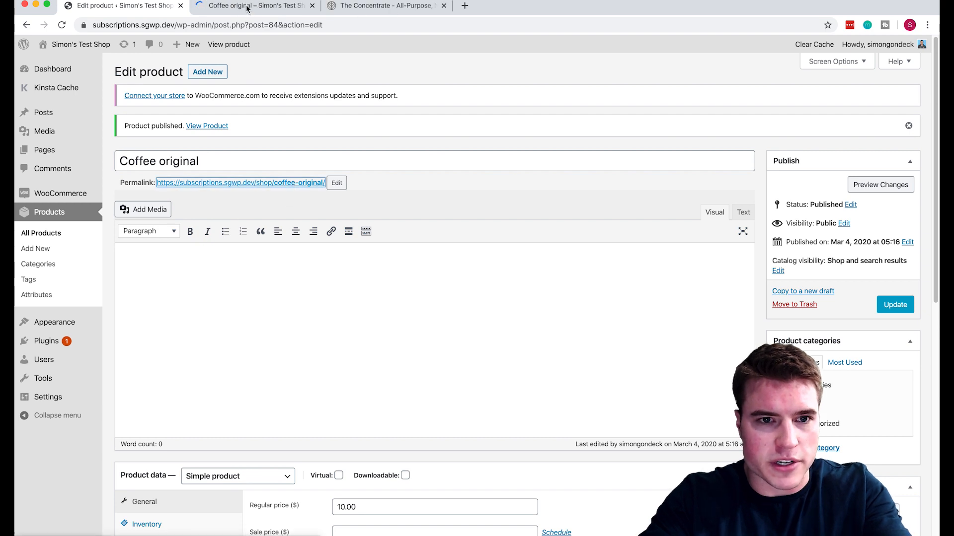
drag(249, 7, 252, 61)
drag(21, 43, 595, 1)
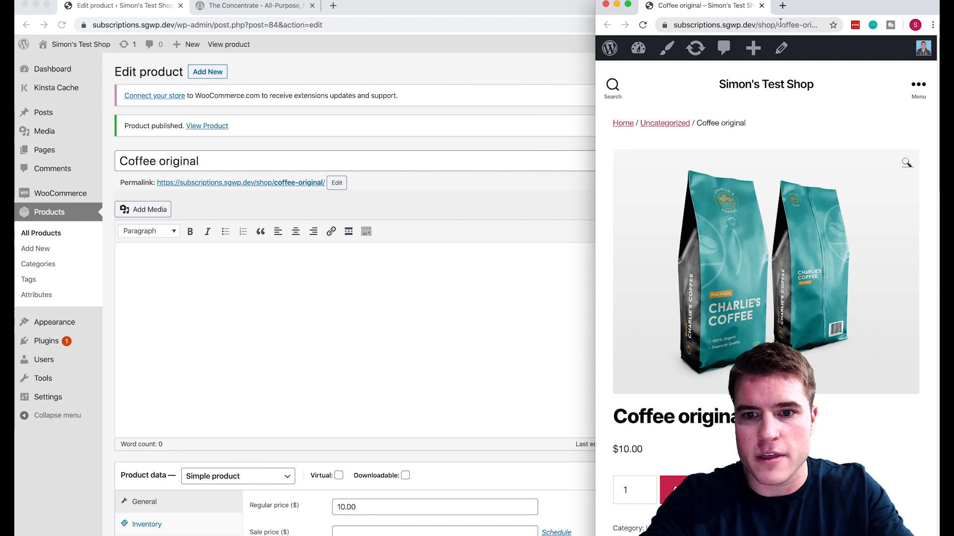
click(402, 299)
drag(939, 315, 594, 316)
scroll(431, 273, down, 5)
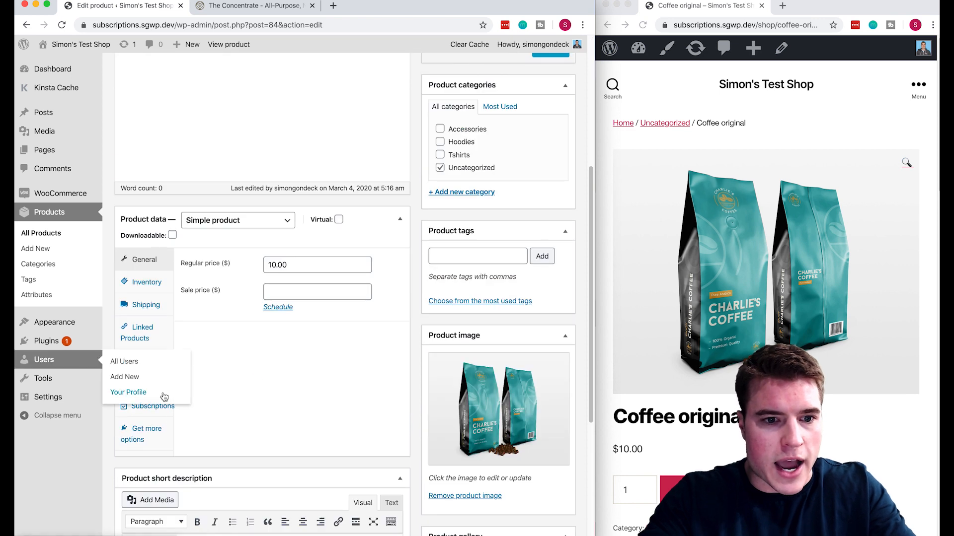
click(167, 407)
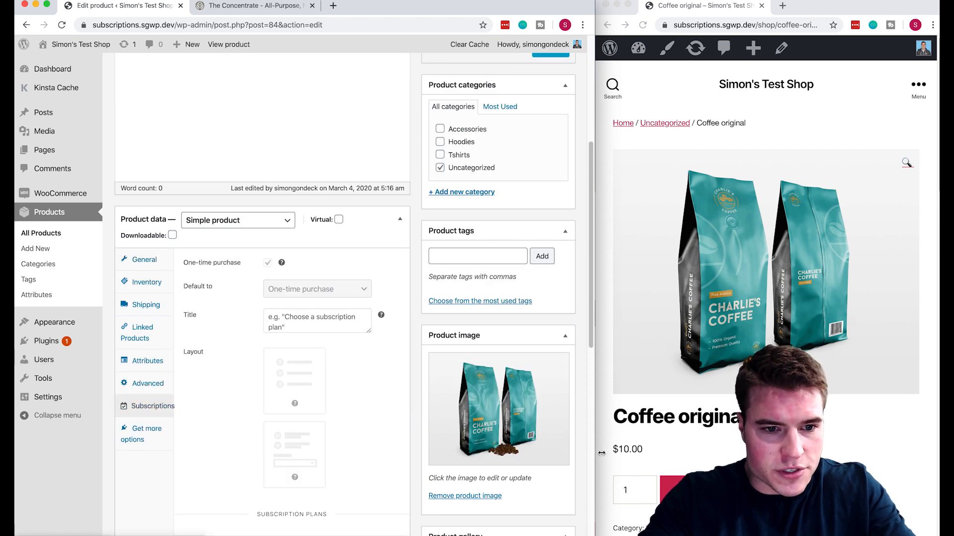
Add a monthly plan and an every-2nd-month plan, each with a 10% discount.
drag(594, 423, 742, 422)
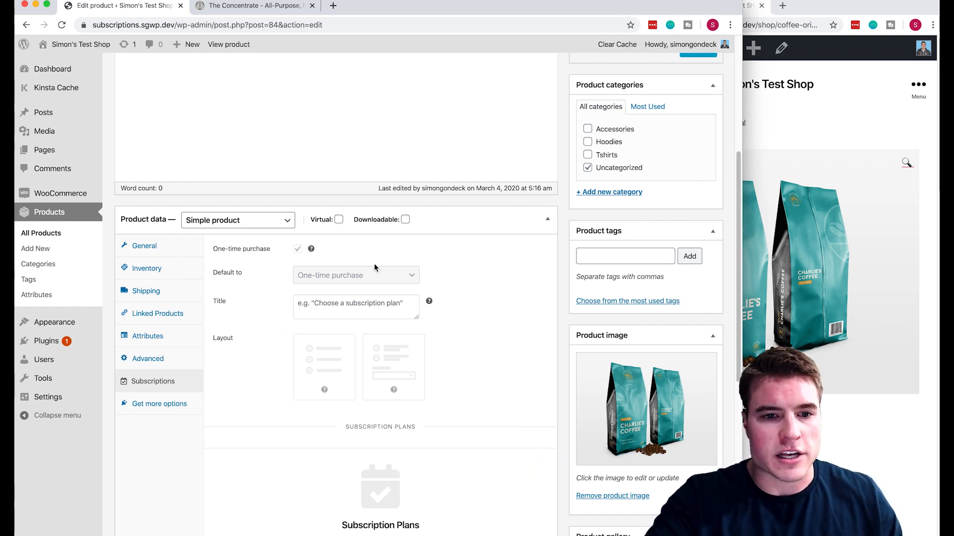
scroll(346, 403, down, 3)
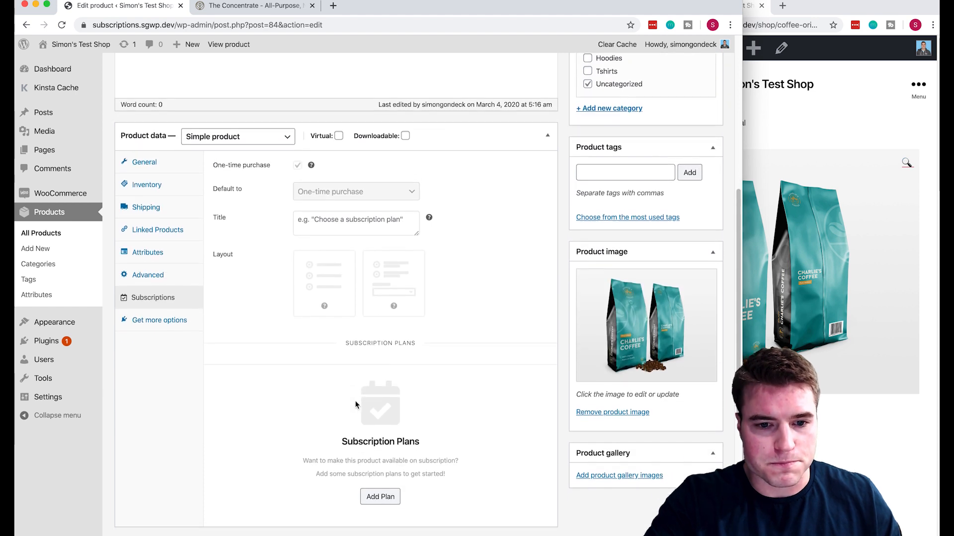
click(380, 492)
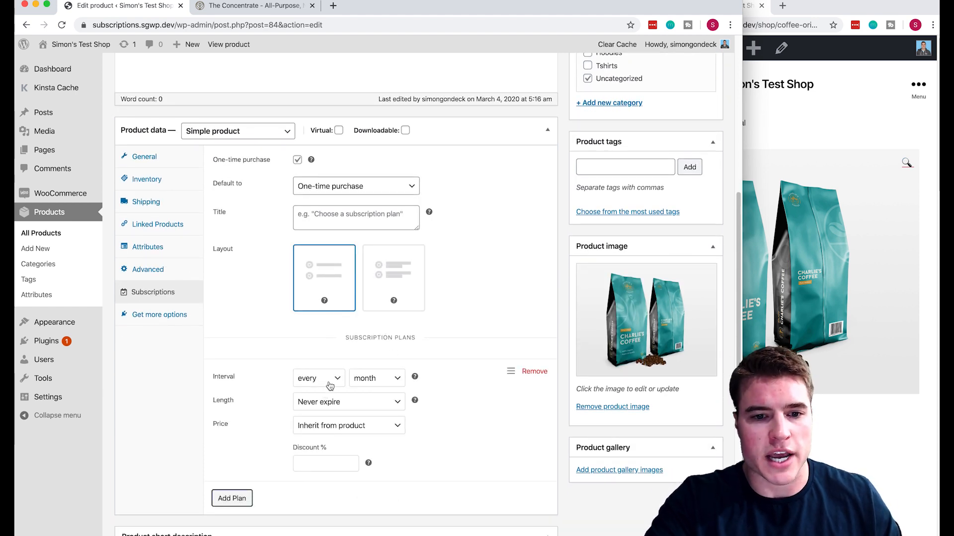
click(321, 459)
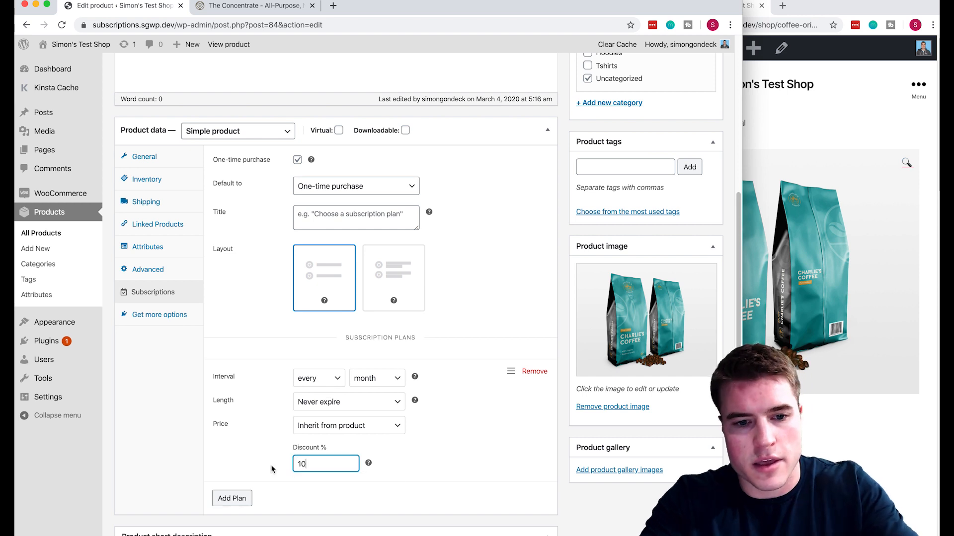
click(232, 498)
scroll(318, 476, down, 2)
click(325, 455)
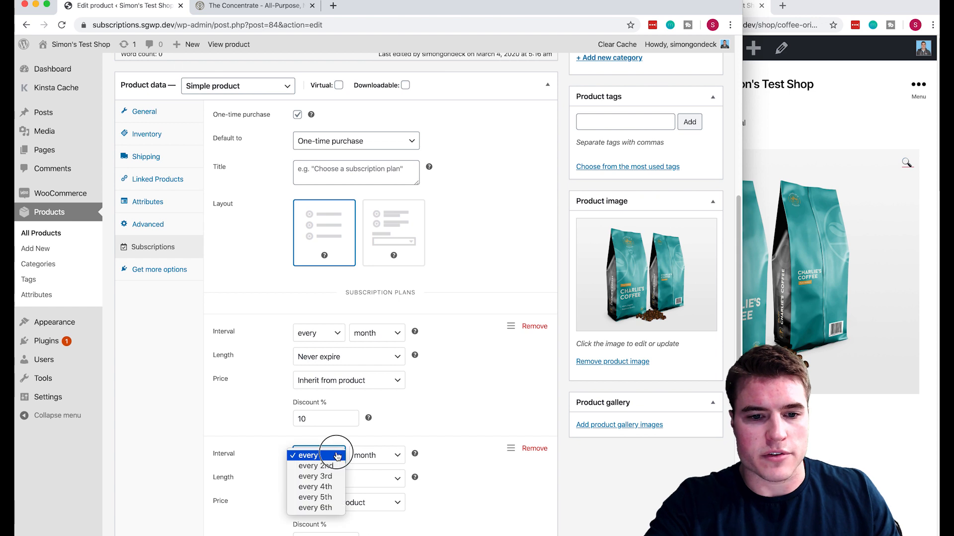
click(336, 467)
click(377, 456)
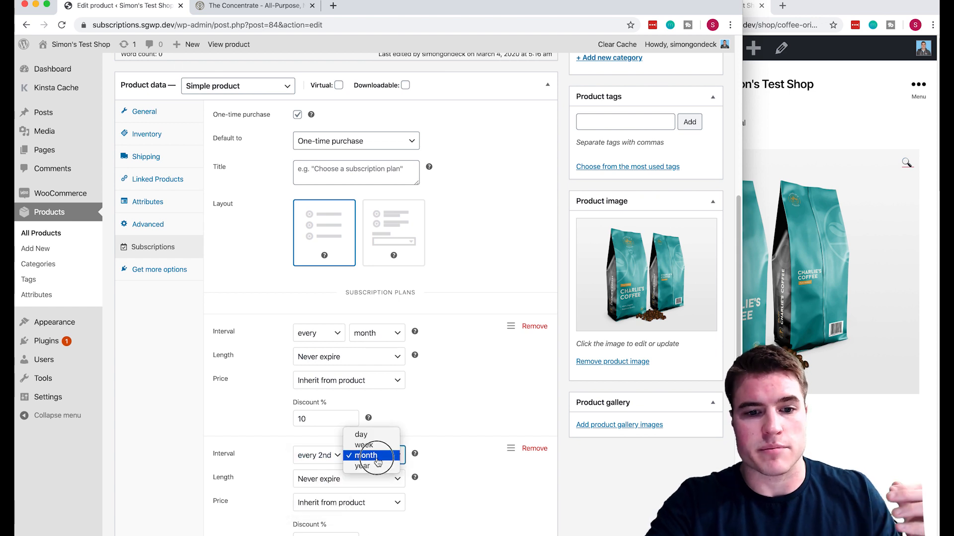
click(376, 457)
scroll(389, 469, down, 1)
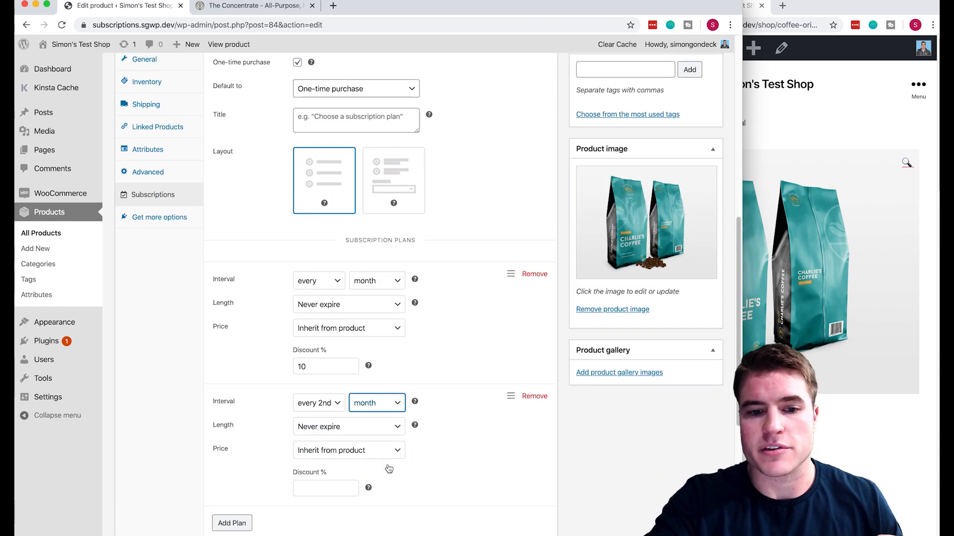
click(313, 491)
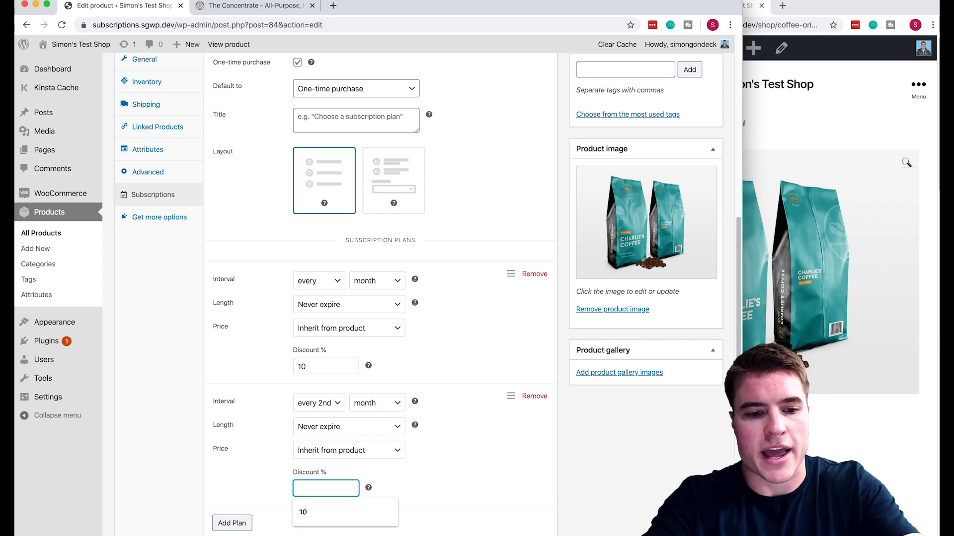
Add a third plan billed every 3rd month with a 10% discount.
click(231, 523)
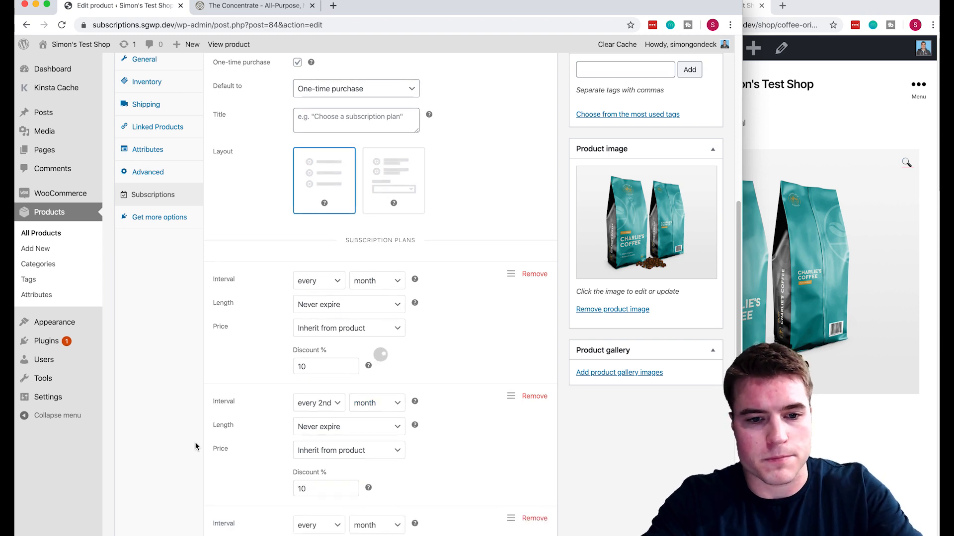
scroll(298, 447, down, 3)
click(323, 385)
click(333, 406)
click(300, 467)
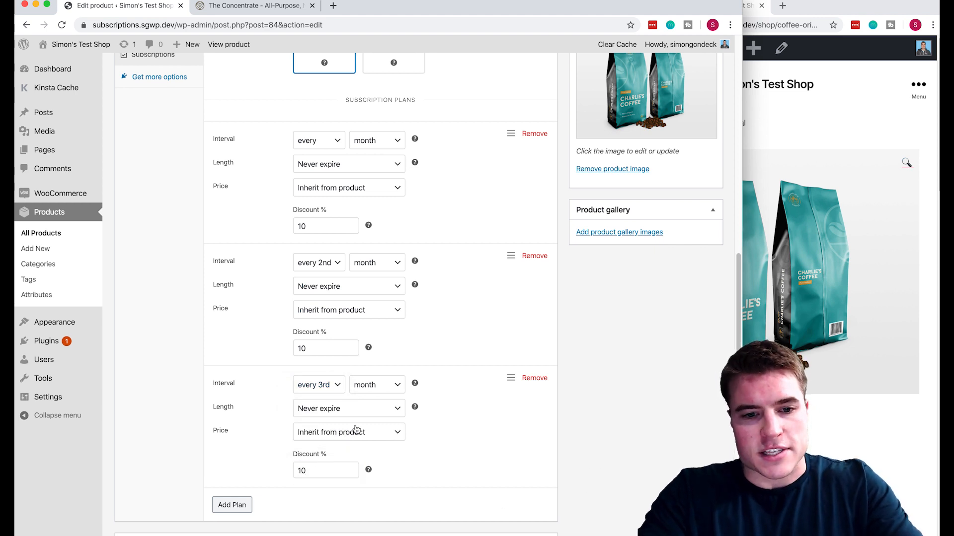
Title the subscription options 'Subscribe and save 10%' and update the product.
scroll(353, 430, up, 5)
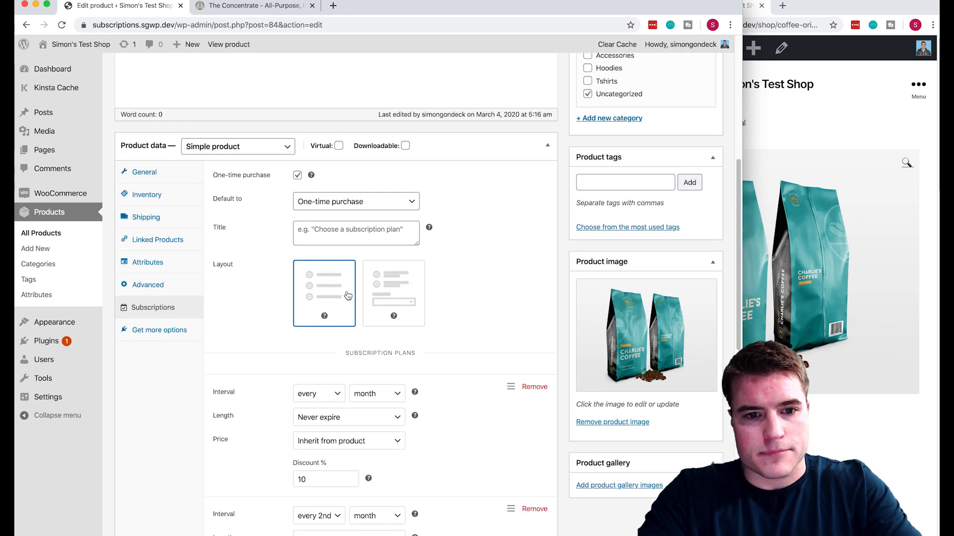
click(349, 232)
text(Subscribe and save )
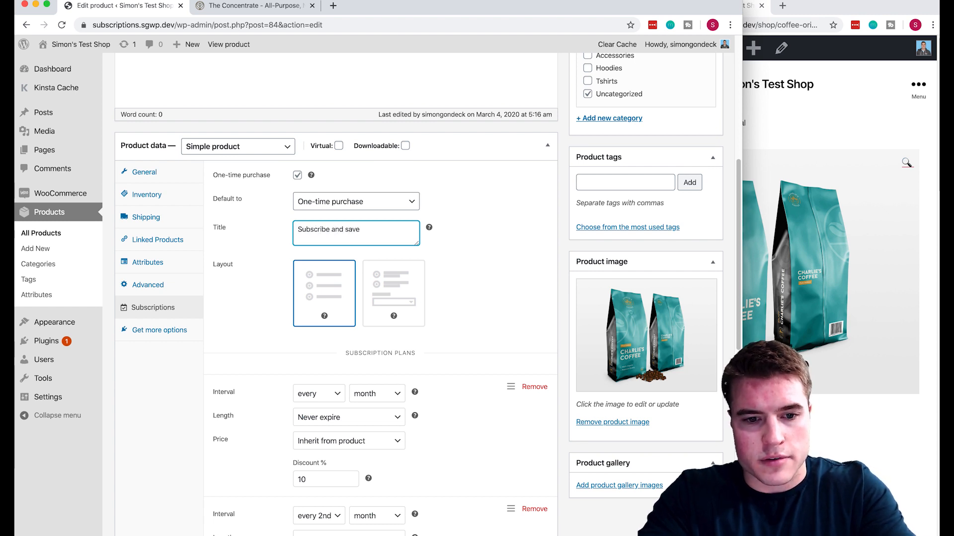
text(10% every)
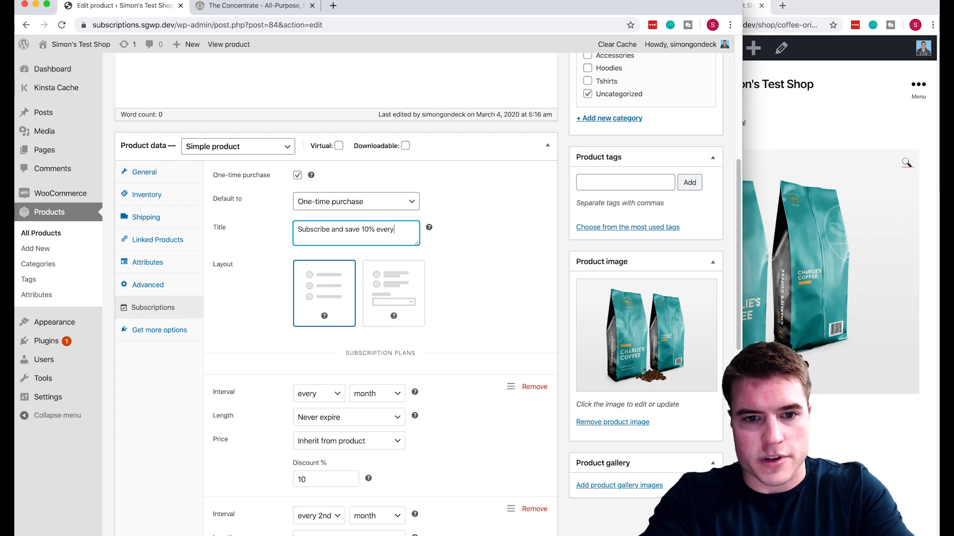
scroll(452, 213, up, 3)
key(BackSpace)
key(BackSpace)
key(BackSpace)
key(BackSpace)
key(BackSpace)
key(BackSpace)
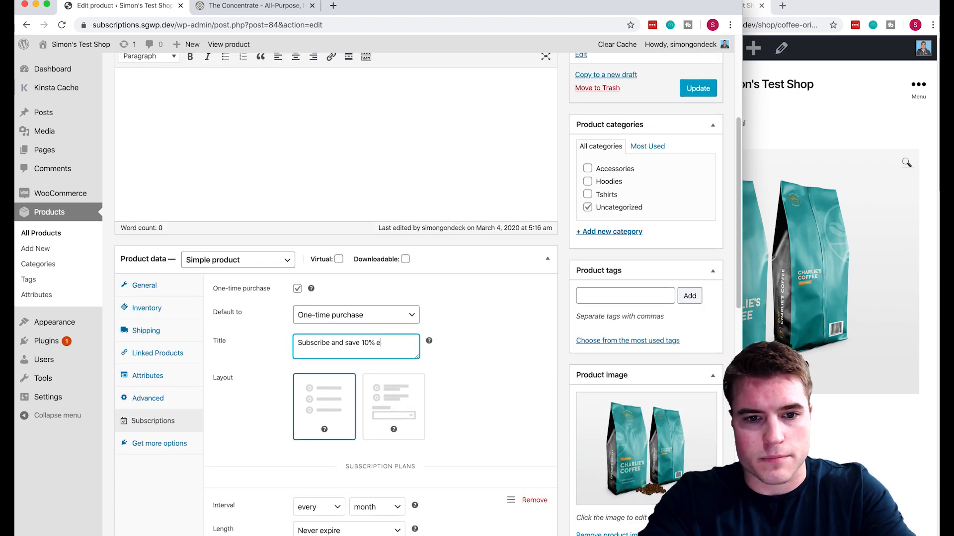
scroll(562, 279, up, 2)
click(689, 164)
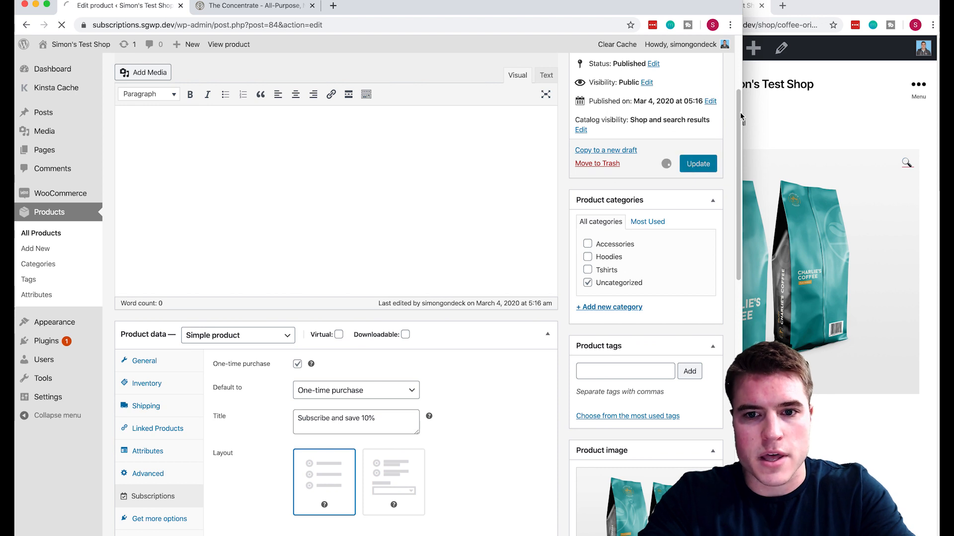
Reload the shop page and choose the $9.00 monthly subscription option.
click(847, 7)
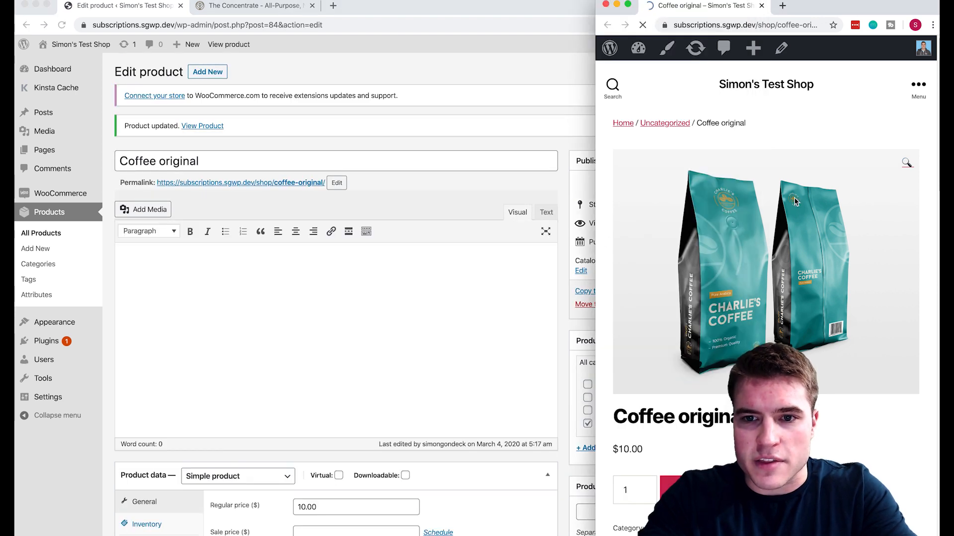
key(super+r)
scroll(783, 260, down, 3)
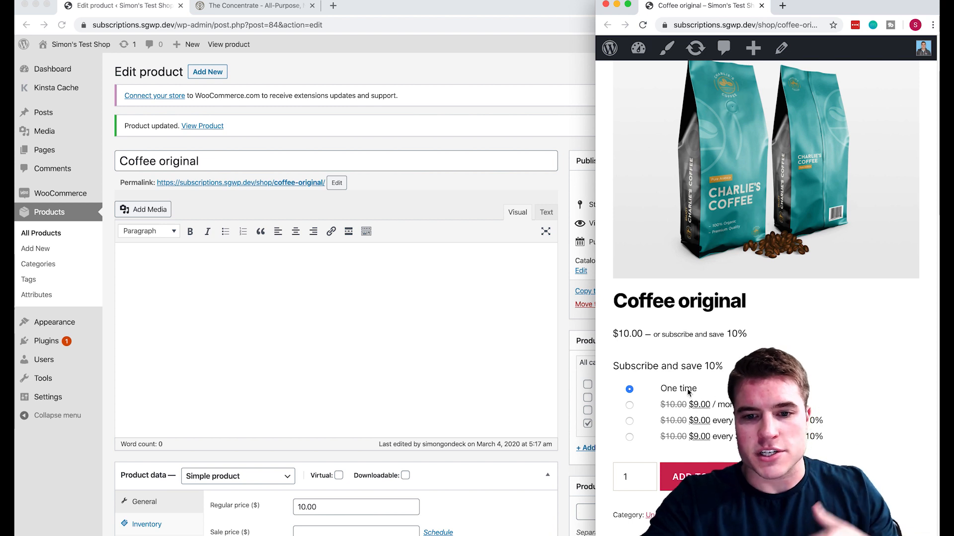
click(736, 405)
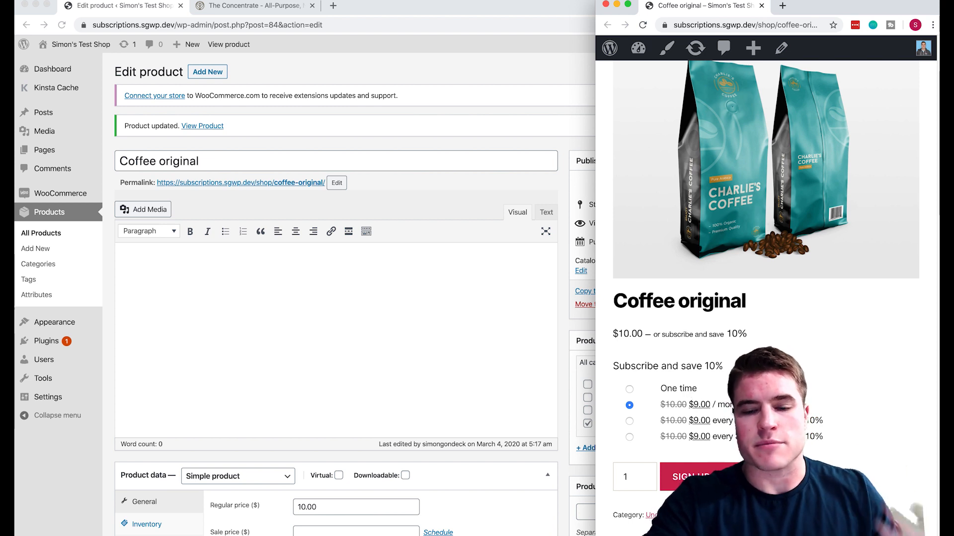
Switch the product's subscription options to the dropdown-style layout and save.
click(412, 349)
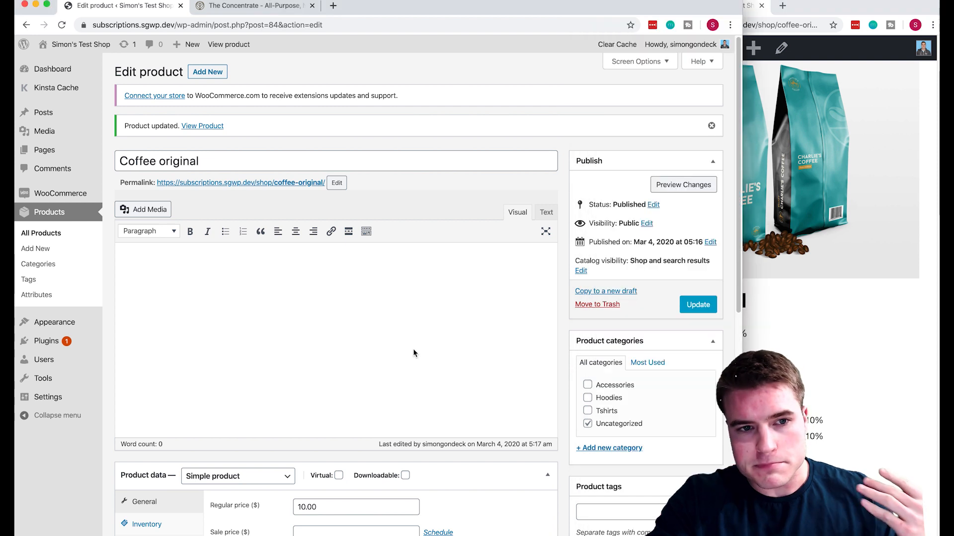
scroll(412, 349, down, 5)
click(173, 380)
click(396, 362)
scroll(502, 338, up, 3)
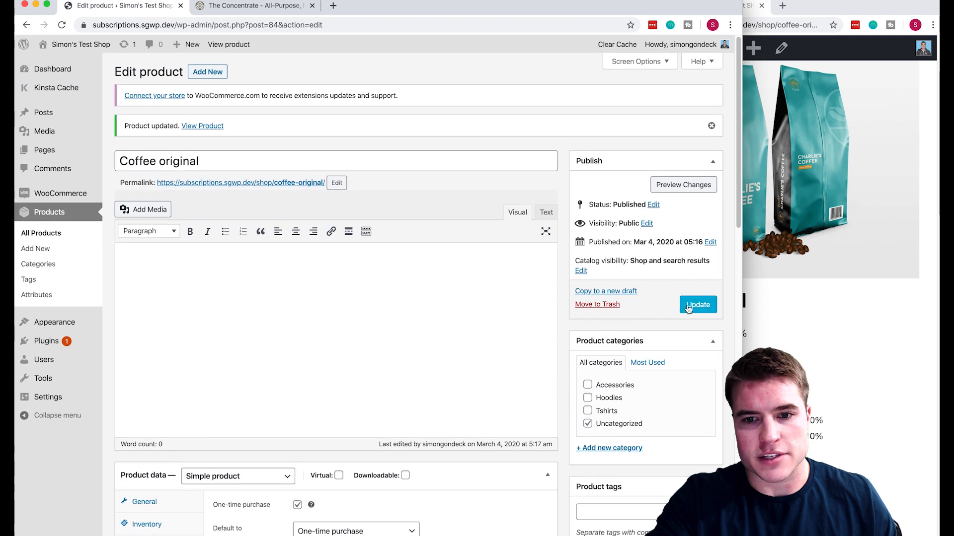
click(698, 304)
On the reloaded shop page, pick Subscribe and save with every-month delivery, then view Branch Basics.
click(866, 273)
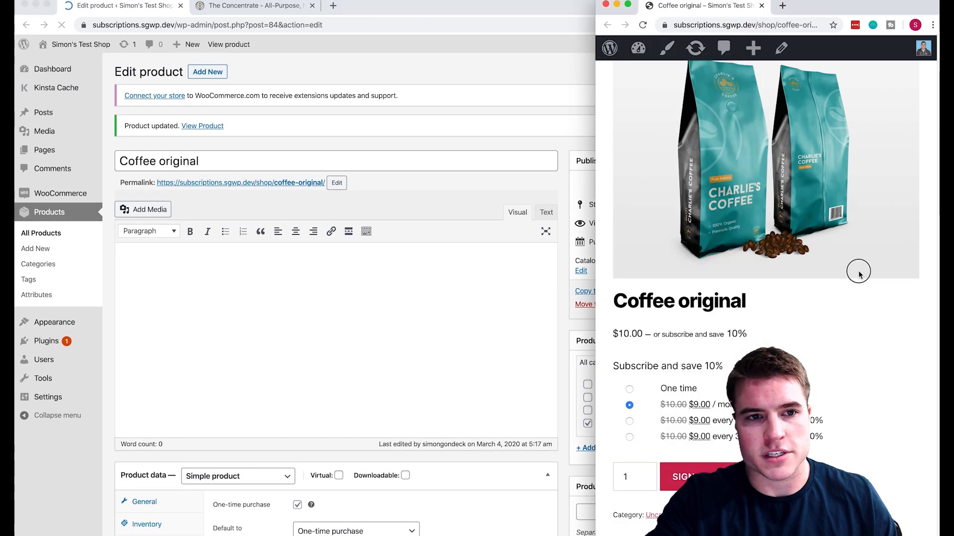
key(super+r)
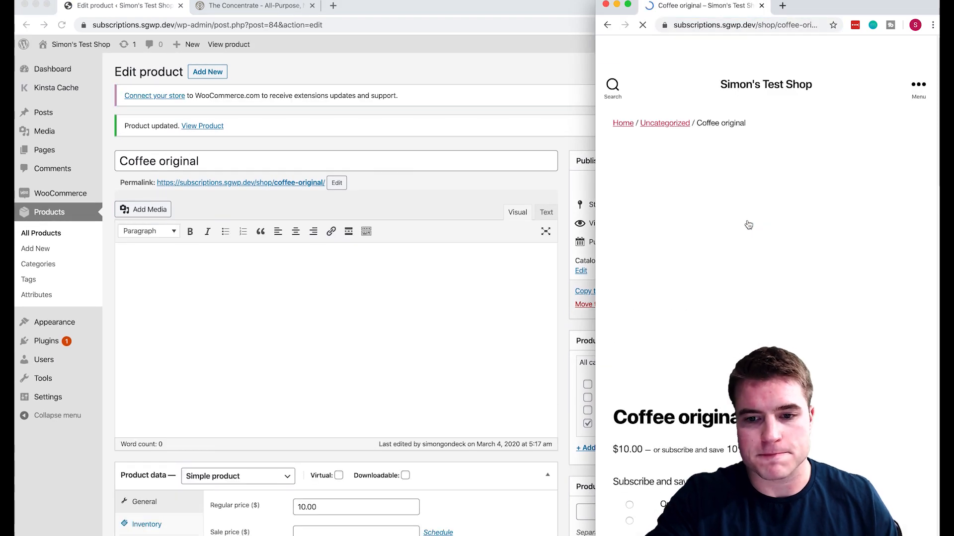
click(630, 420)
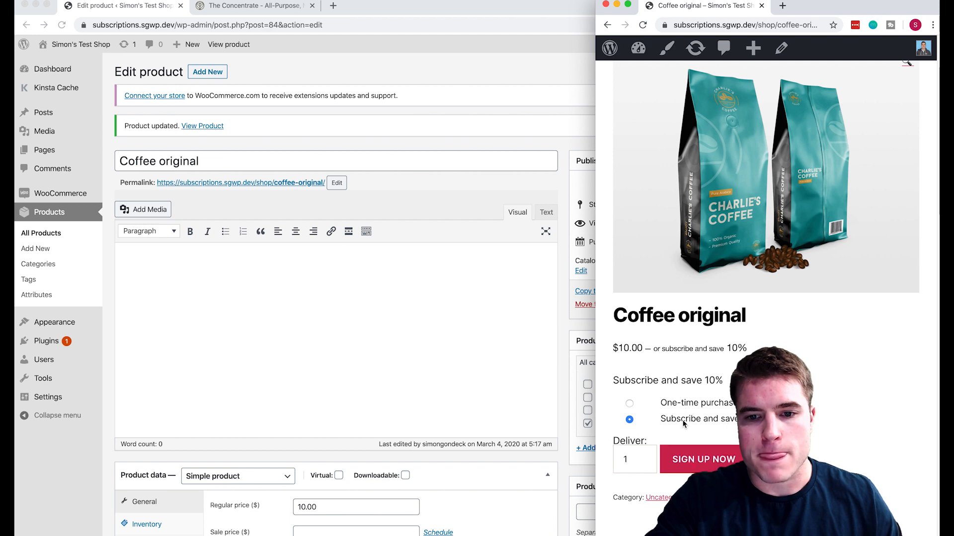
click(656, 460)
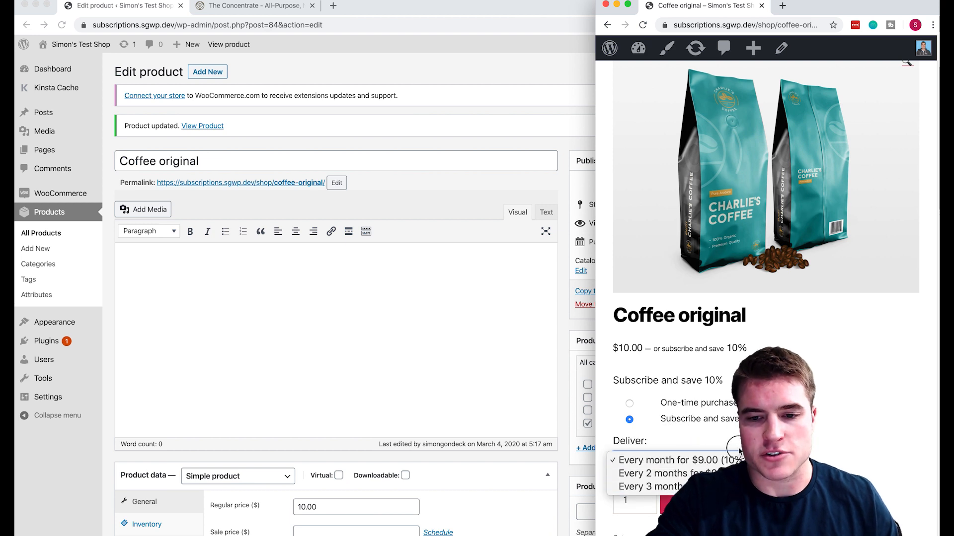
click(780, 427)
click(780, 427)
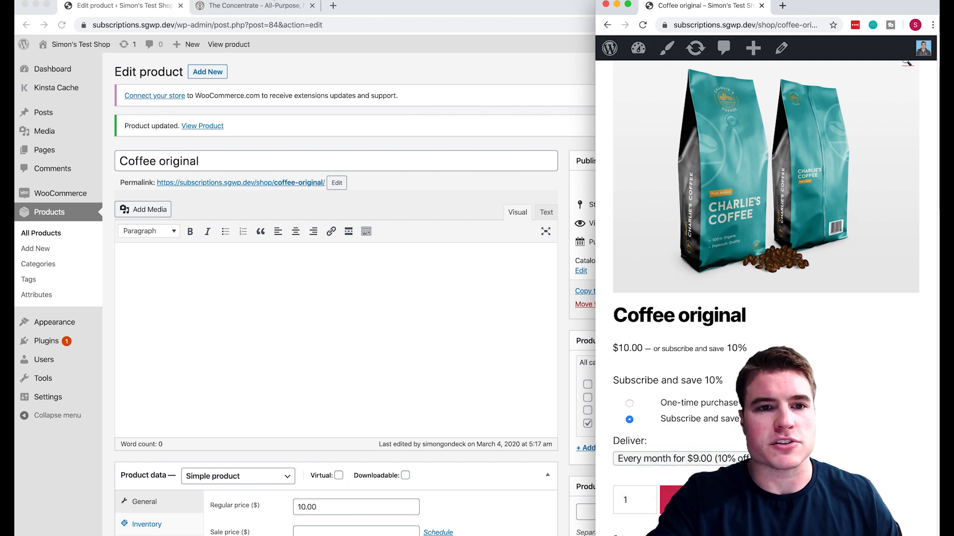
click(271, 6)
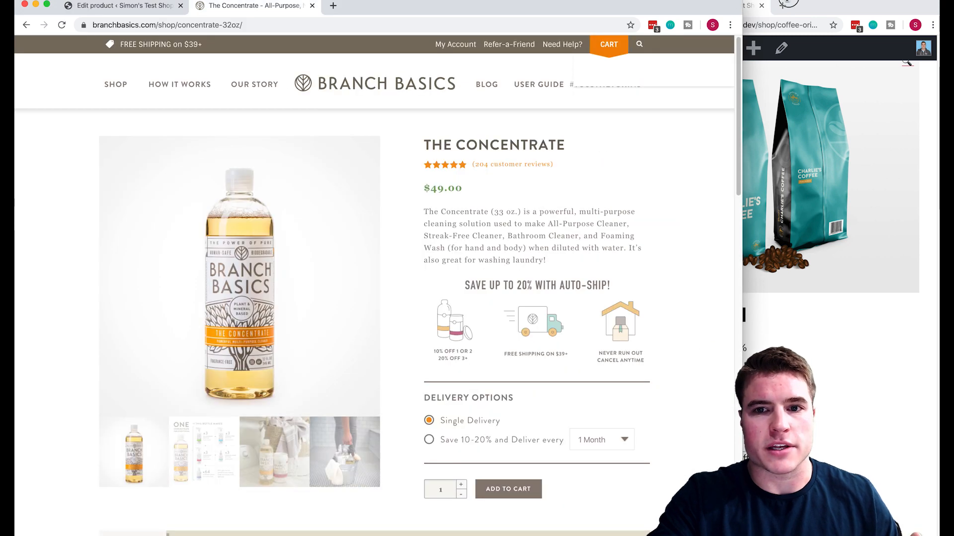
Pick Branch Basics' Save 10-20% auto-ship every 1 Month, then return to the Coffee original editor.
click(583, 440)
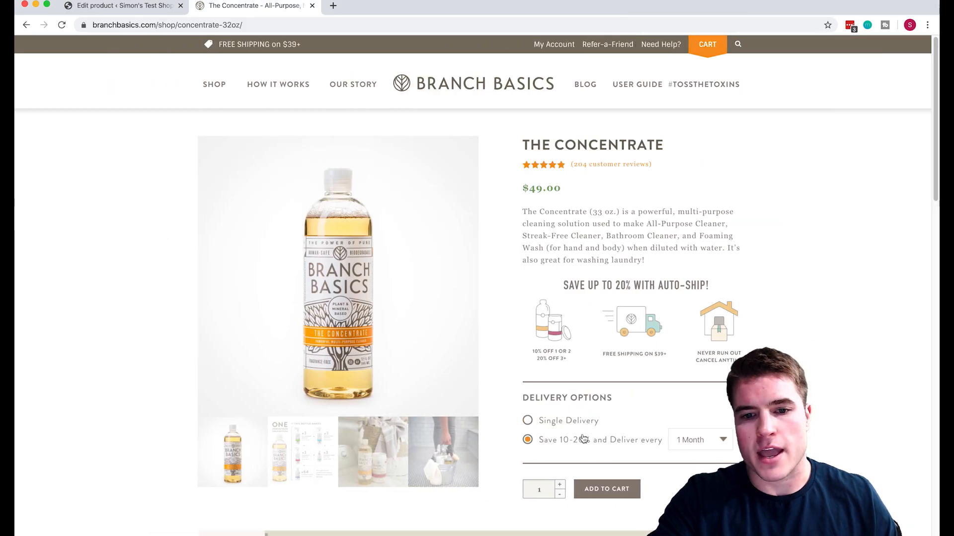
click(691, 440)
key(Escape)
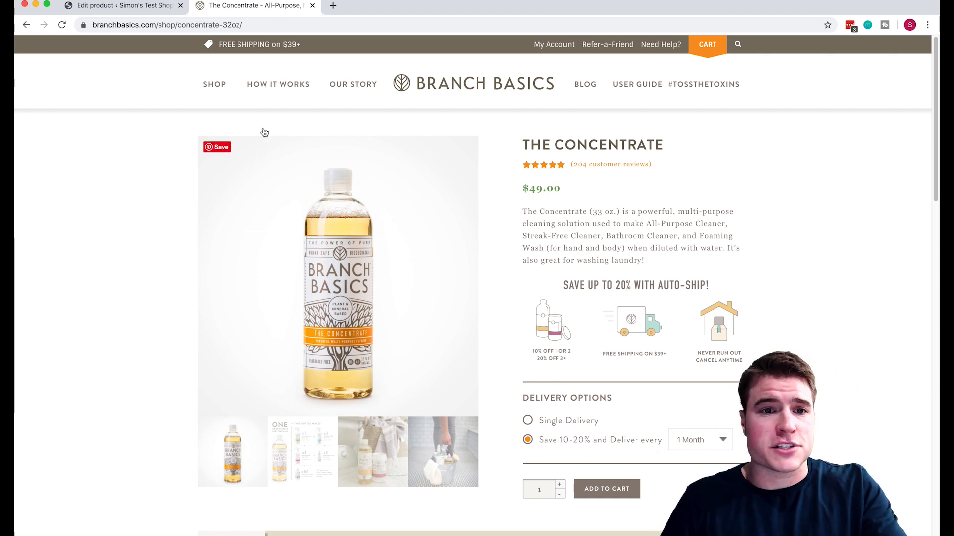
click(137, 8)
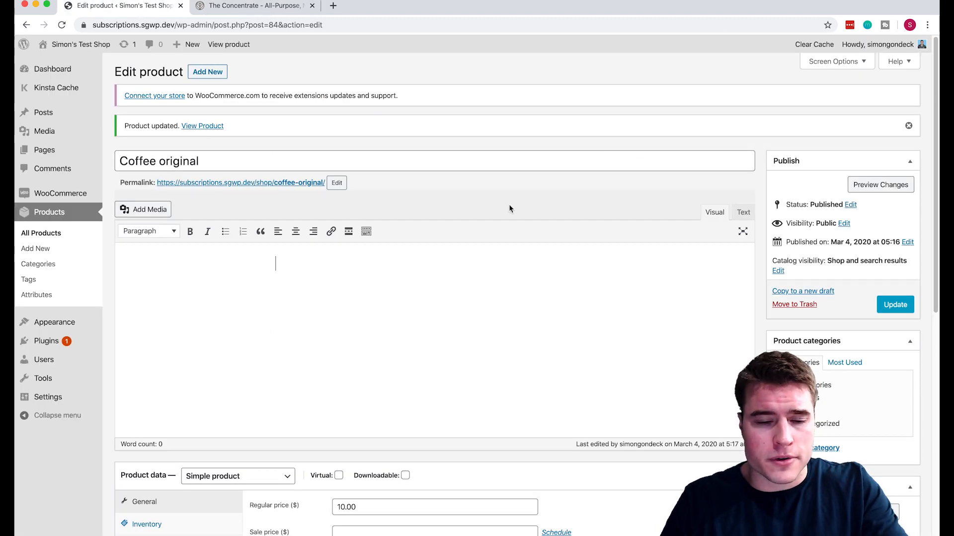
Open the live Coffee original page from its permalink, then return to the Branch Basics Concentrate page.
click(295, 185)
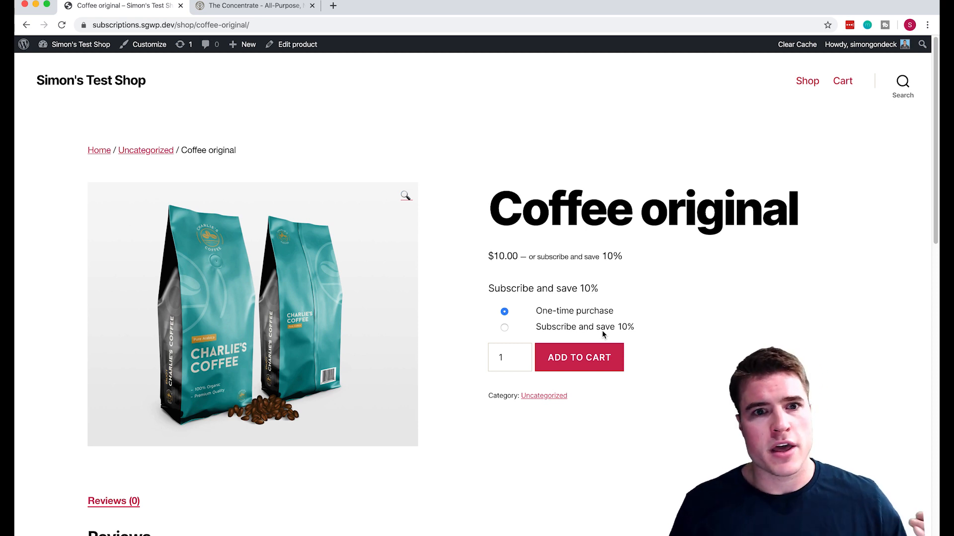
click(271, 5)
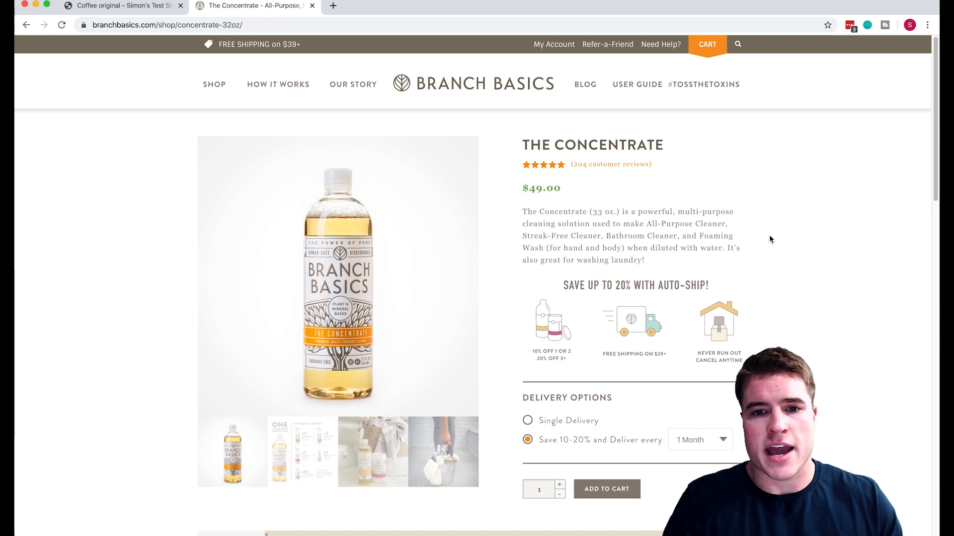
Browse the Branch Basics shop catalogue.
click(215, 85)
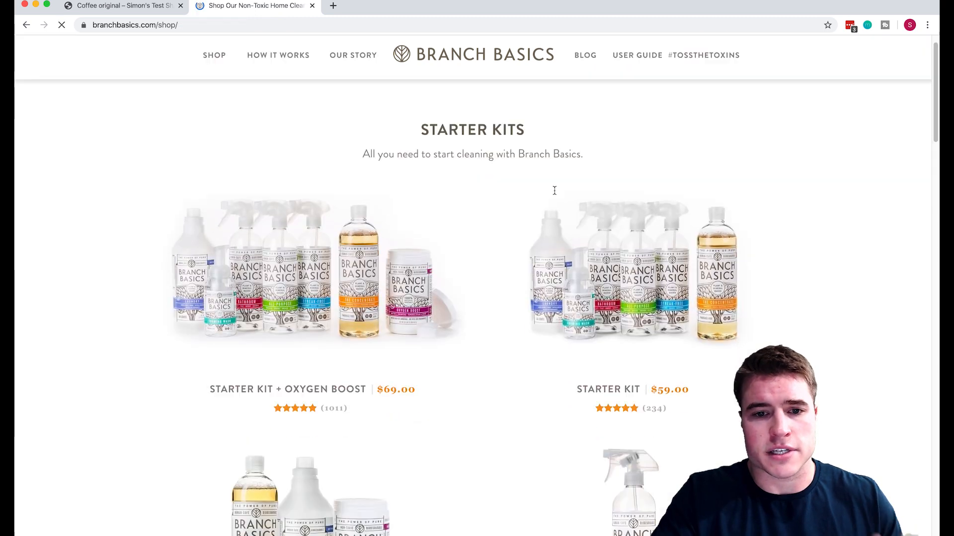
scroll(555, 195, down, 7)
scroll(555, 194, down, 7)
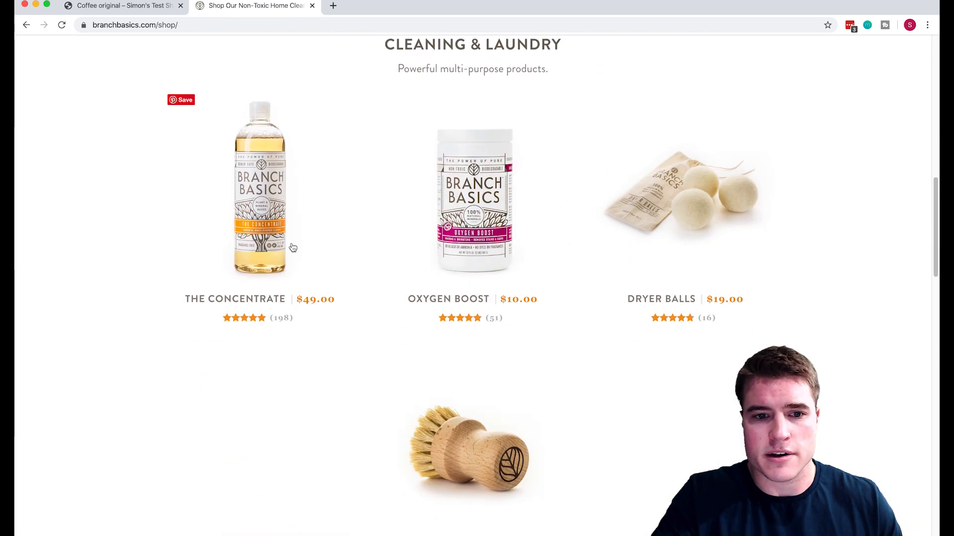
scroll(292, 248, down, 5)
scroll(292, 247, up, 5)
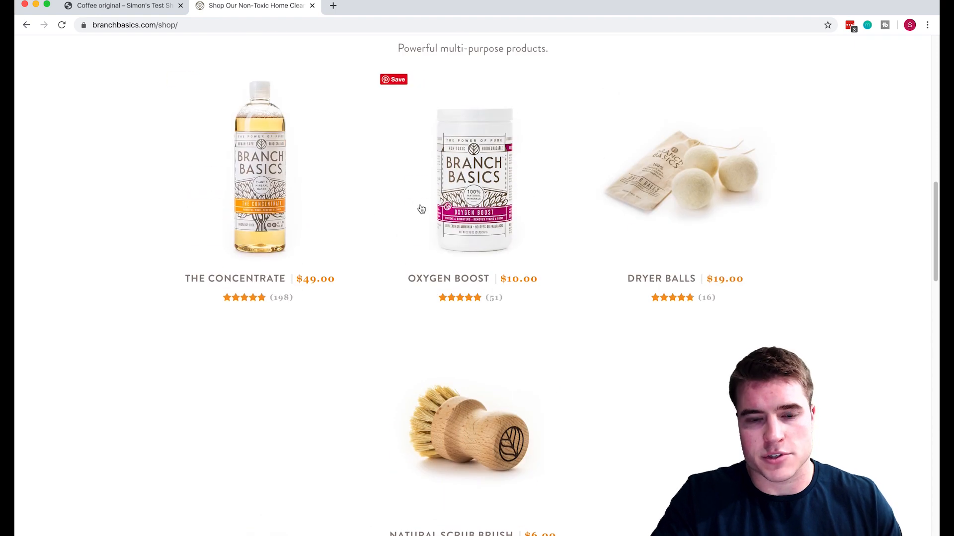
scroll(695, 278, up, 1)
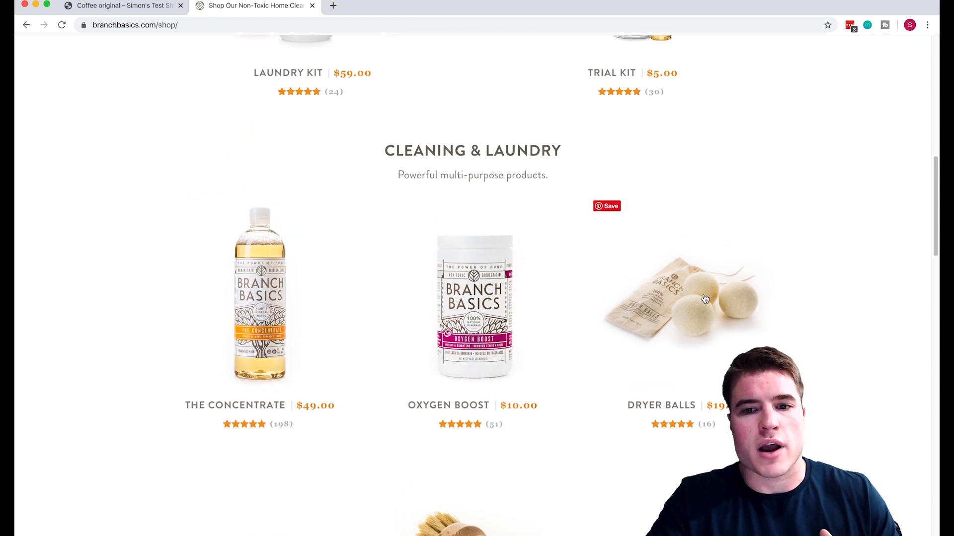
scroll(705, 298, down, 3)
scroll(706, 299, down, 2)
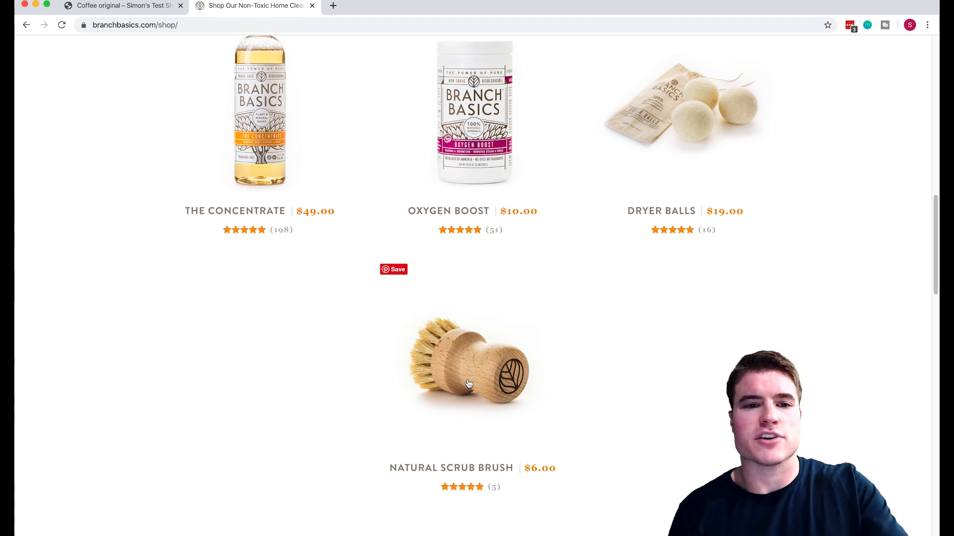
scroll(469, 384, up, 4)
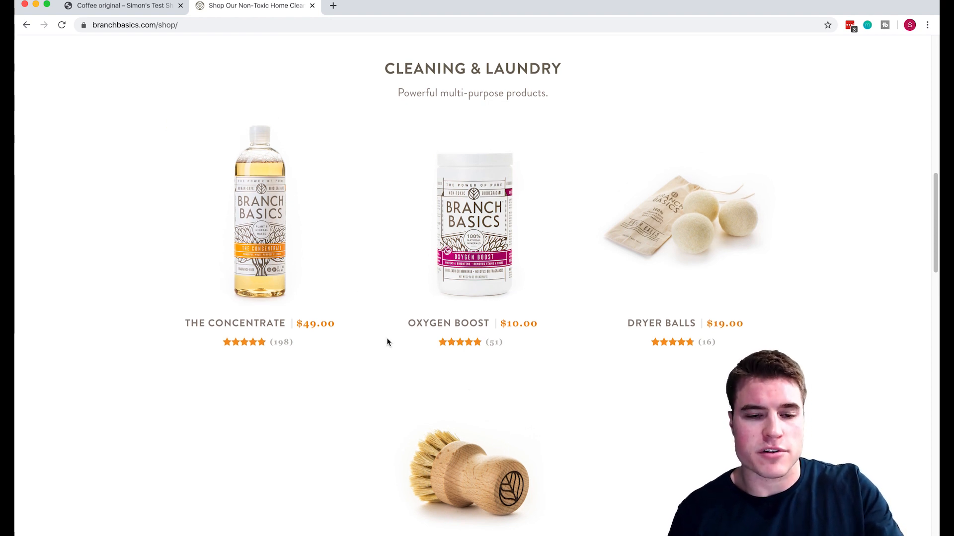
scroll(388, 341, up, 15)
scroll(388, 342, up, 3)
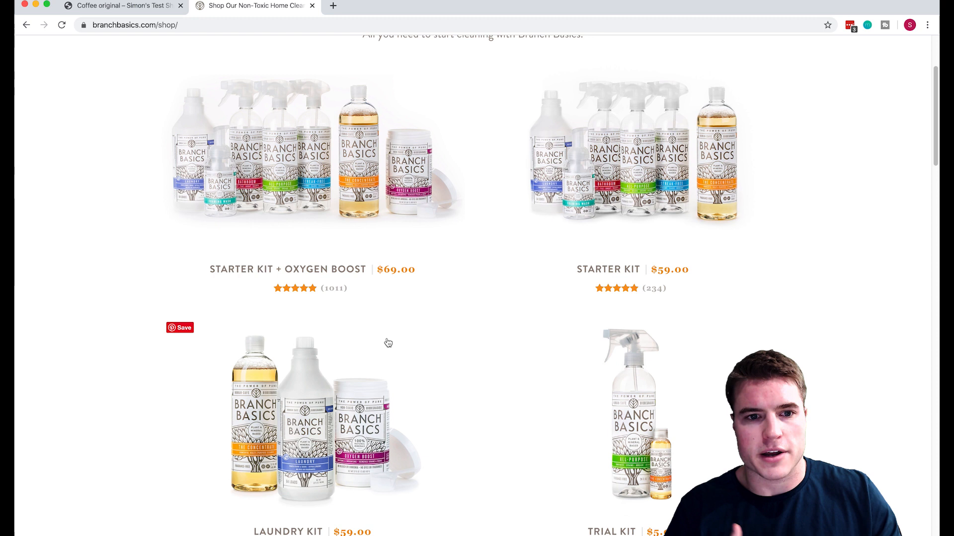
scroll(388, 343, up, 5)
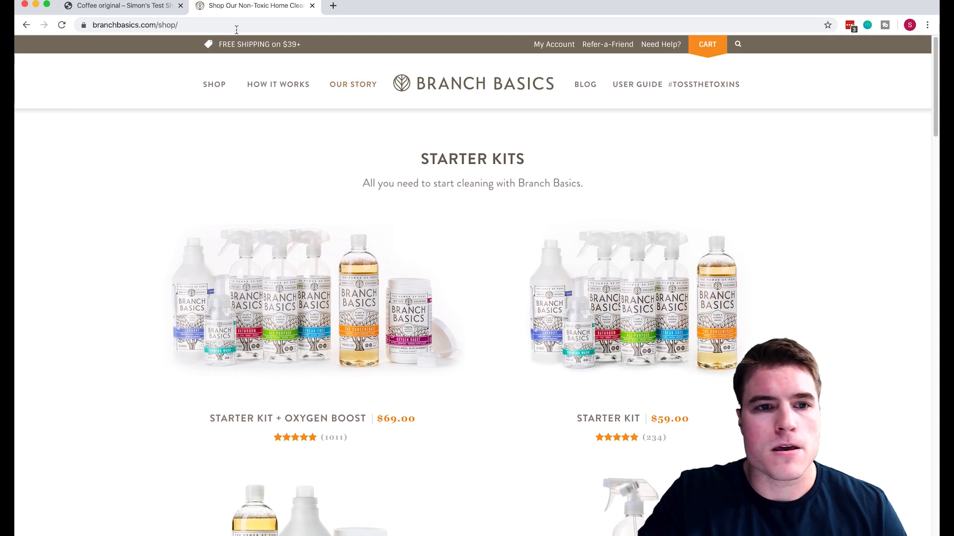
scroll(376, 180, down, 8)
scroll(375, 180, down, 10)
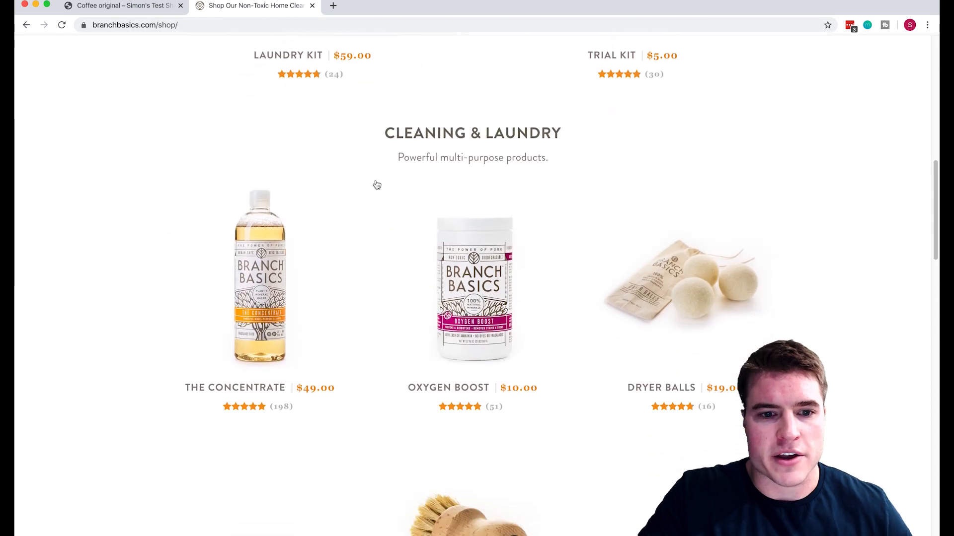
Open The Concentrate and Natural Scrub Brush pages, reorder them, then close them.
super+click(281, 208)
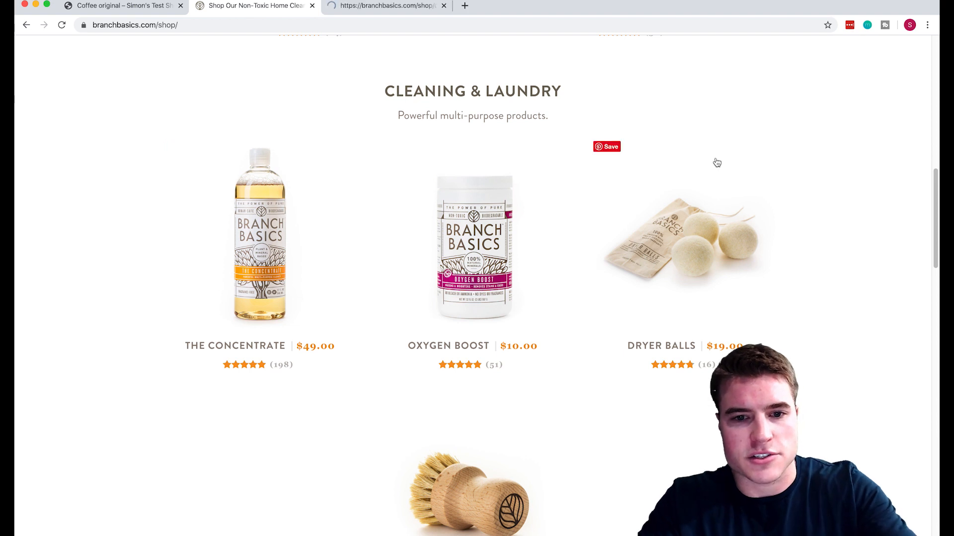
scroll(672, 222, down, 1)
scroll(671, 223, down, 2)
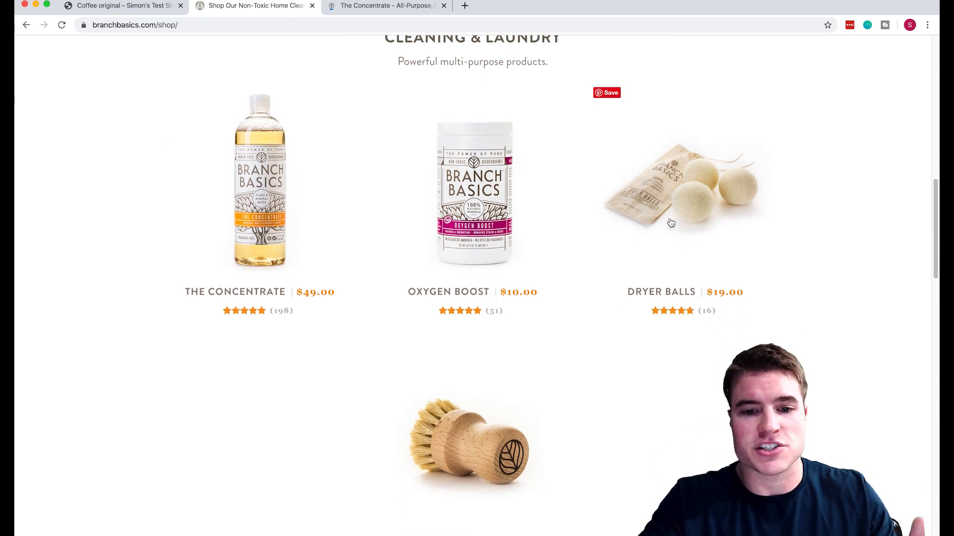
click(486, 187)
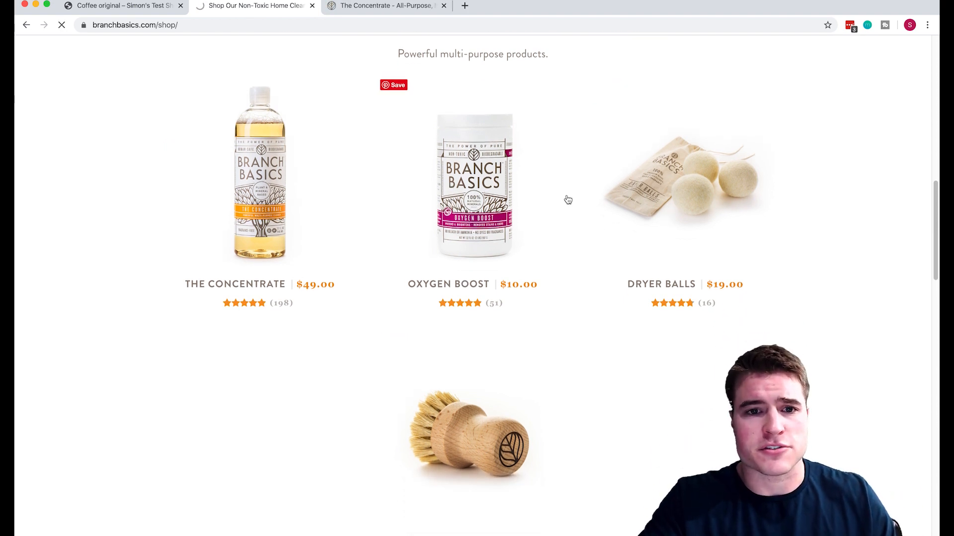
mouse_move(249, 6)
mouse_down()
mouse_move(358, 7)
mouse_move(381, 26)
mouse_up()
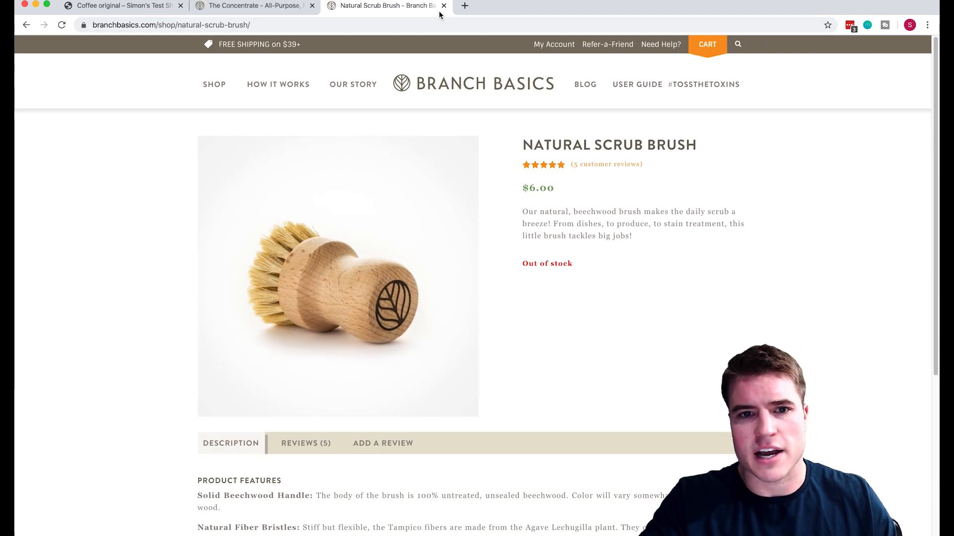
click(283, 7)
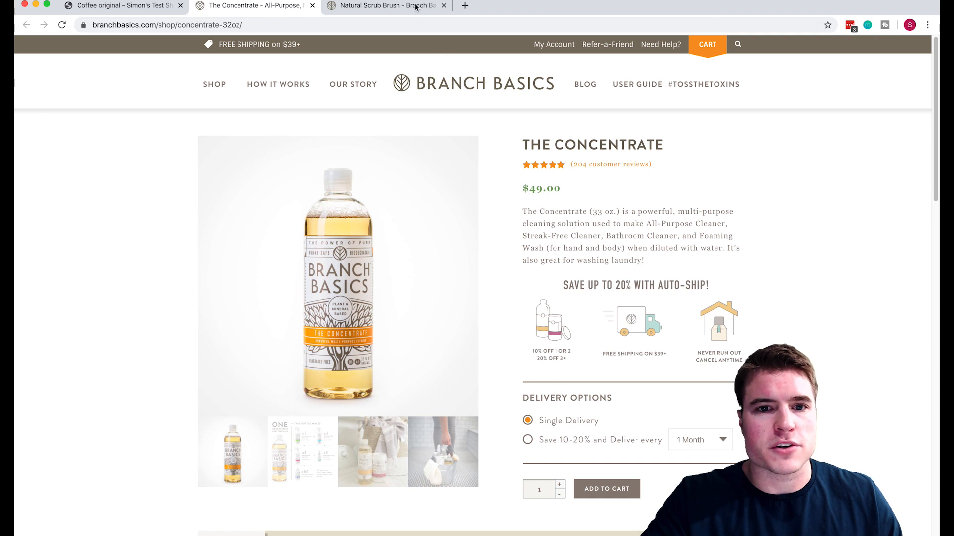
click(312, 5)
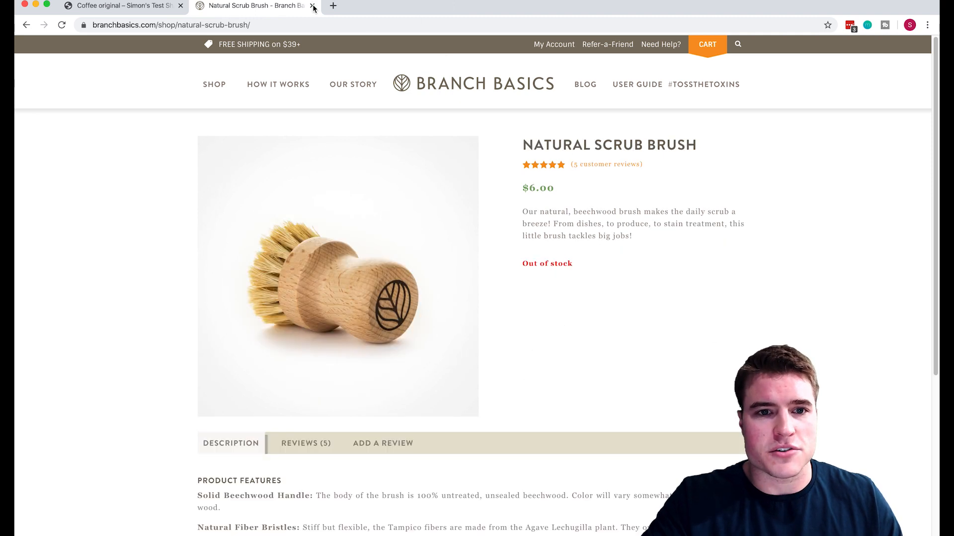
click(312, 6)
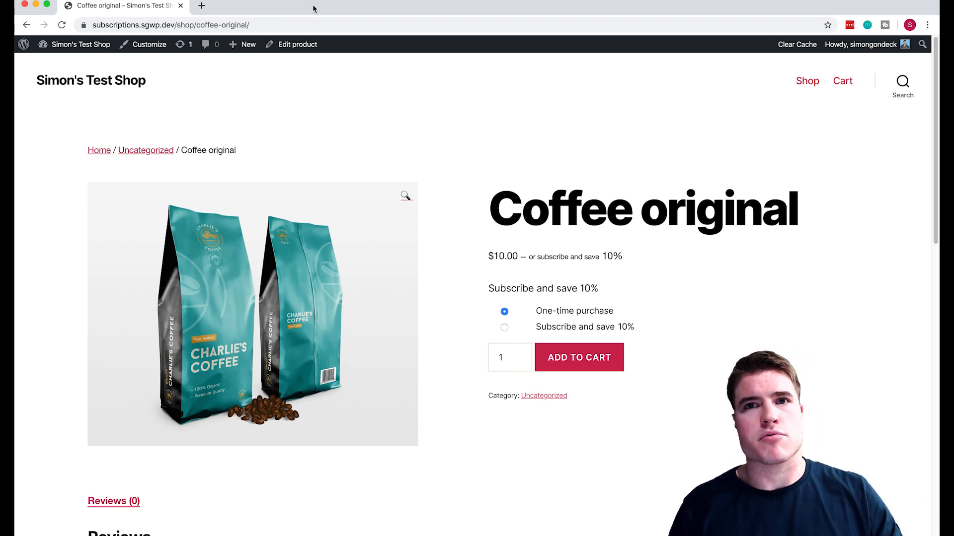
Reopen The Concentrate from recently closed pages, close it again, and go to the WordPress Dashboard.
click(172, 0)
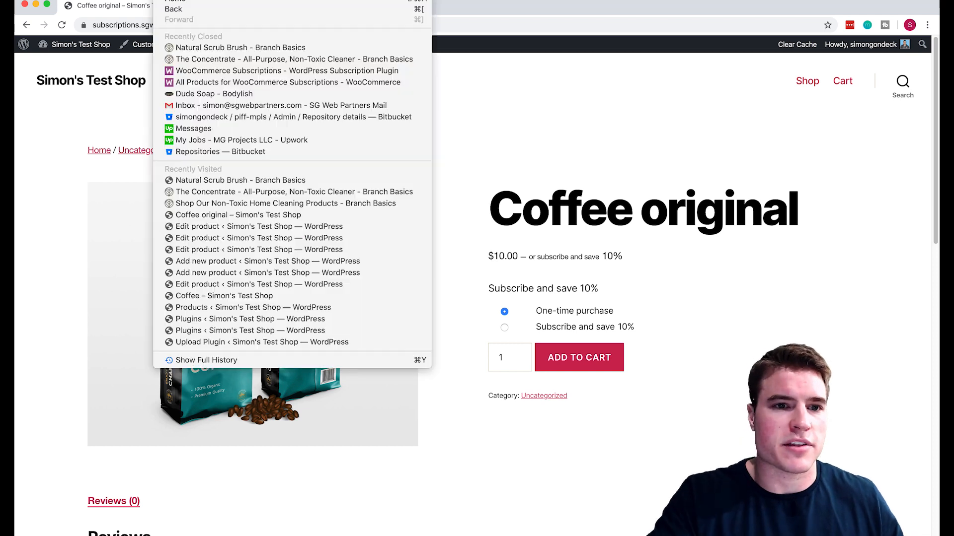
click(201, 59)
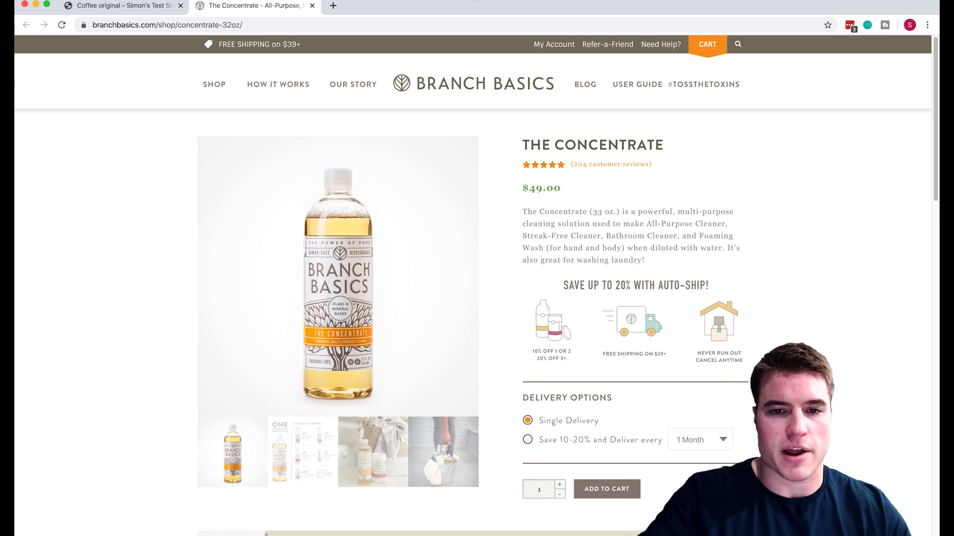
click(312, 6)
mouse_move(74, 44)
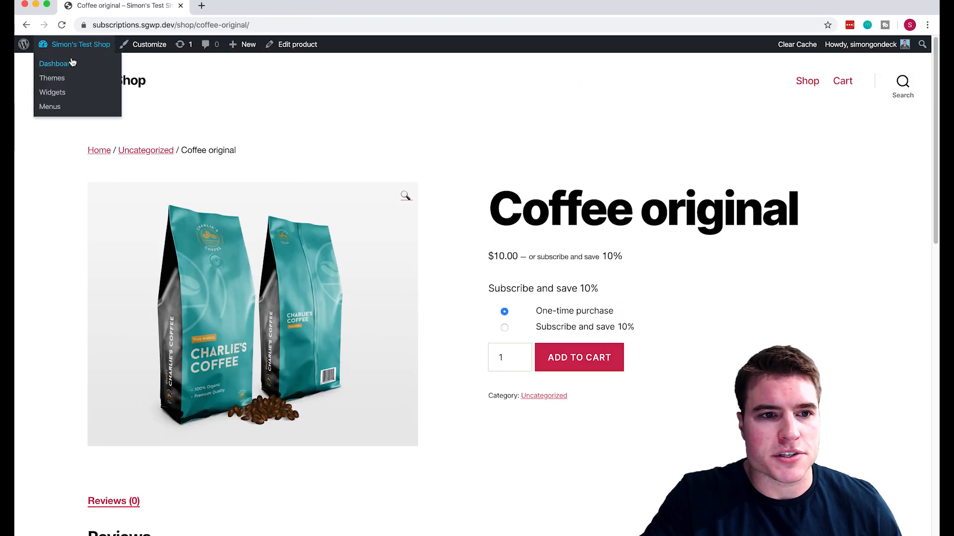
click(71, 63)
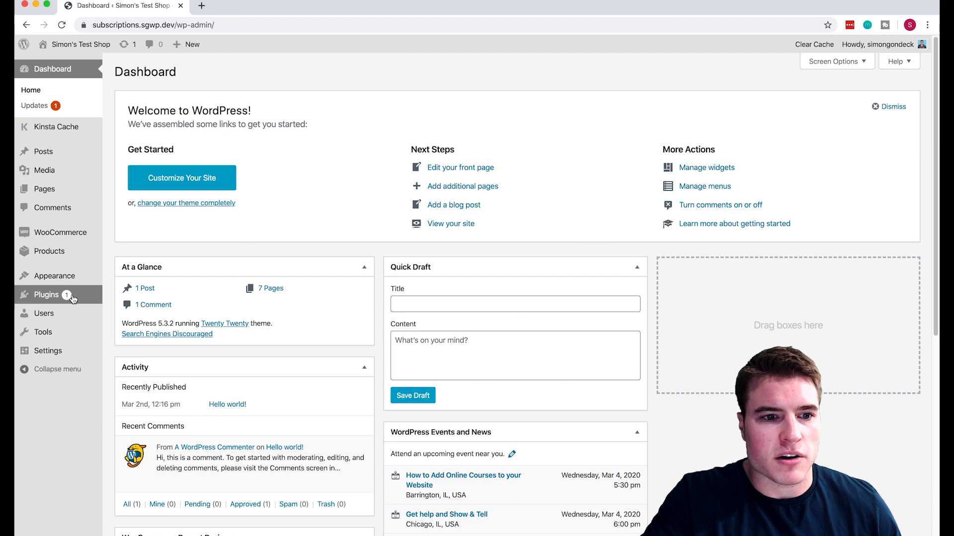
Search the plugin directory for 'user switching' under Plugins > Add New.
click(47, 295)
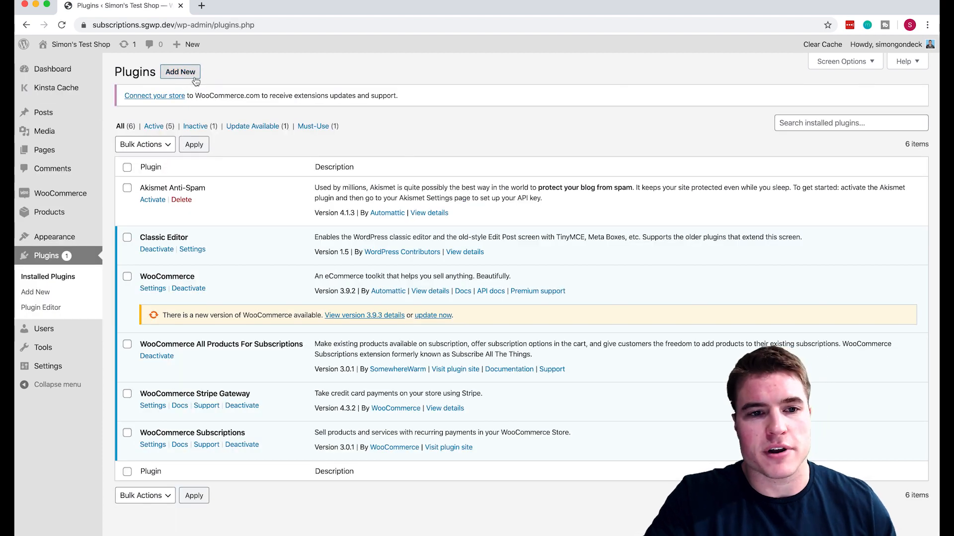
click(195, 73)
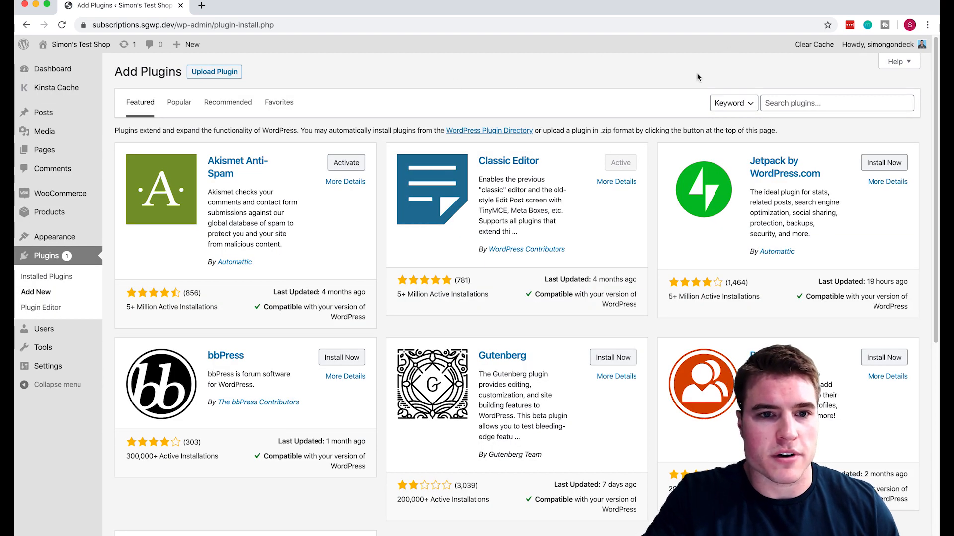
click(783, 97)
text(d)
key(BackSpace)
text(disable)
key(Down)
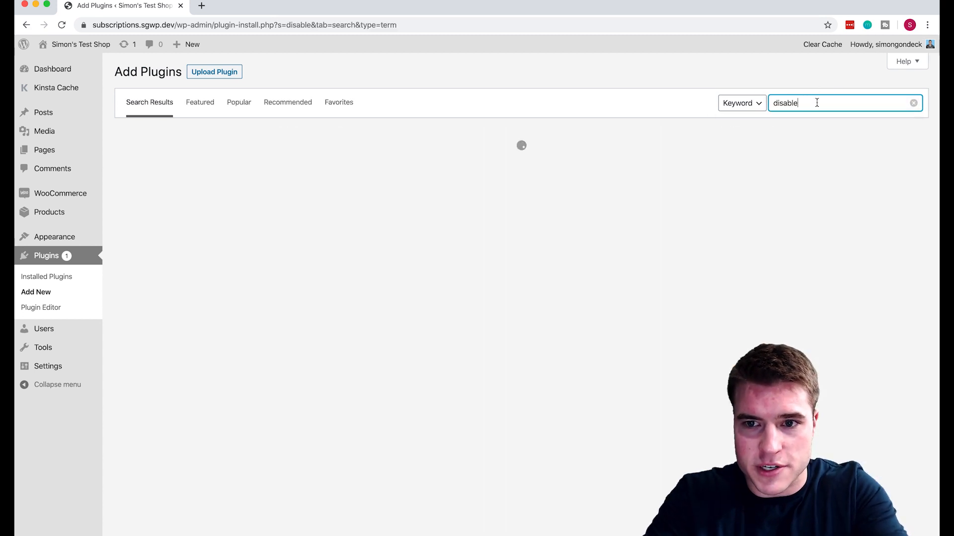
double_click(815, 103)
text(sue)
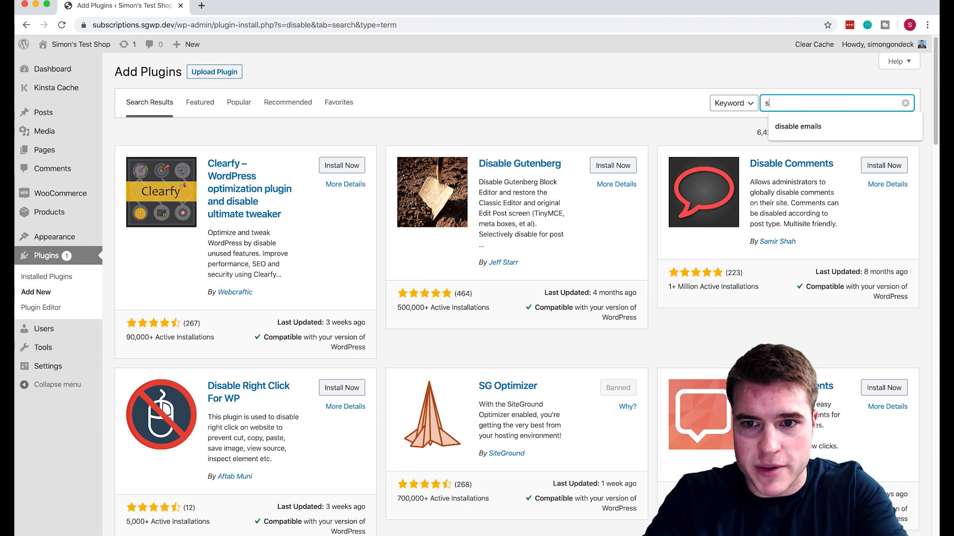
key(BackSpace)
key(BackSpace)
key(BackSpace)
text(user switching)
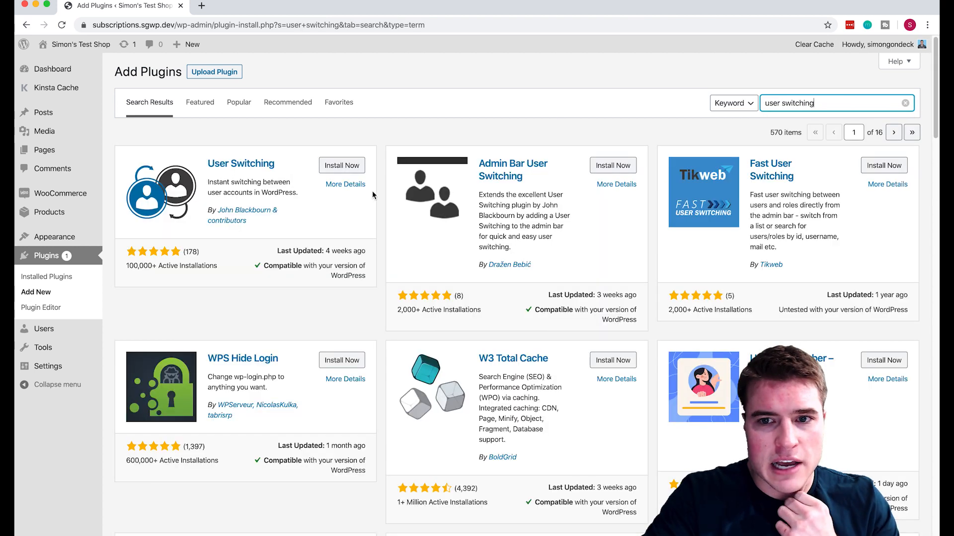
Install and activate the User Switching plugin.
click(329, 165)
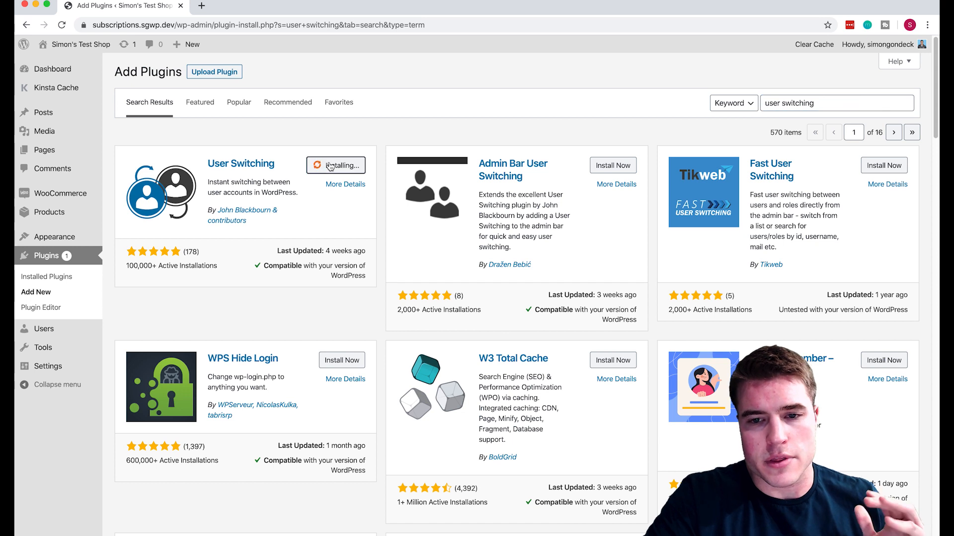
click(330, 166)
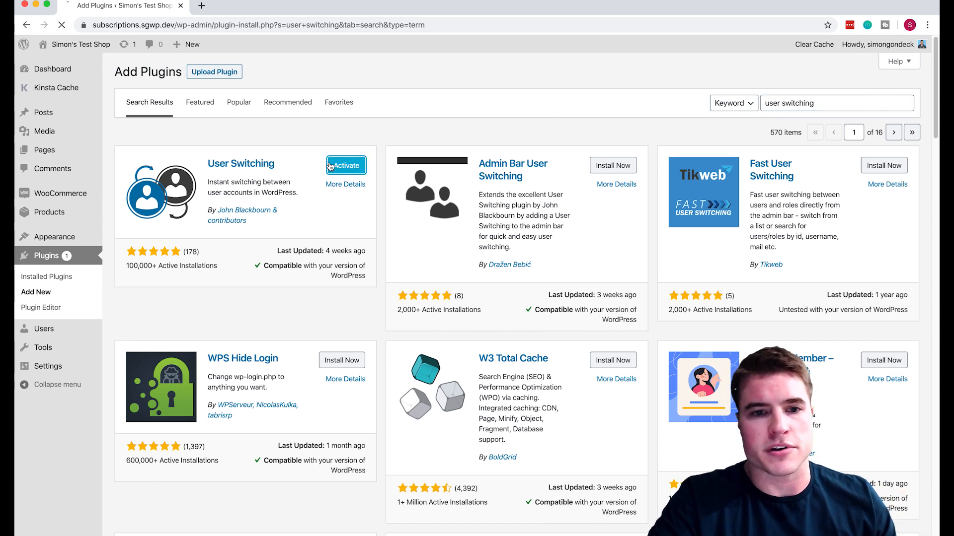
scroll(330, 167, down, 2)
scroll(330, 167, up, 2)
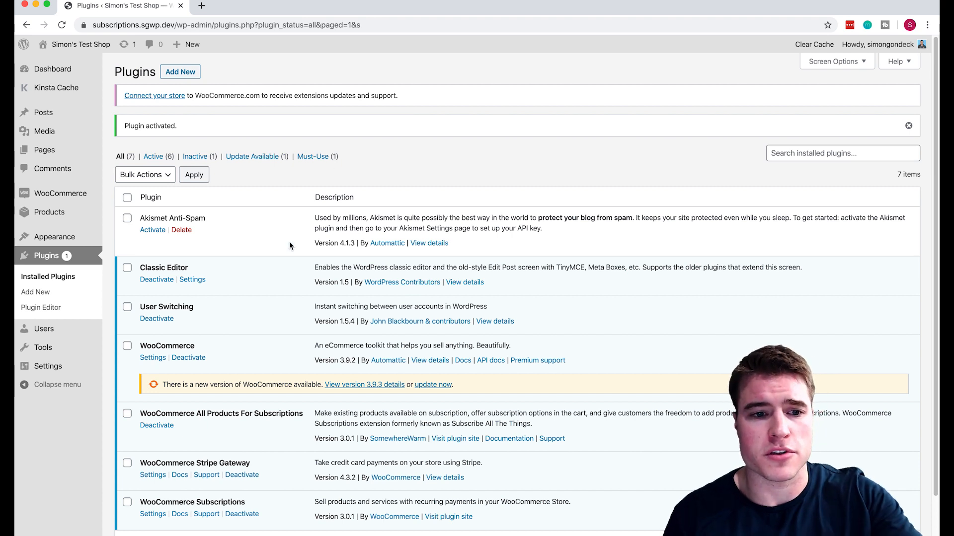
Check which customer owns subscription #79, then use Switch To on that user in Users.
mouse_move(55, 199)
click(132, 227)
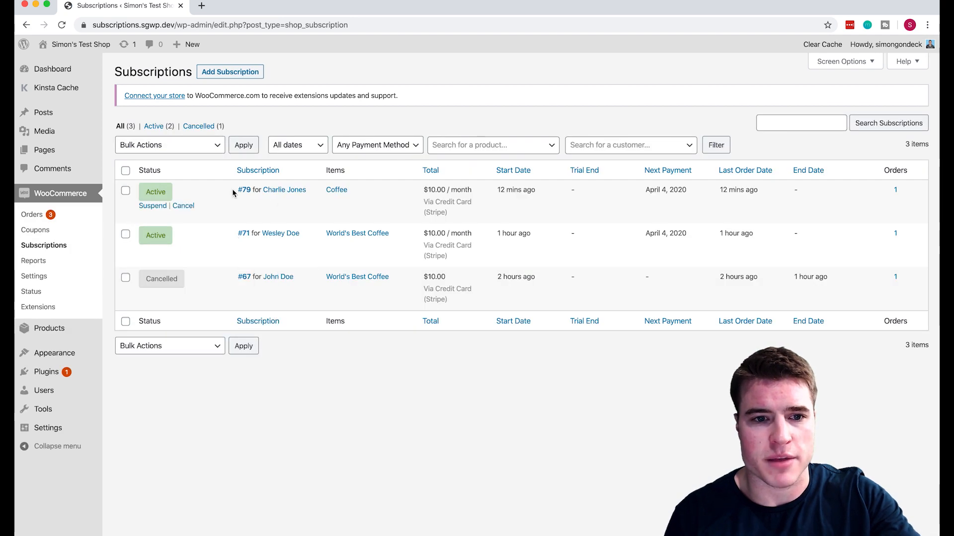
mouse_move(254, 192)
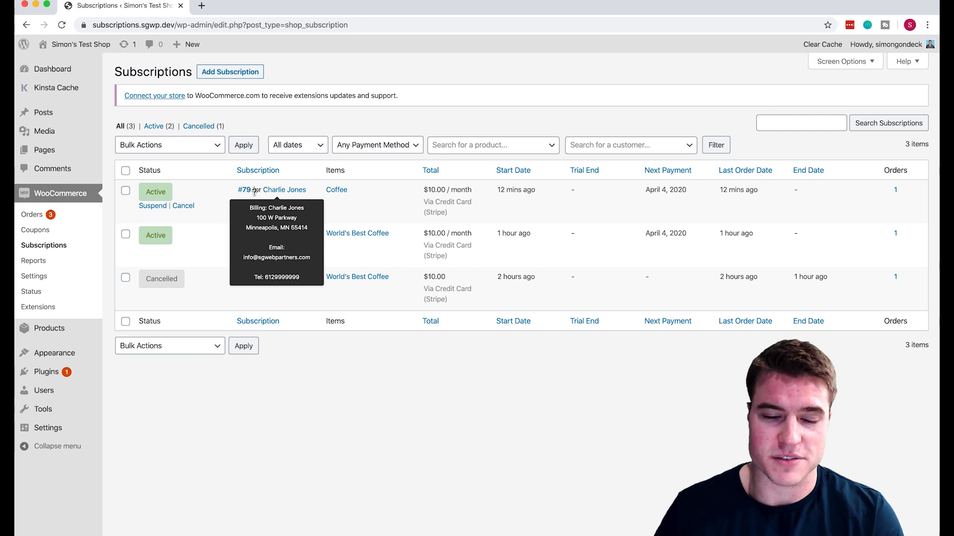
click(74, 393)
mouse_move(201, 160)
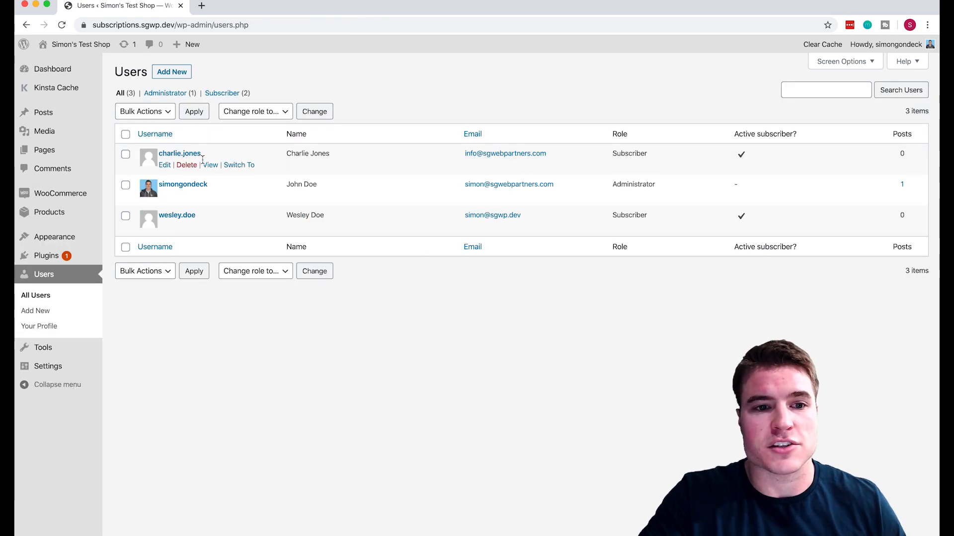
click(236, 165)
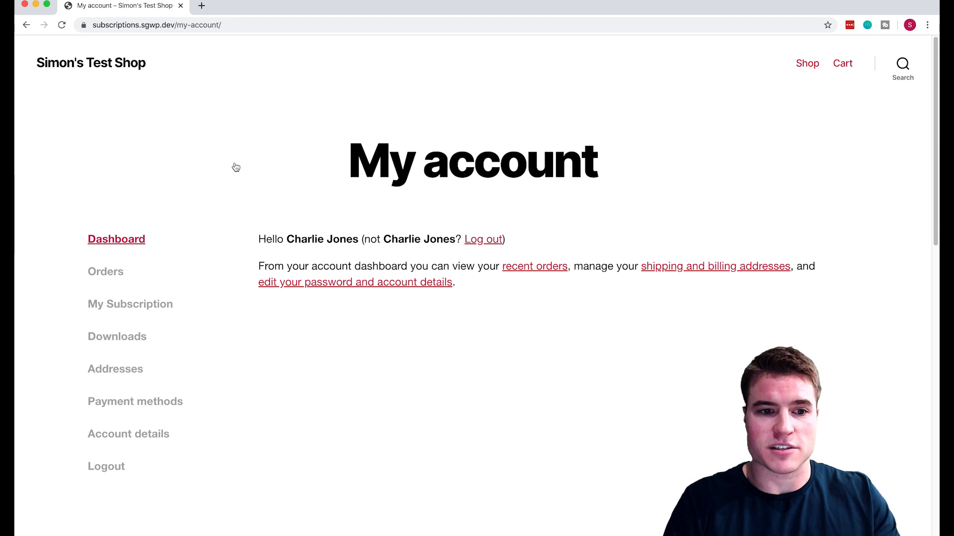
click(118, 313)
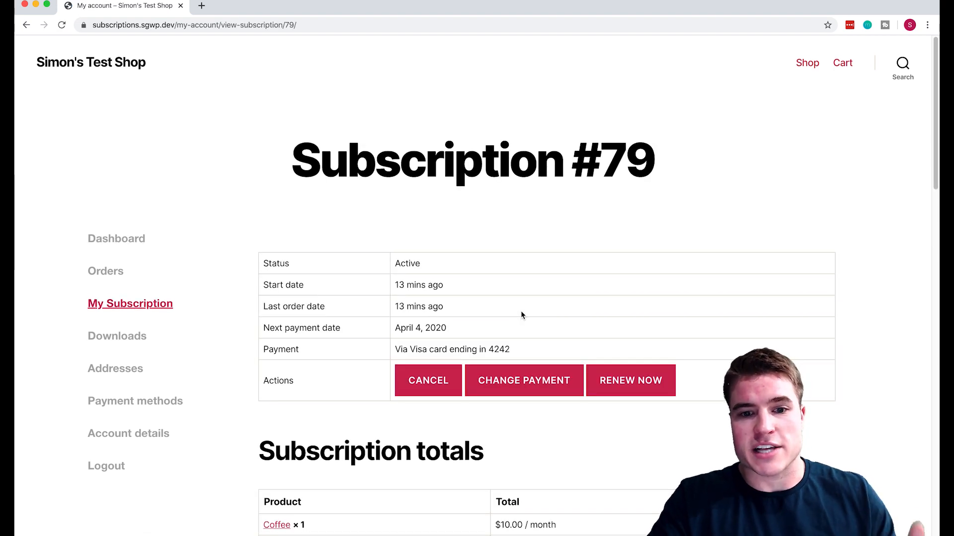
click(541, 381)
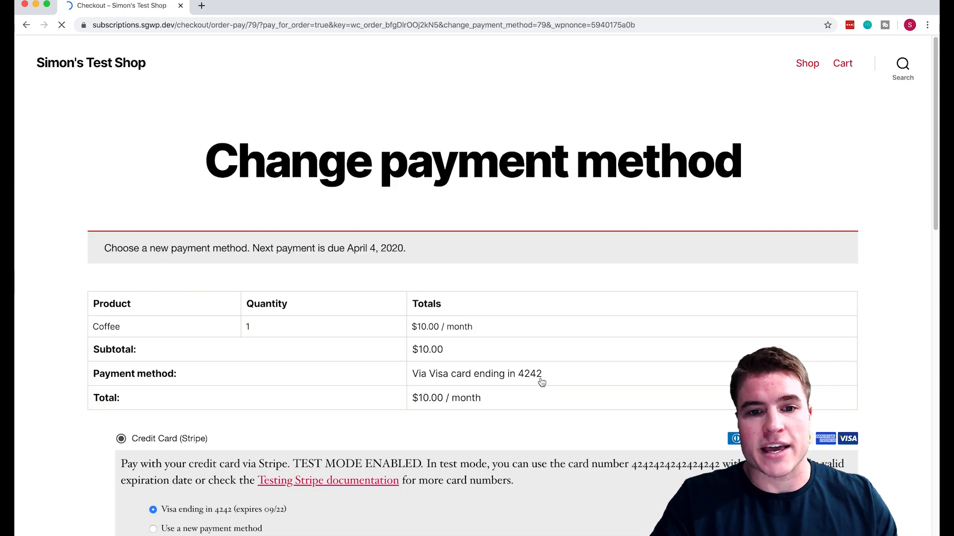
scroll(541, 383, down, 3)
scroll(542, 382, up, 3)
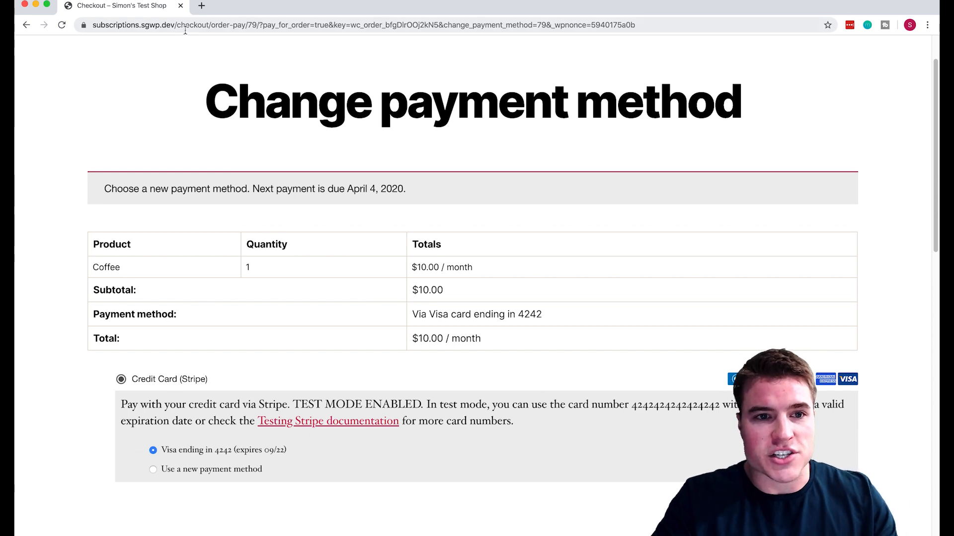
scroll(238, 165, down, 3)
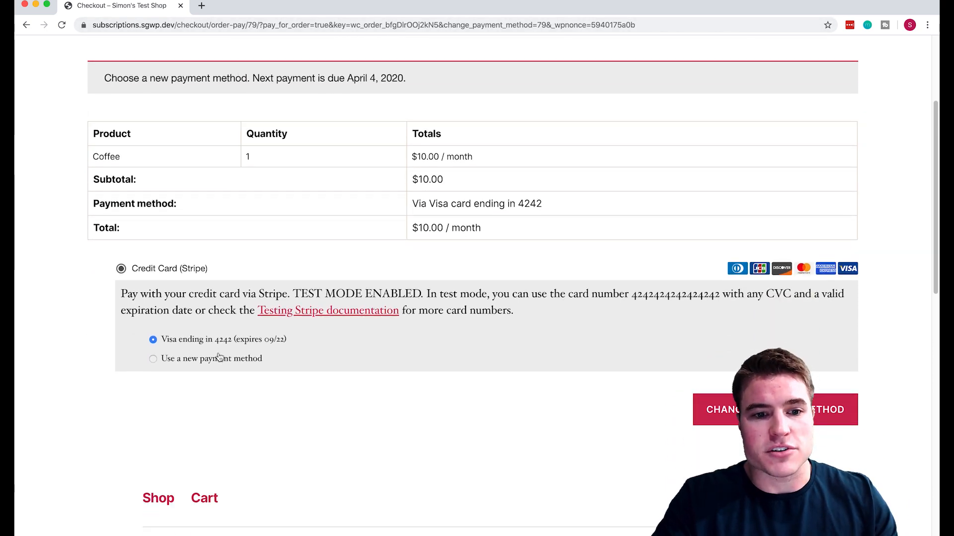
click(219, 357)
scroll(332, 393, up, 2)
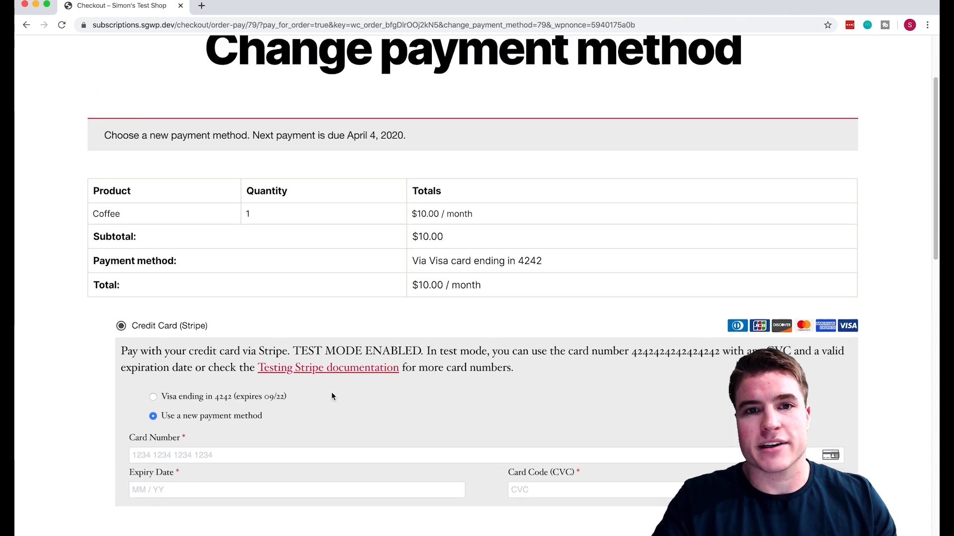
scroll(332, 393, up, 3)
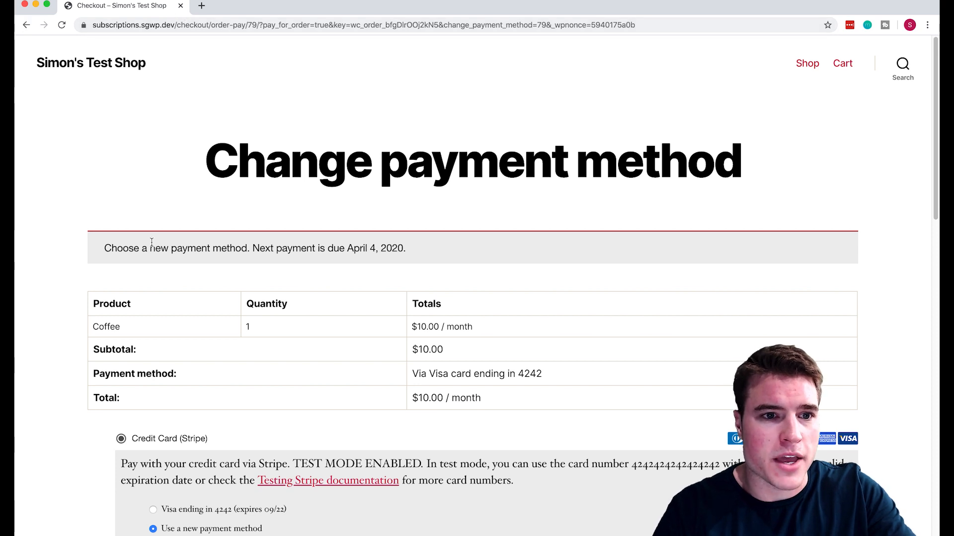
scroll(146, 251, down, 20)
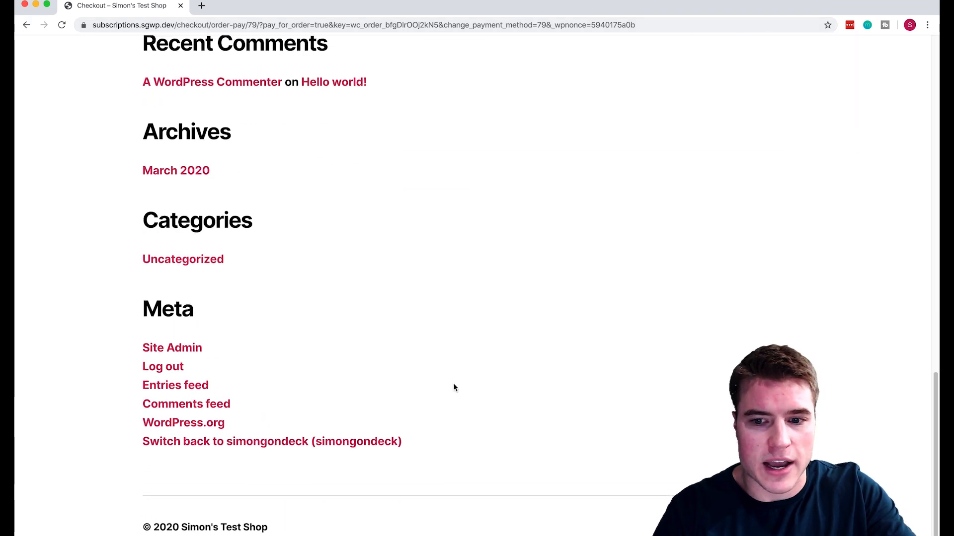
scroll(453, 385, up, 12)
scroll(453, 388, up, 6)
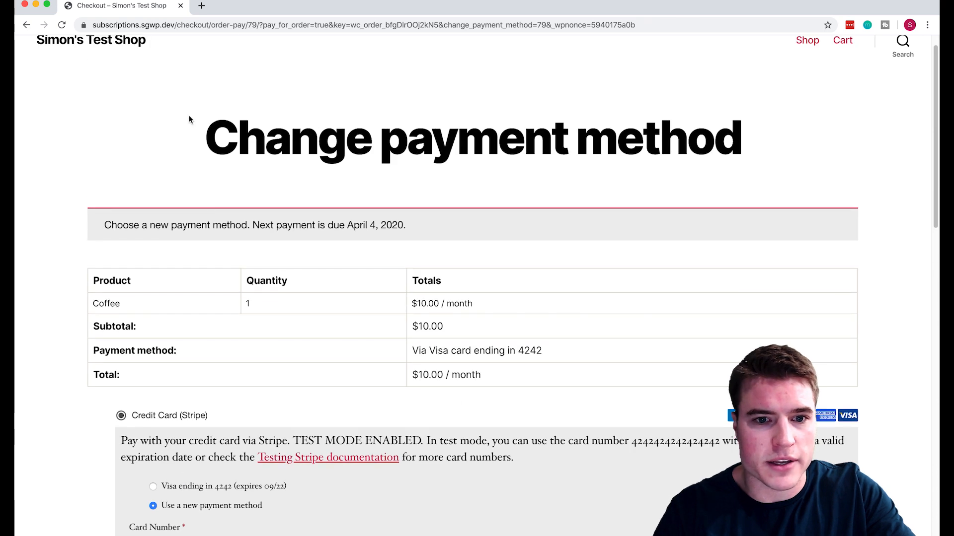
click(29, 27)
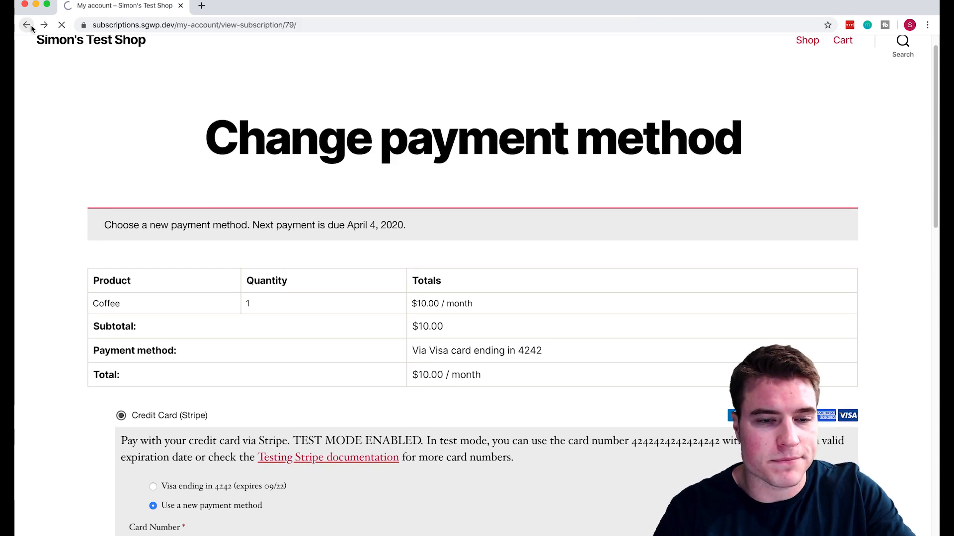
scroll(174, 314, down, 15)
scroll(172, 314, down, 5)
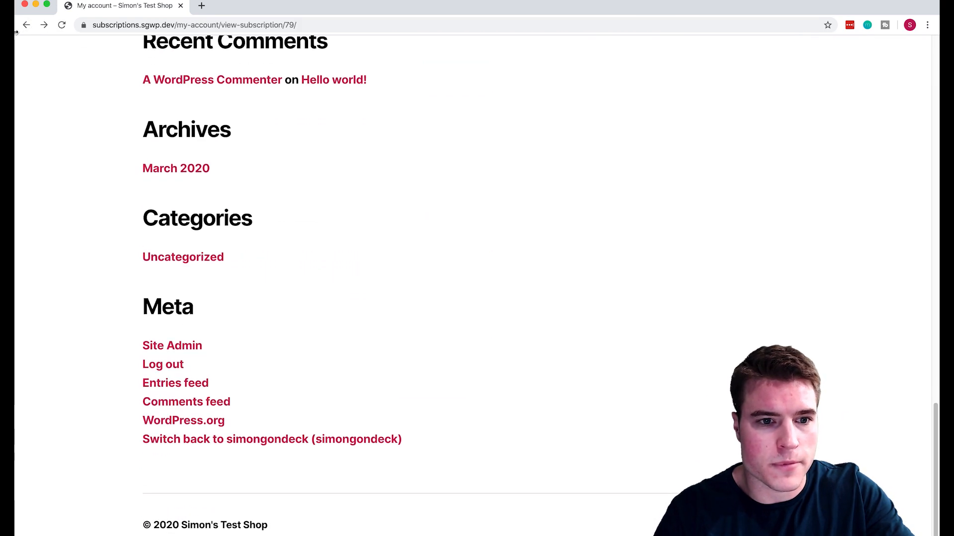
click(23, 29)
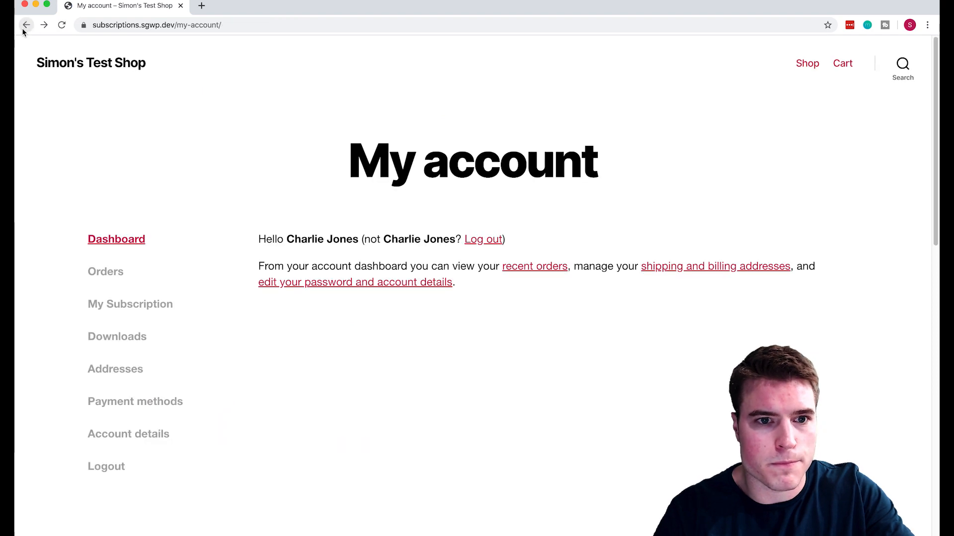
click(23, 28)
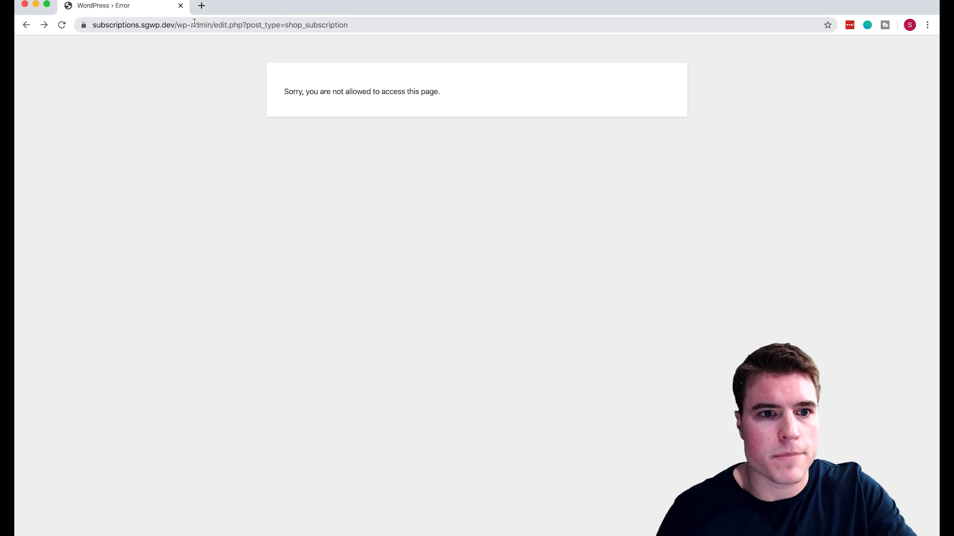
Load the shop's home page, open the Cart, and switch back to the administrator account.
drag(195, 25, 321, 25)
key(BackSpace)
key(BackSpace)
key(BackSpace)
drag(208, 24, 405, 51)
key(BackSpace)
key(Return)
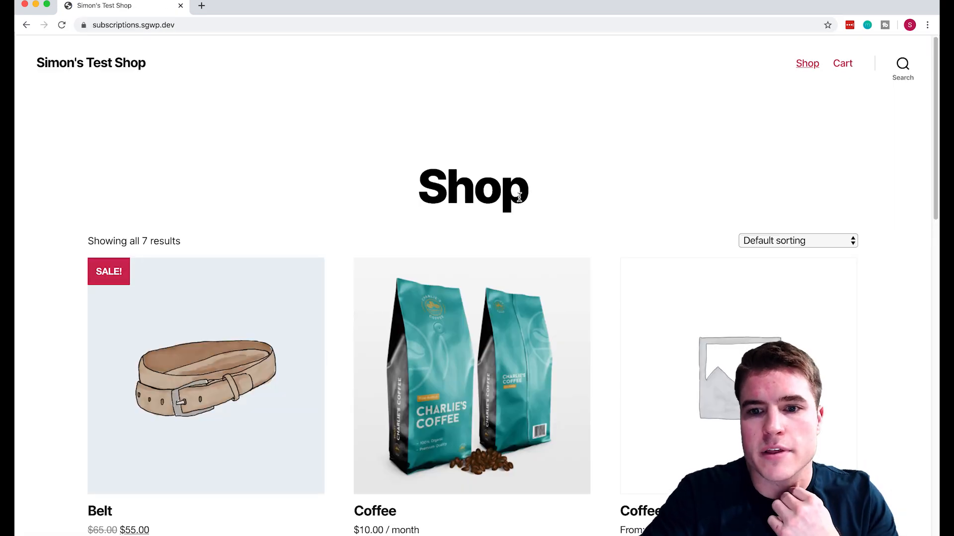
click(841, 64)
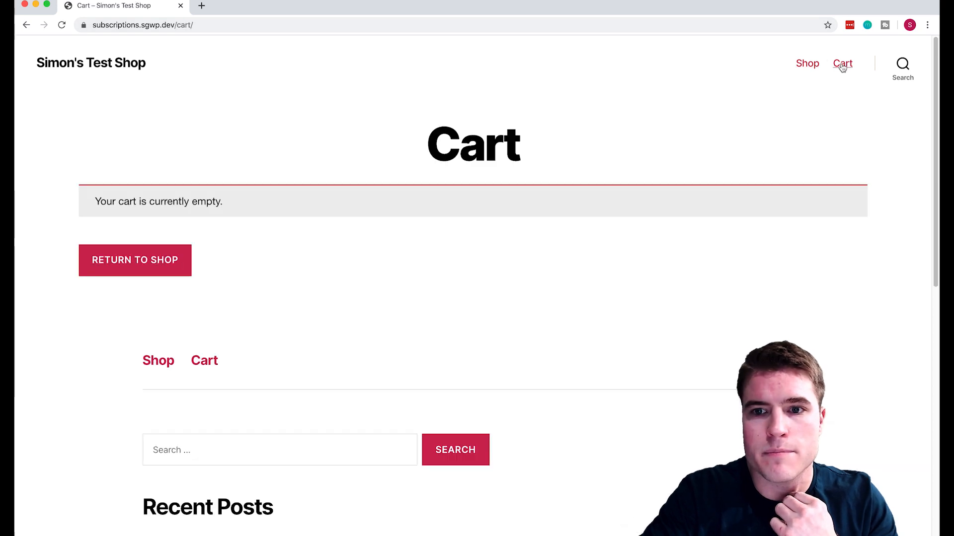
scroll(305, 298, down, 10)
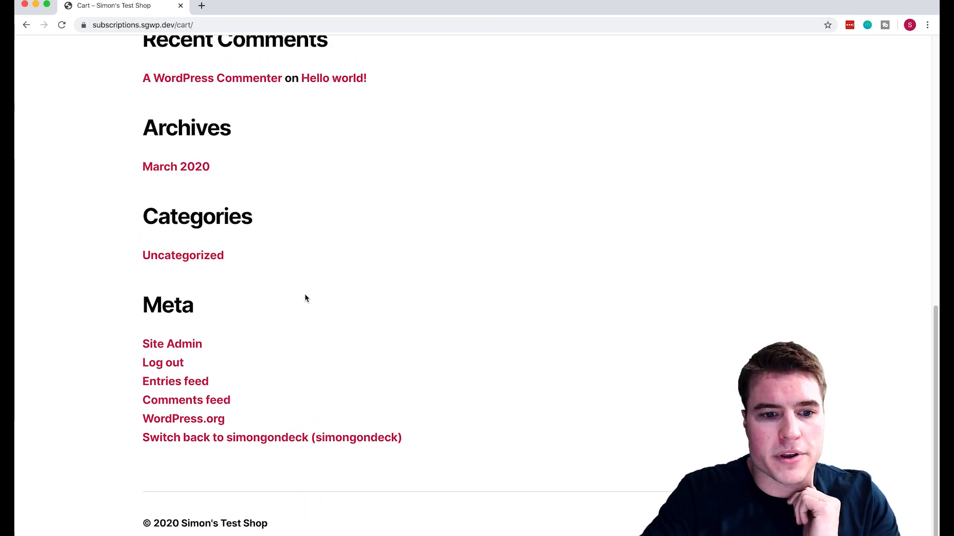
click(278, 440)
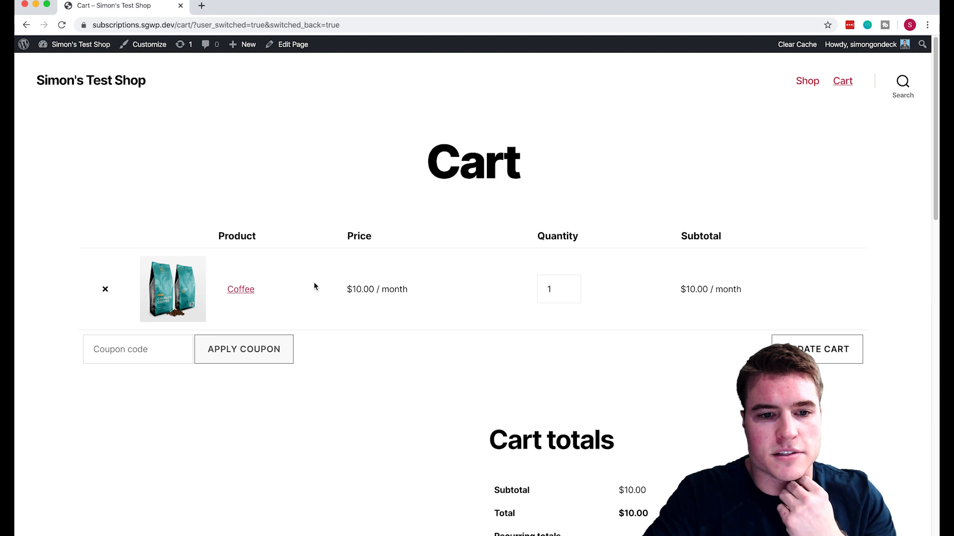
Go from the admin Dashboard to the WooCommerce Subscriptions list.
click(78, 60)
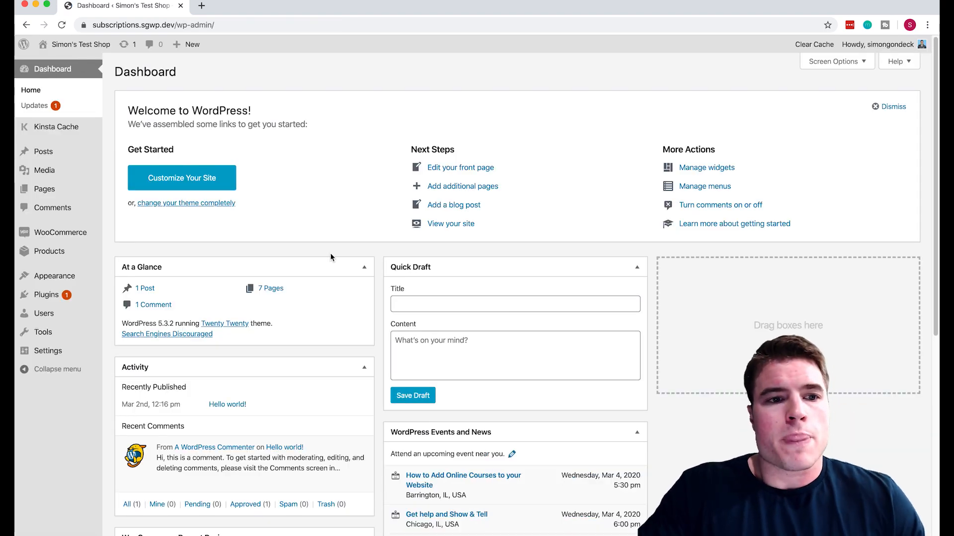
mouse_move(75, 232)
click(149, 267)
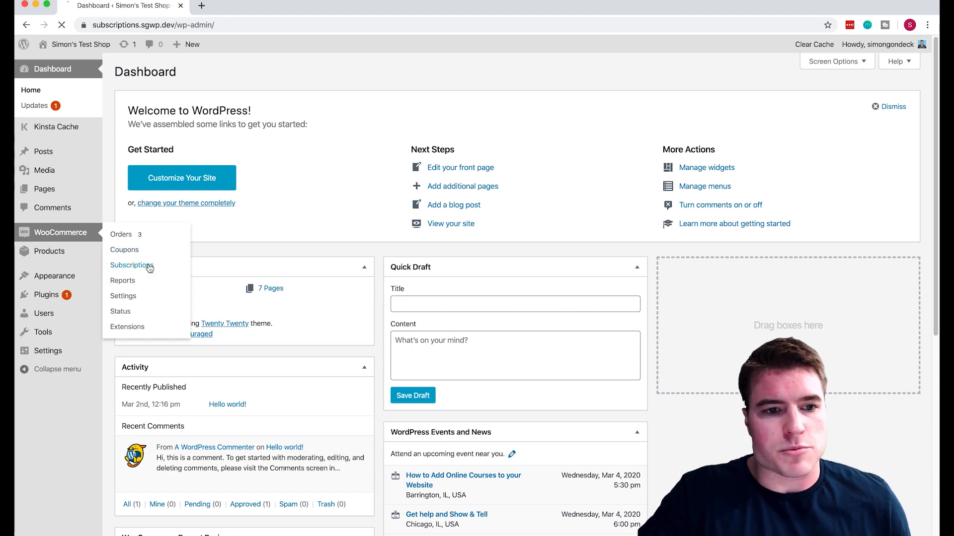